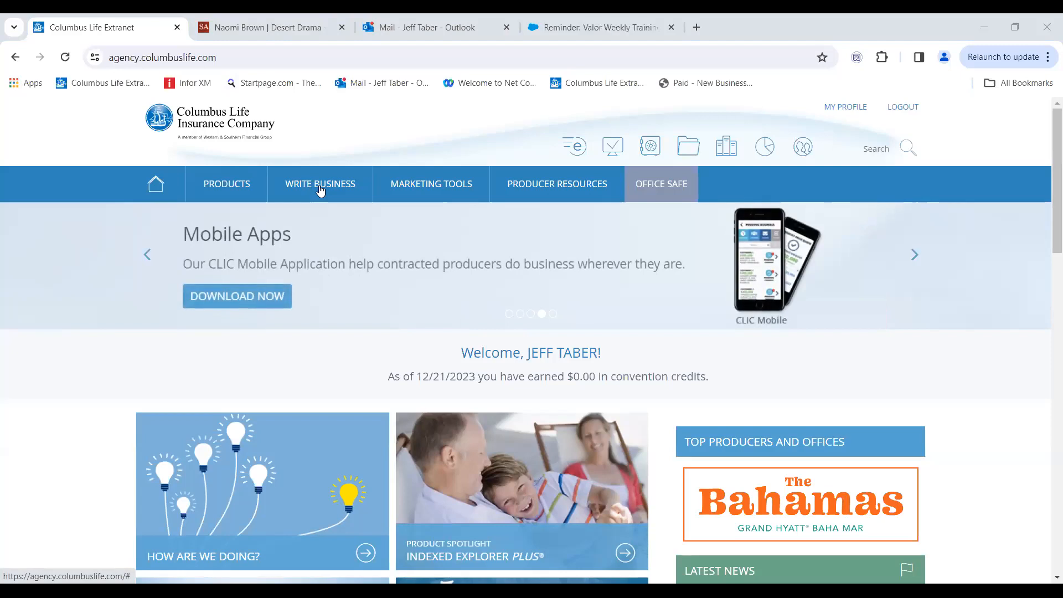
- Launch the web version of the life products illustration system from the Illustrations page
left_click(320, 190)
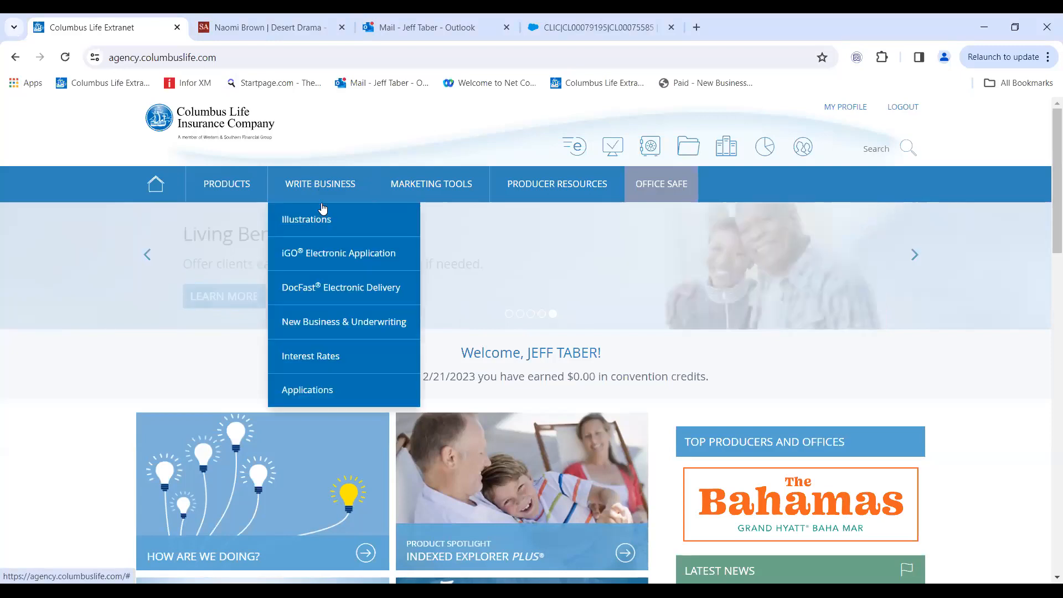
left_click(322, 215)
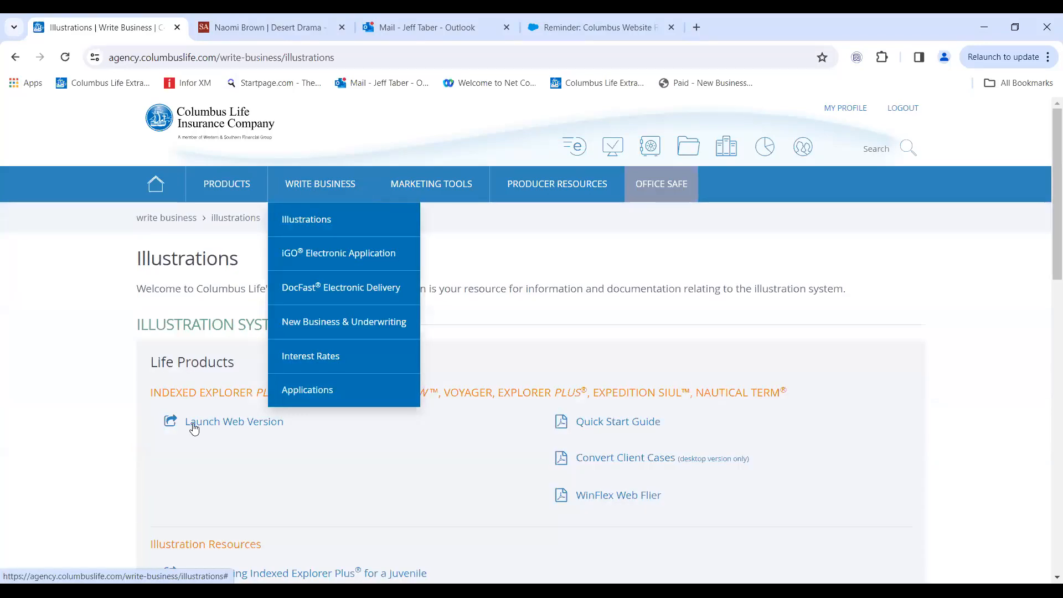
left_click(192, 425)
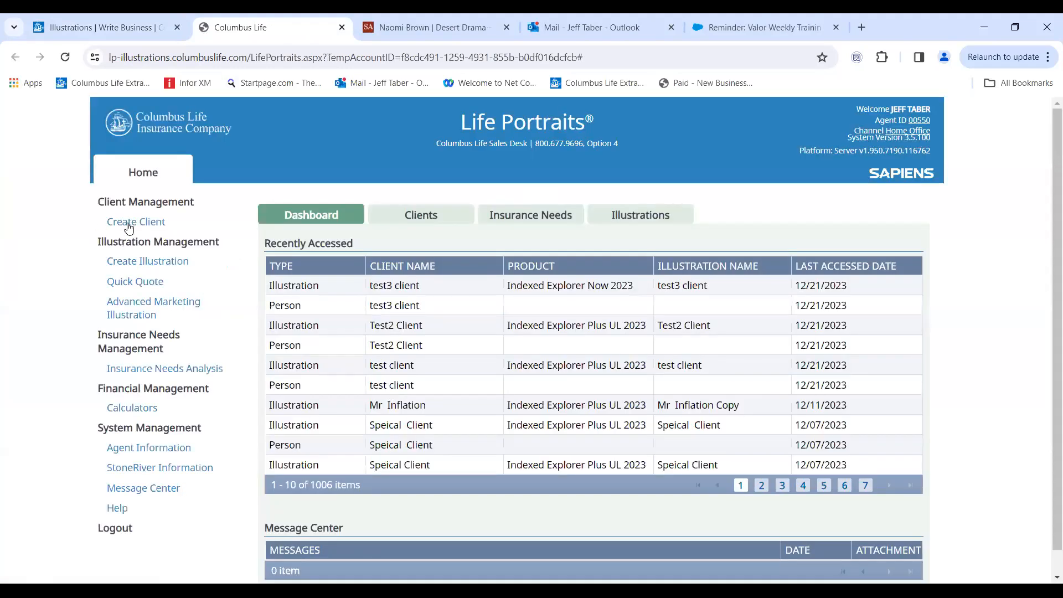
- Create a new client record, filling in the test client's first and last name, age 40 and gender Male
left_click(128, 224)
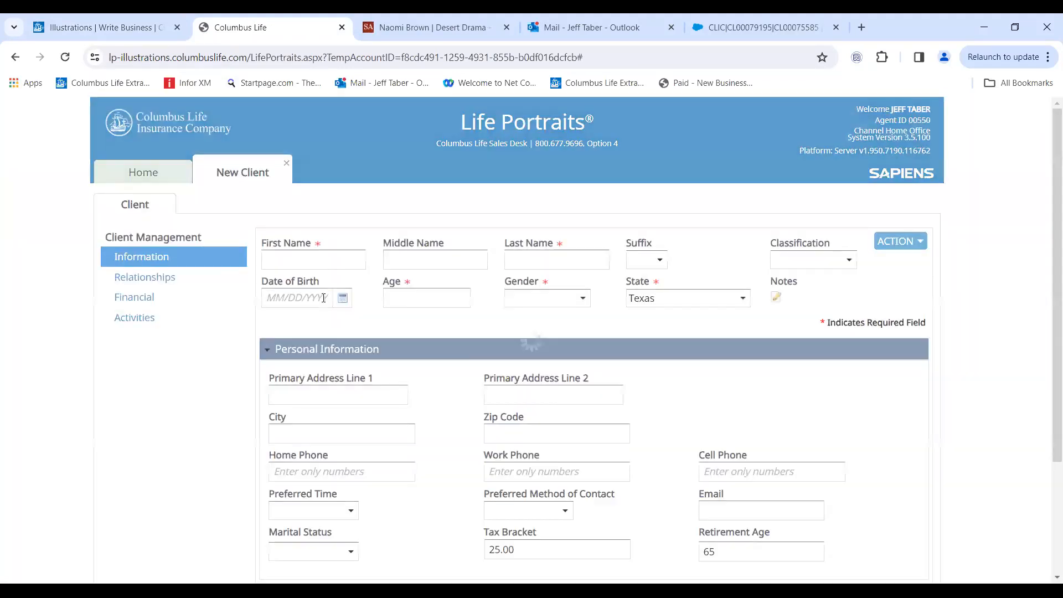
left_click(292, 262)
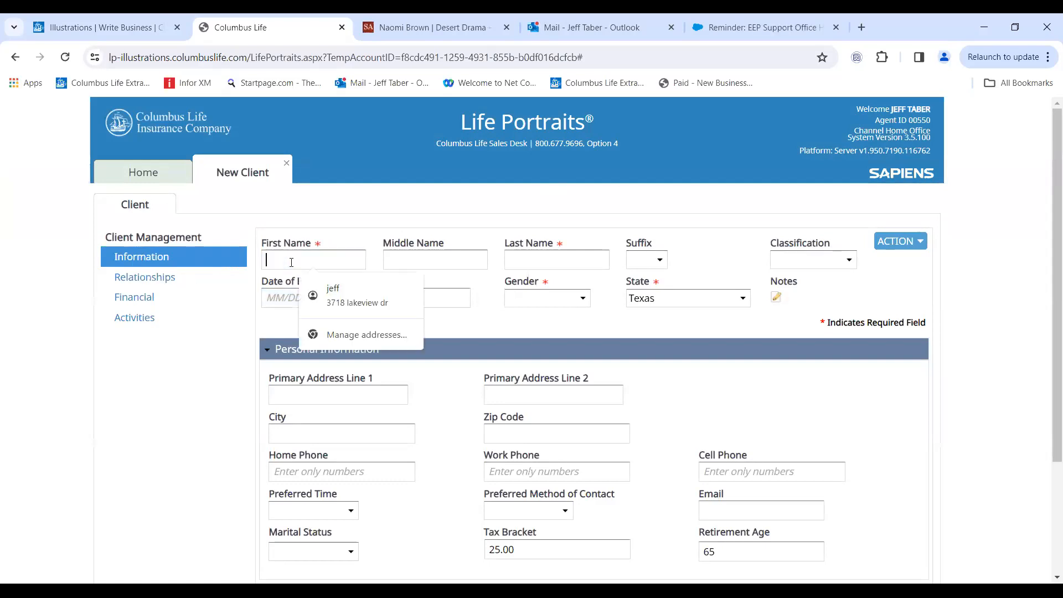
type("Test")
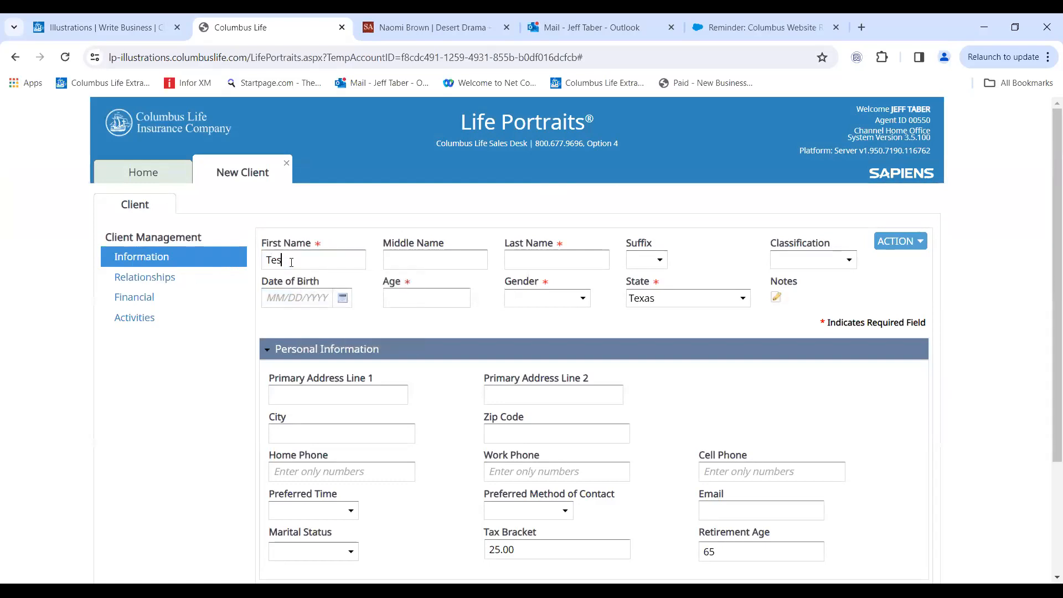
key("Tab")
type("Clietn")
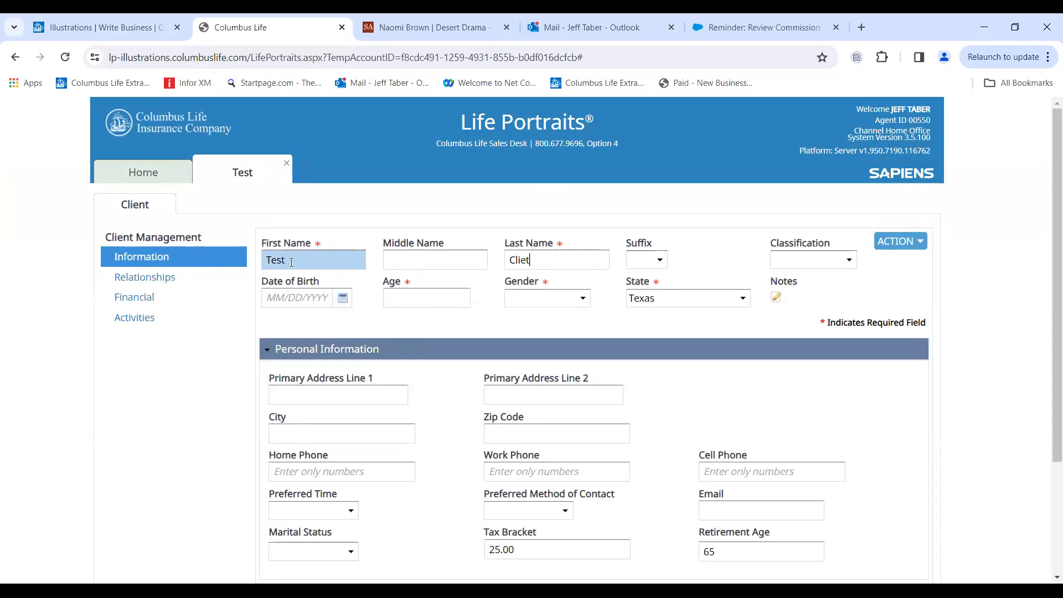
key("BackSpace")
key("BackSpace")
left_click(431, 300)
type("40")
left_click(553, 303)
left_click(548, 313)
- Create a new illustration for this client using the Indexed Explorer Plus UL 2023 product
left_click(900, 242)
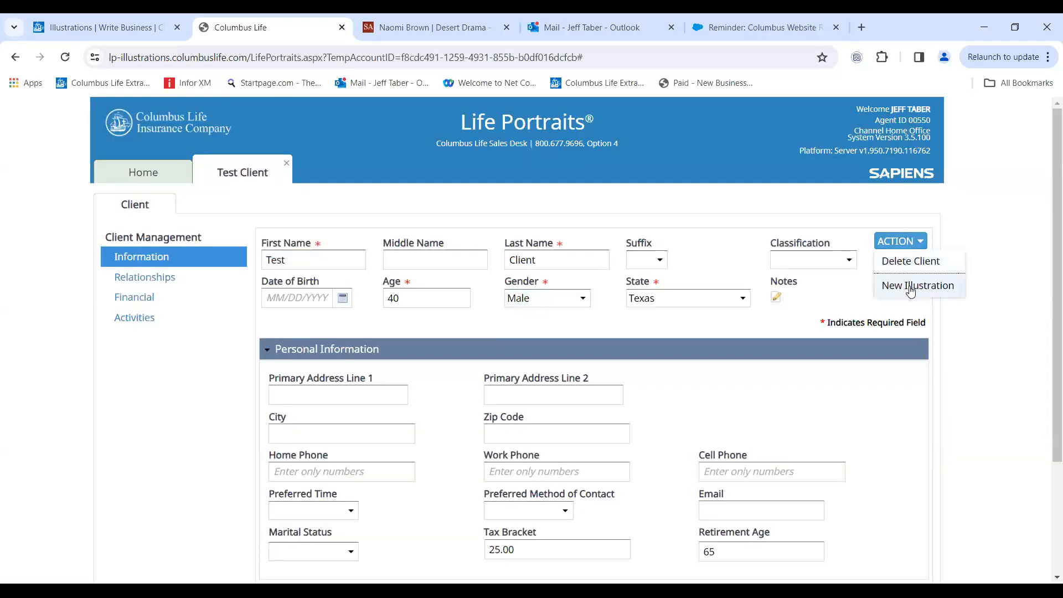
left_click(911, 287)
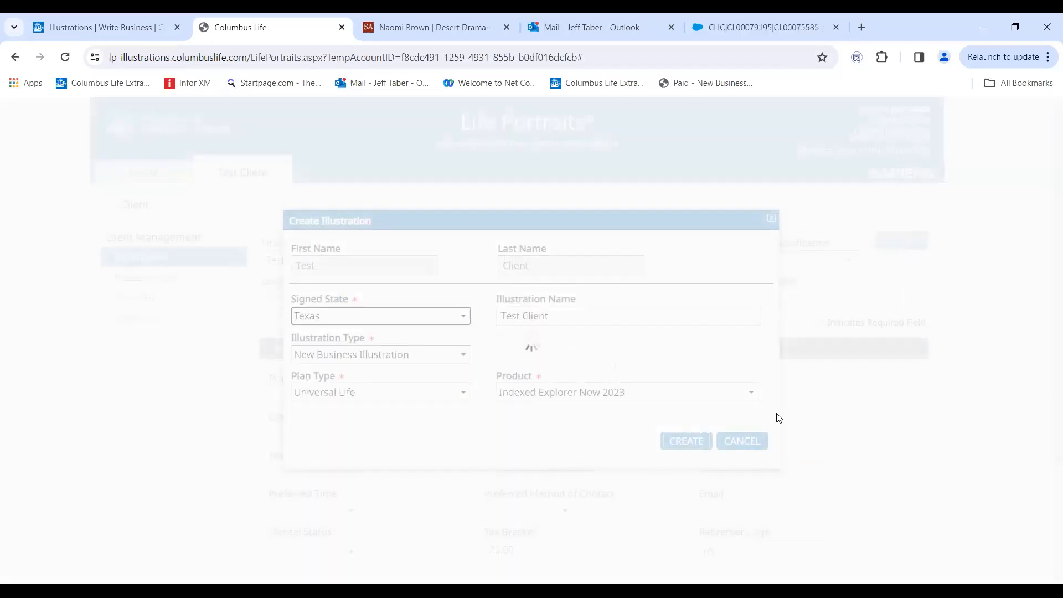
left_click(753, 392)
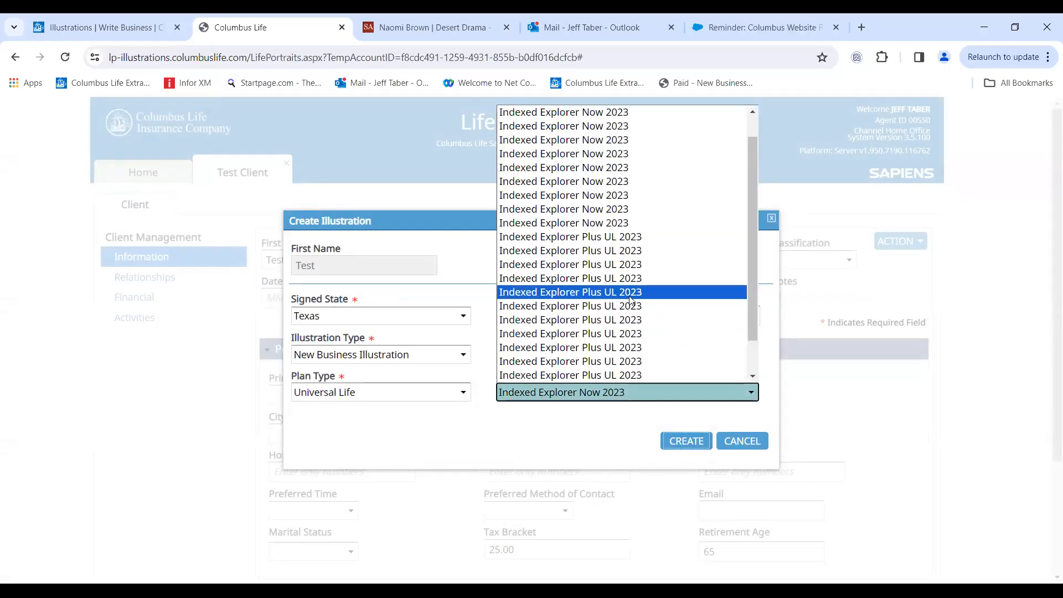
left_click(630, 297)
left_click(686, 440)
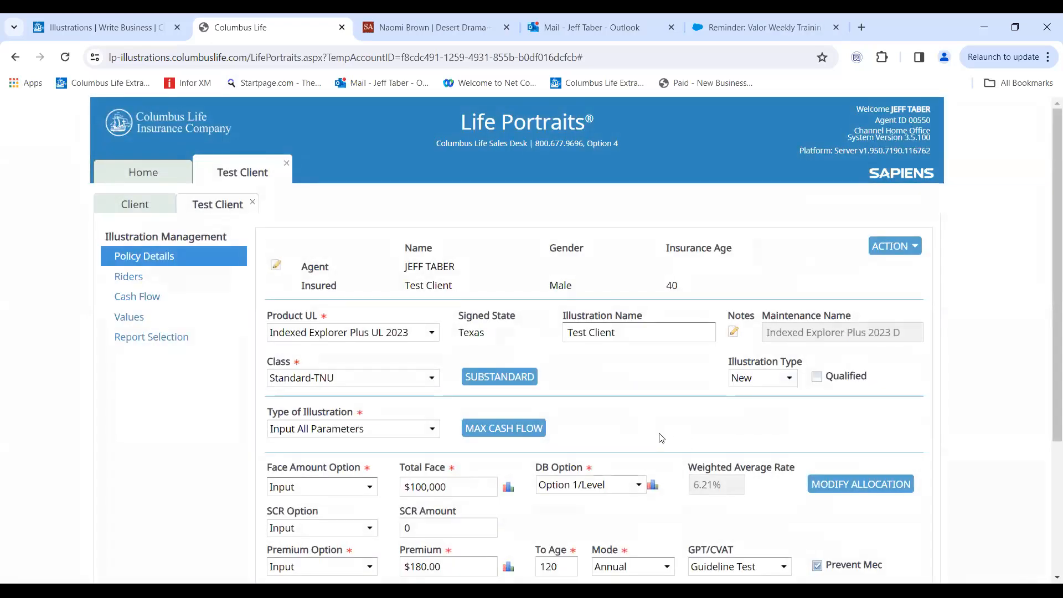
- Set the underwriting class to Preferred-TNU and the face amount option to Minimum
scroll(626, 418, "down", 1)
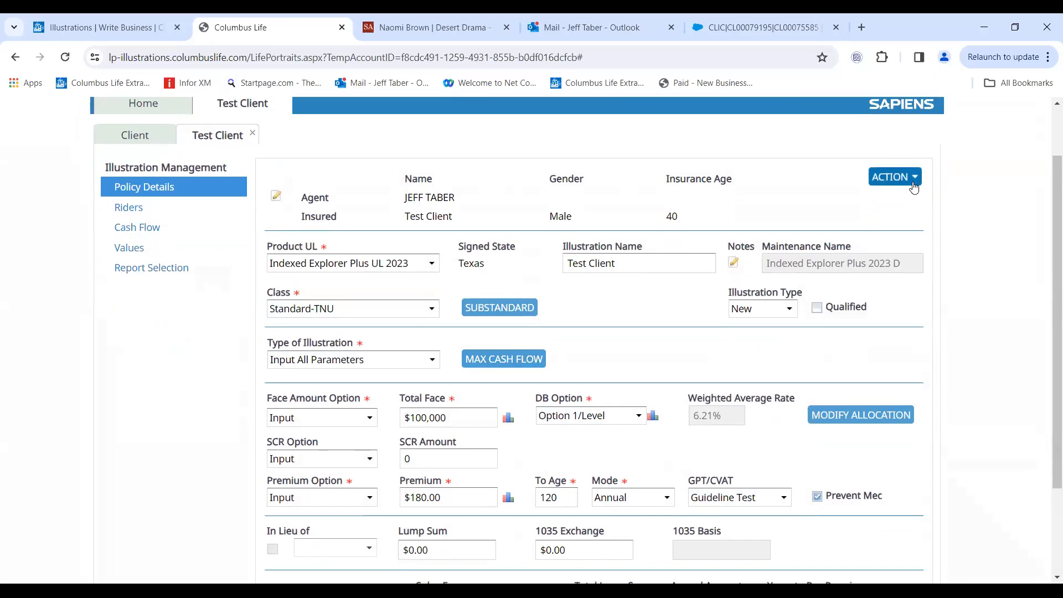
left_click(896, 178)
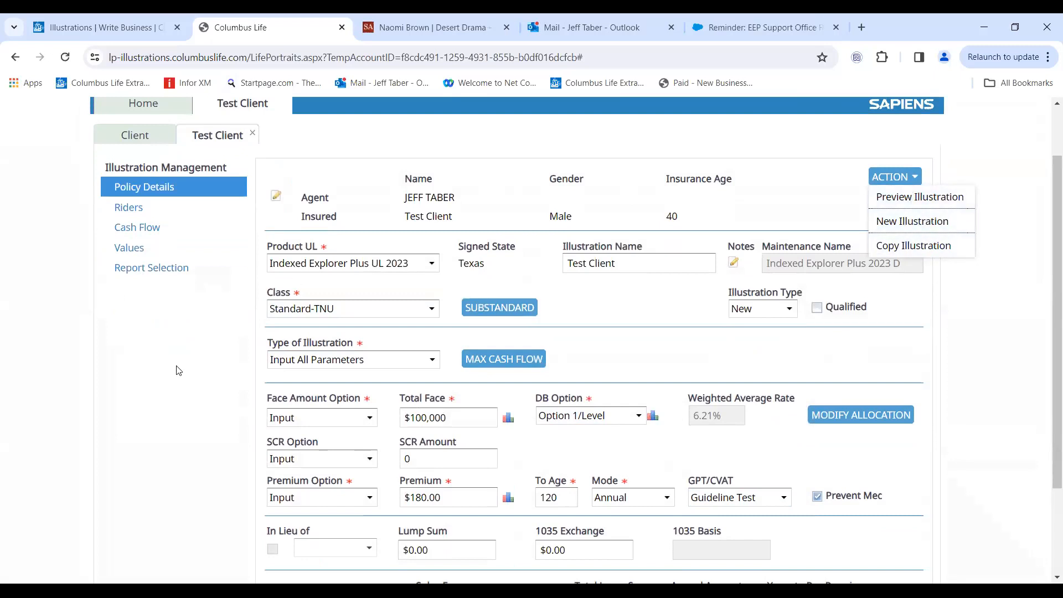
left_click(430, 311)
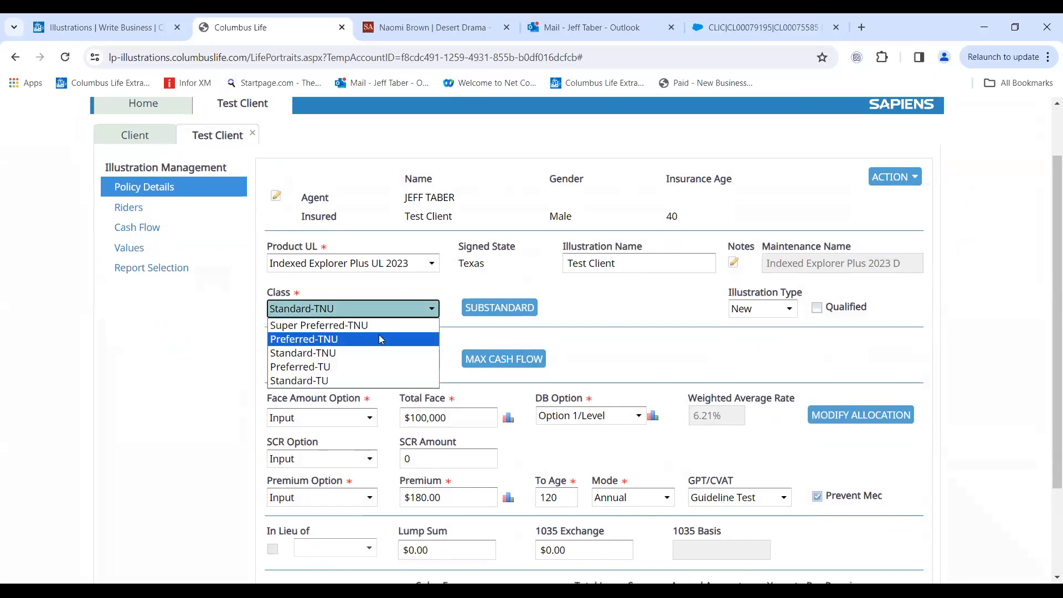
left_click(380, 338)
scroll(381, 339, "down", 2)
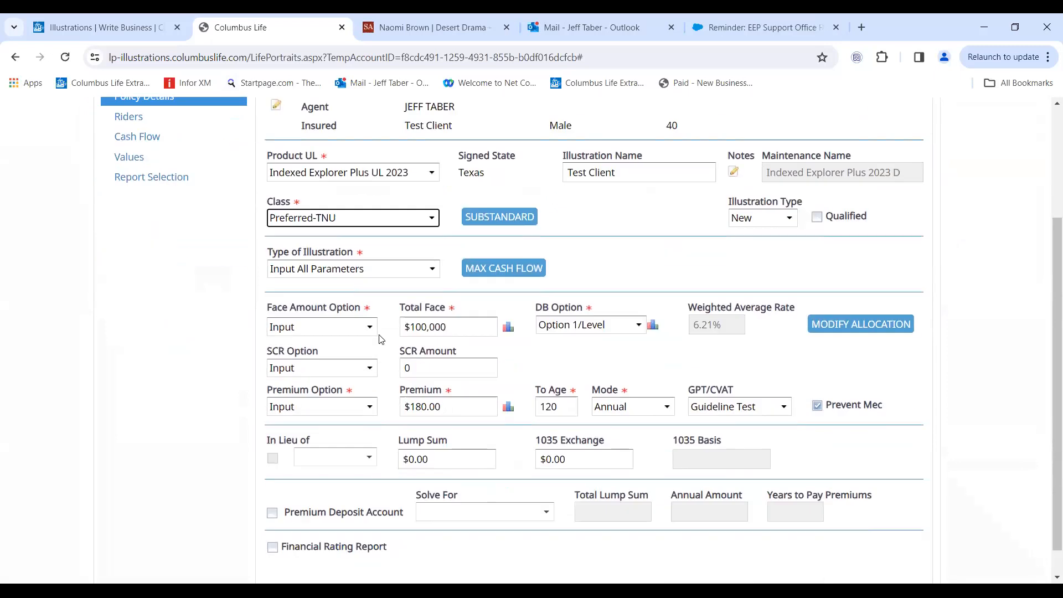
scroll(381, 339, "down", 1)
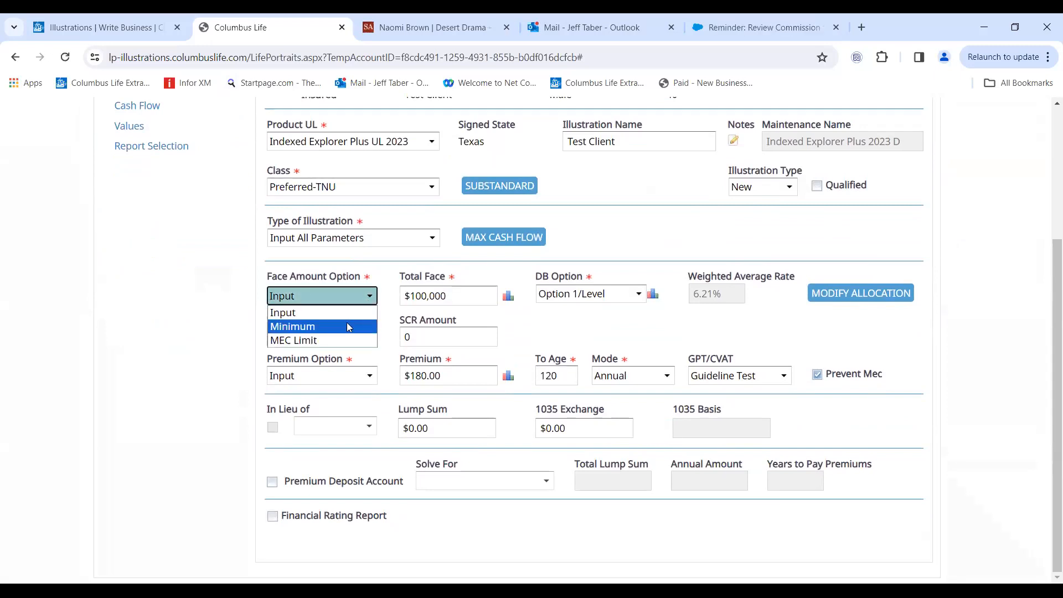
left_click(348, 323)
- Set the death benefit to Option 2/Increasing up to age 65, followed by Option 1/Level to age 120
left_click(635, 296)
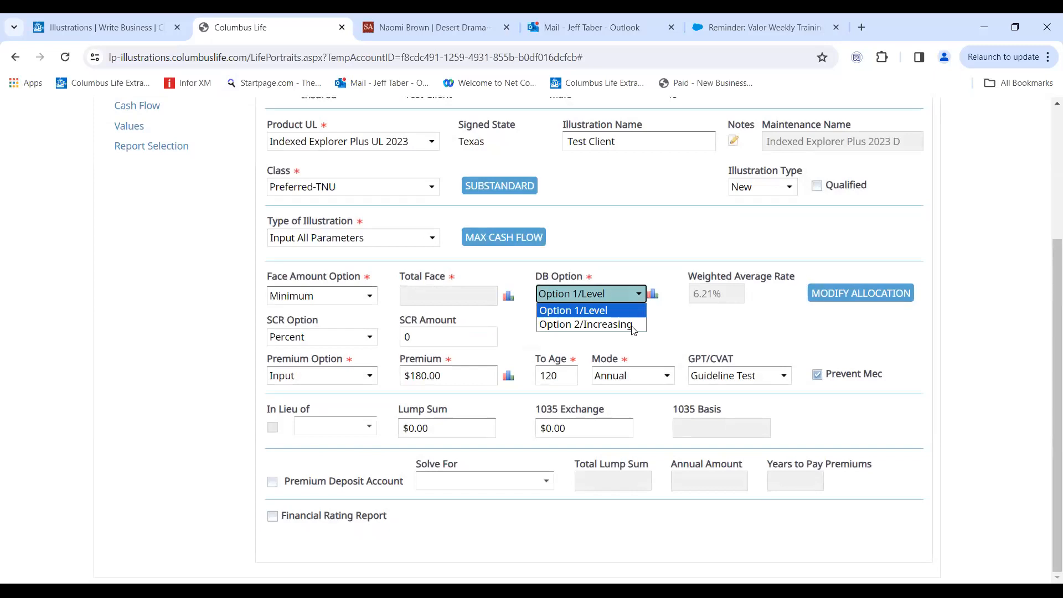
left_click(587, 325)
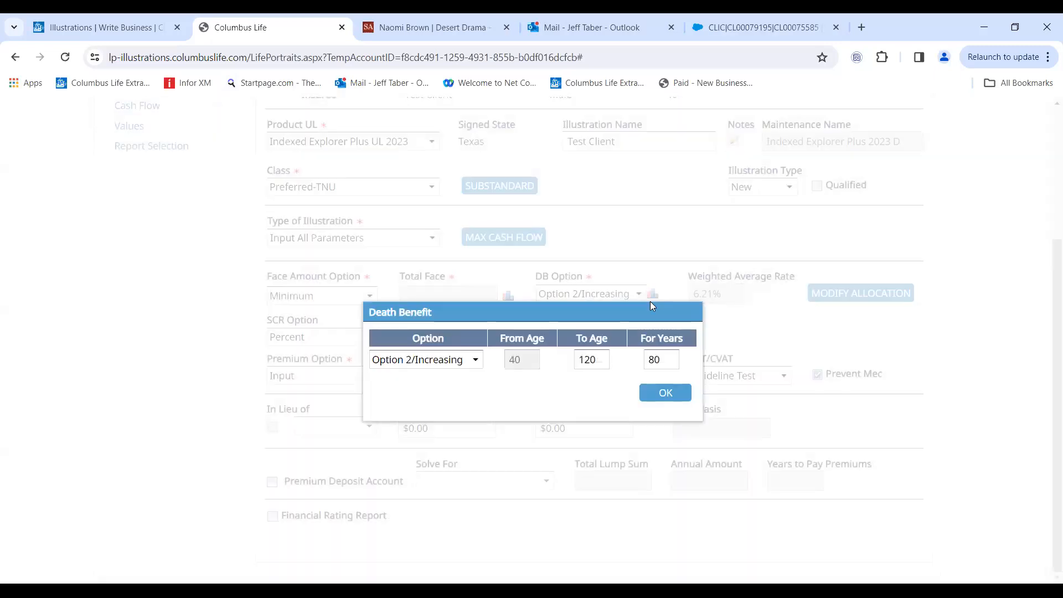
left_click_drag(596, 359, 585, 360)
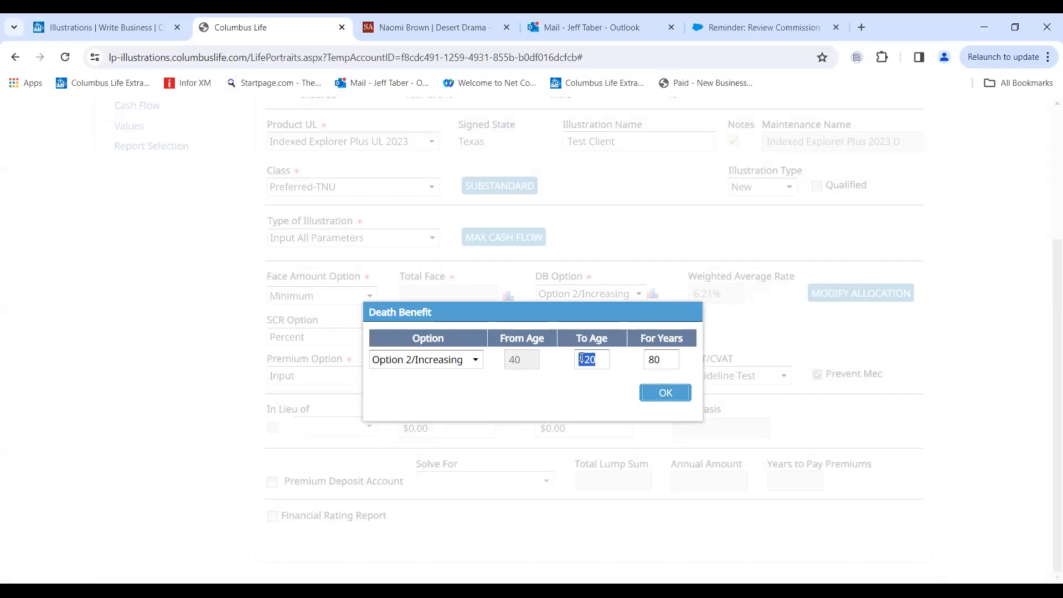
type("85")
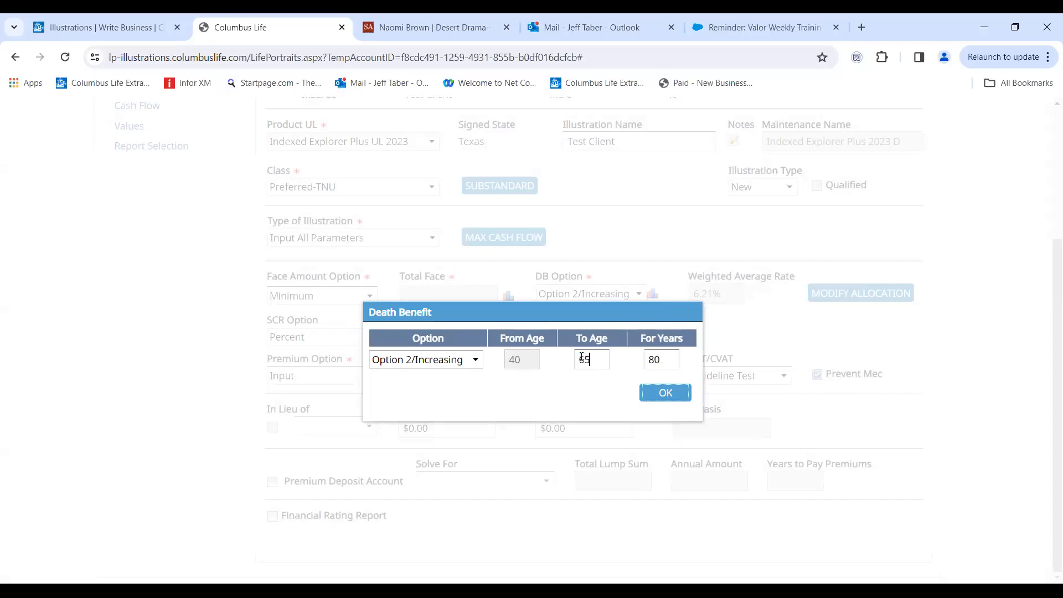
key("Tab")
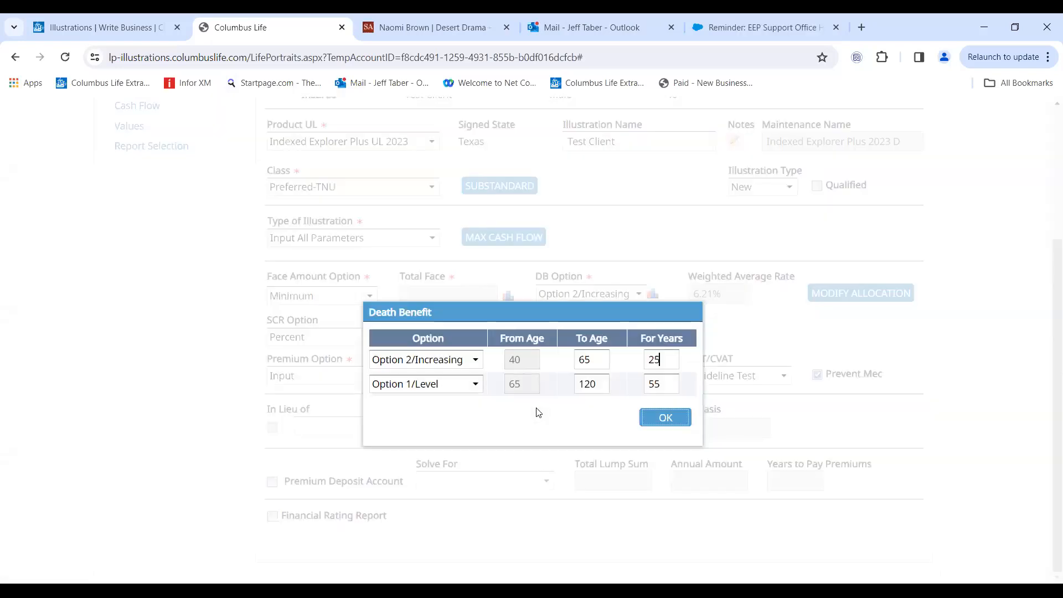
left_click(666, 417)
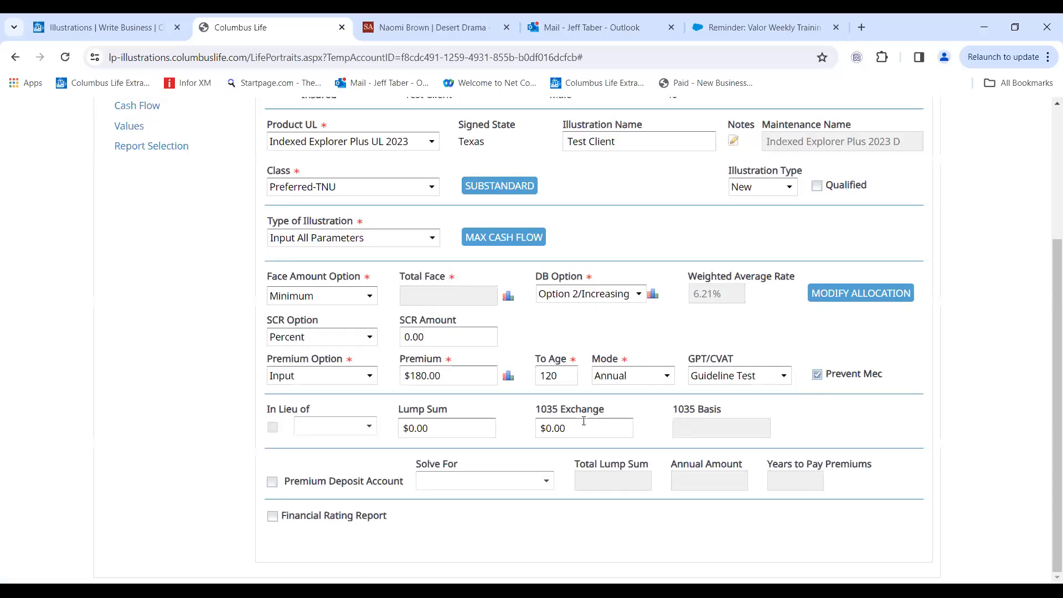
- Set the premium to $1,000 payable to age 65
left_click(449, 377)
double_click(449, 376)
type("1000")
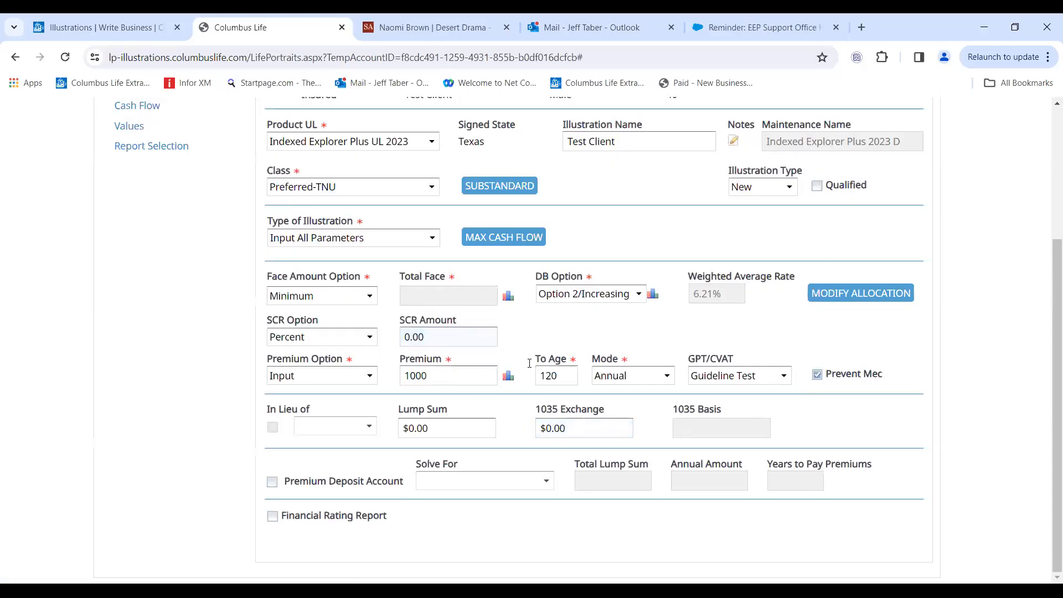
key("Tab")
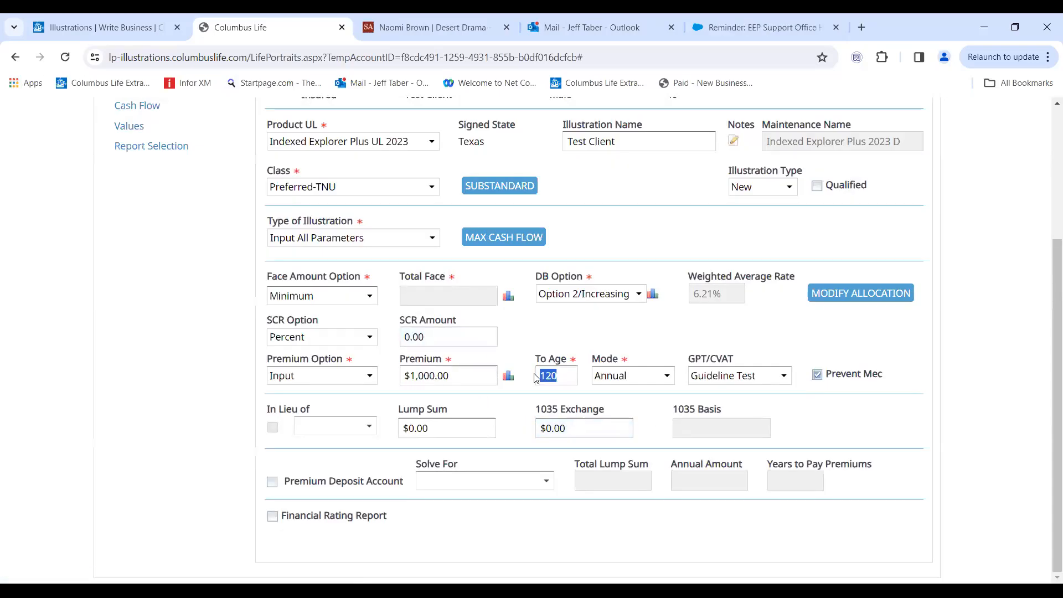
type("65")
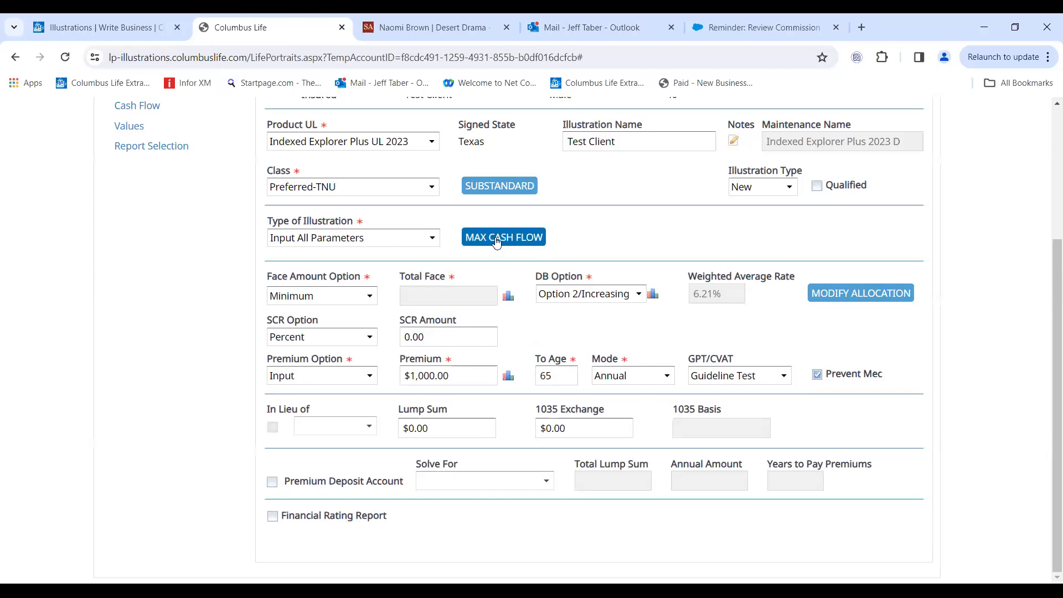
- Apply the max cash flow solve and check the loan's from and to ages
left_click(496, 240)
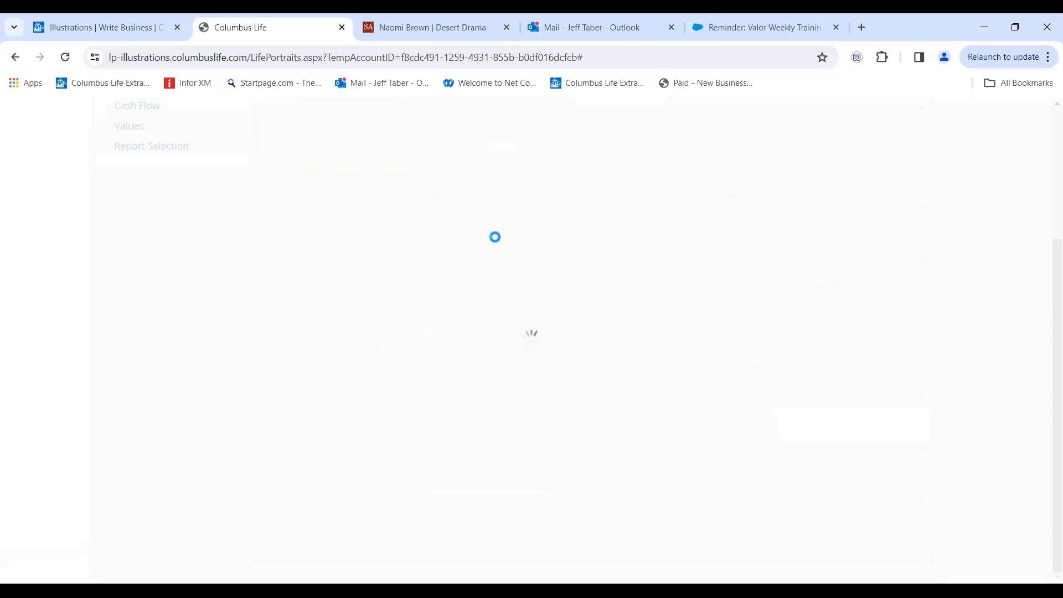
left_click(415, 432)
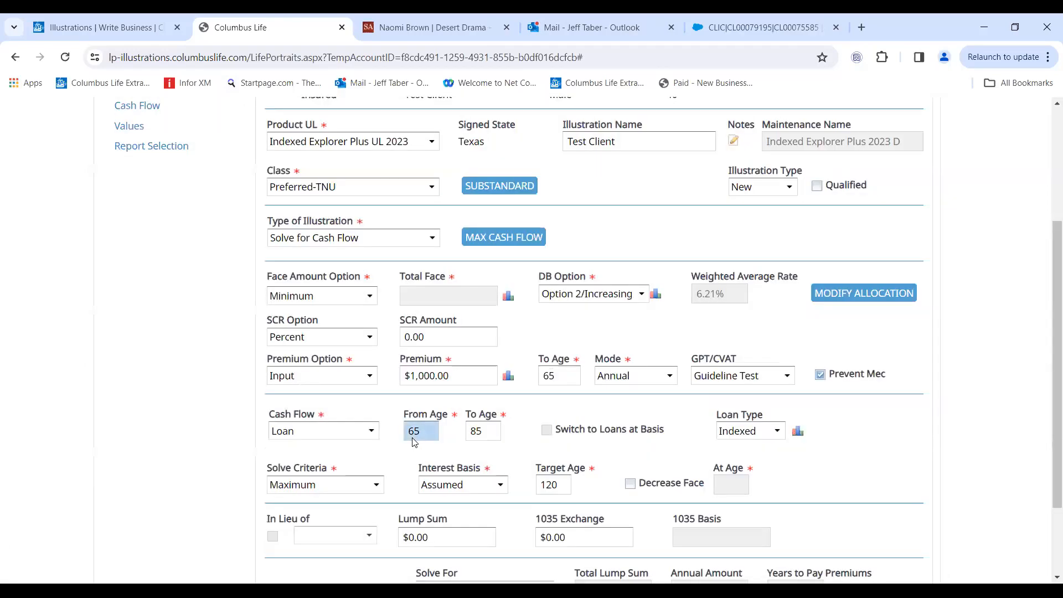
left_click(476, 438)
- Calculate the illustration's values and examine the premium limits and yearly cash value table
scroll(825, 122, "up", 4)
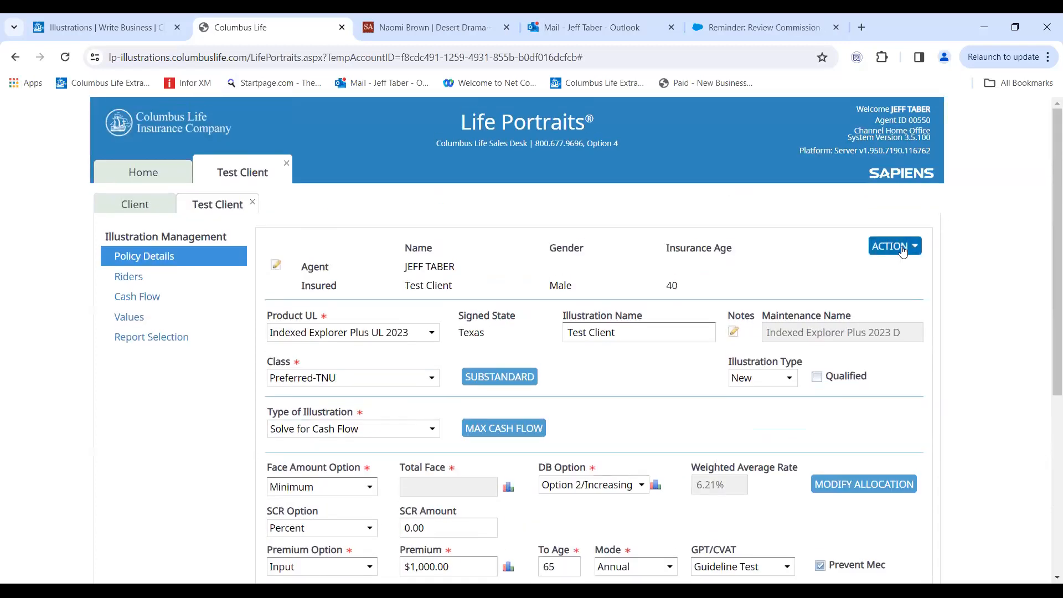
left_click(902, 247)
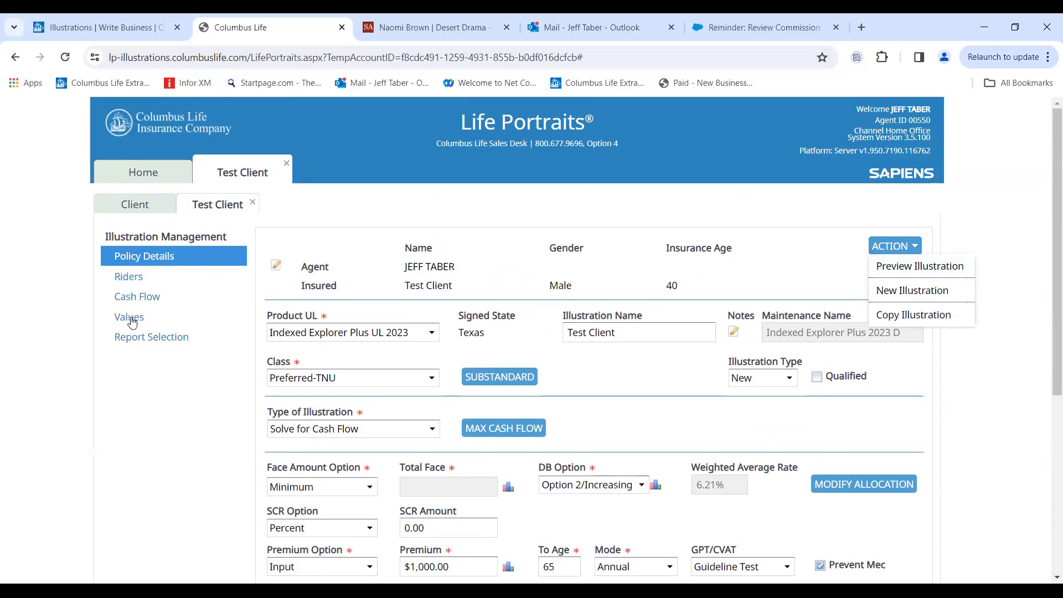
left_click(131, 320)
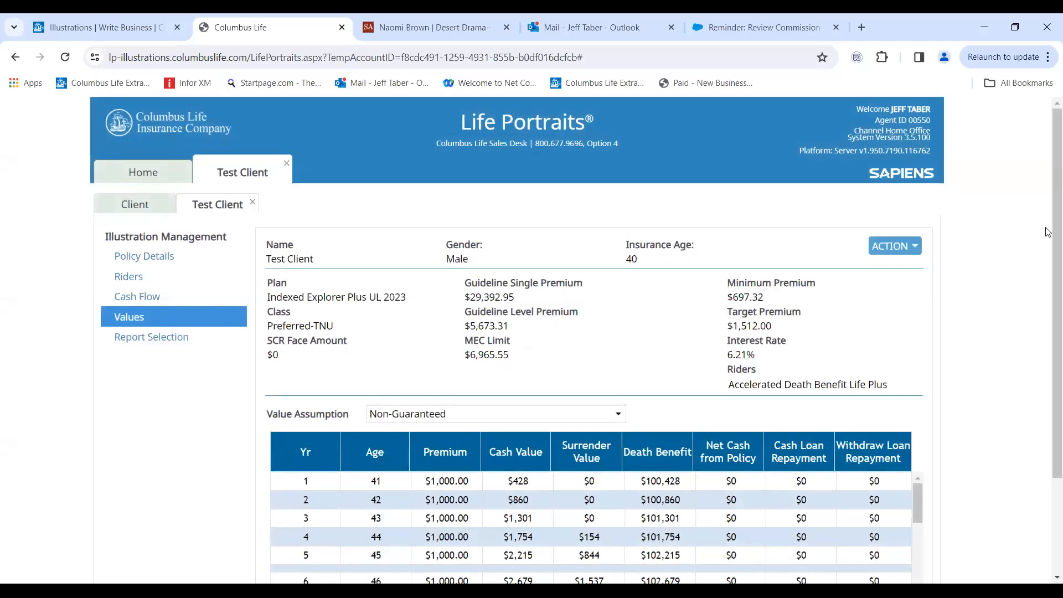
scroll(1049, 235, "down", 2)
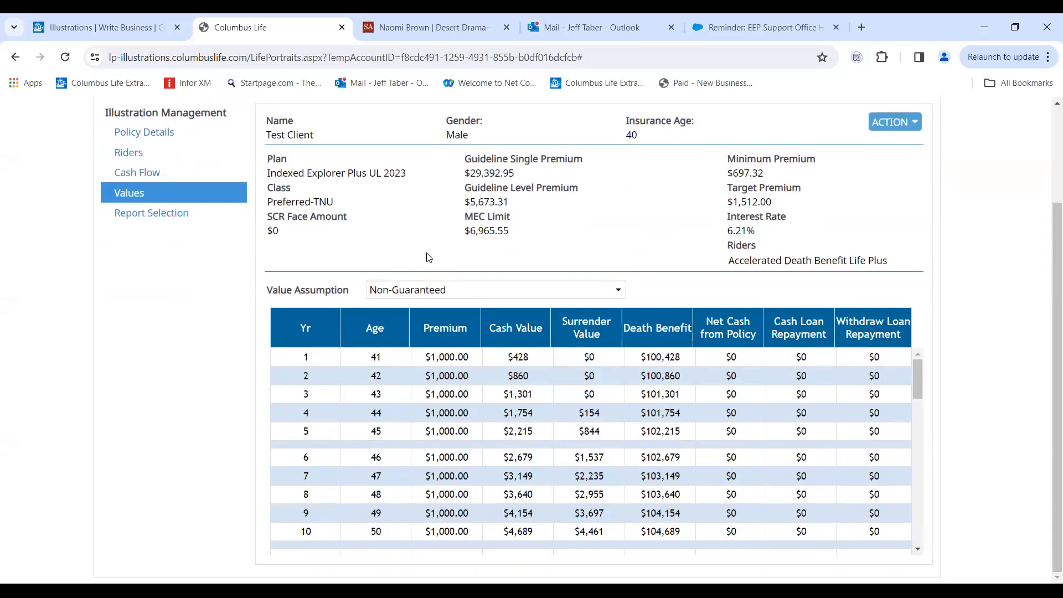
- Change the premium mode to PAT in the policy details and recalculate the illustration's values
left_click(166, 127)
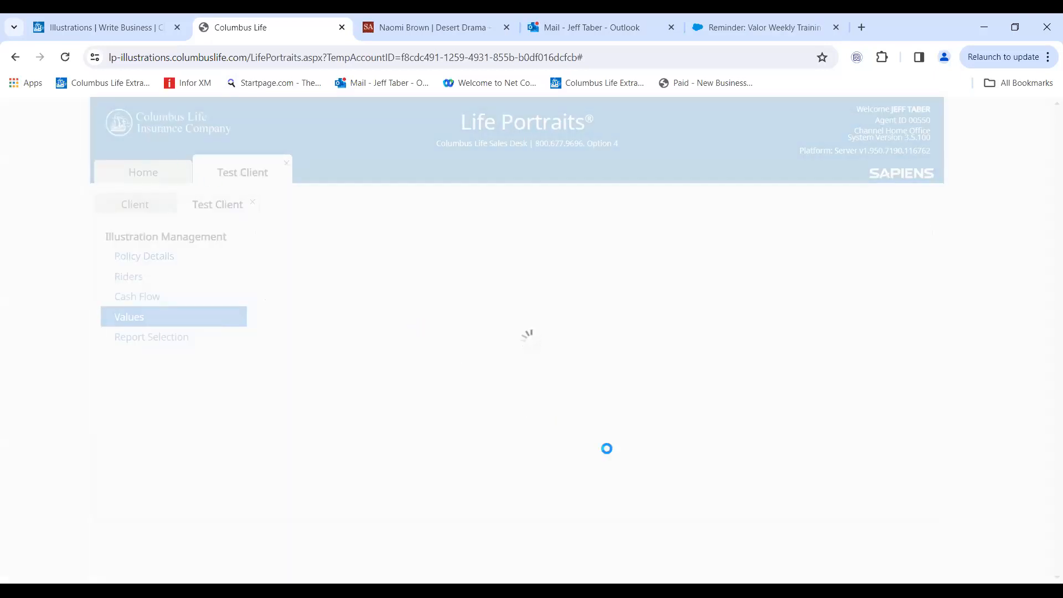
scroll(637, 443, "down", 3)
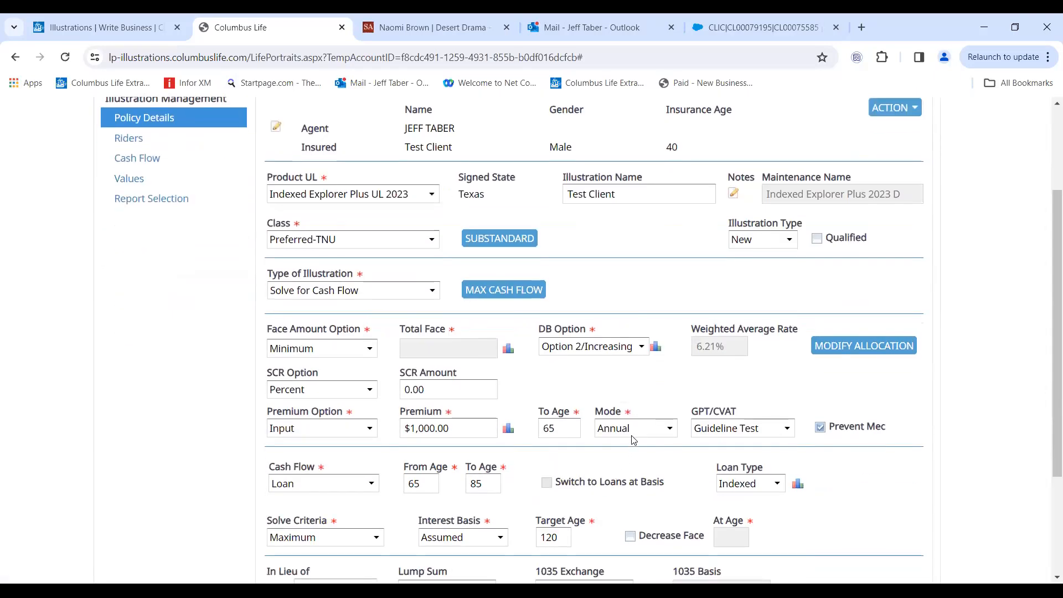
left_click(670, 430)
left_click(633, 480)
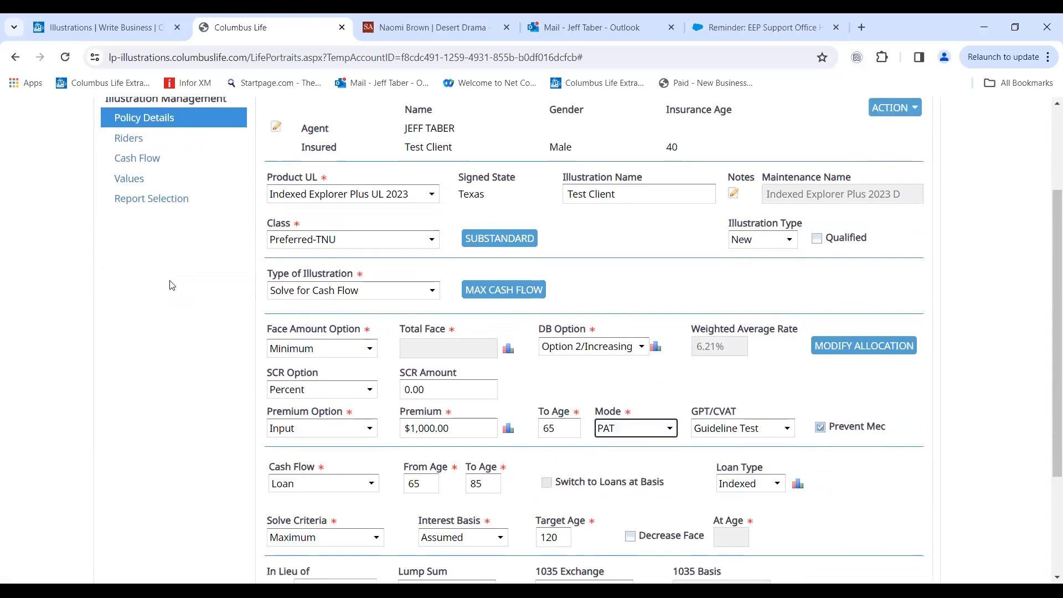
left_click(124, 182)
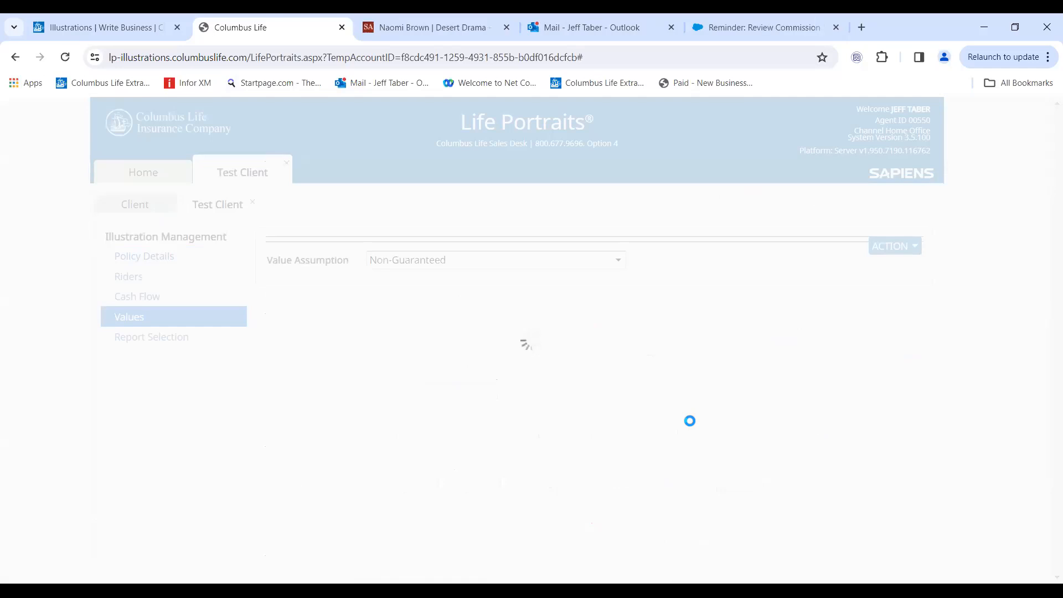
- Examine the yearly values table, including the net cash from the policy after age 65
scroll(690, 421, "down", 2)
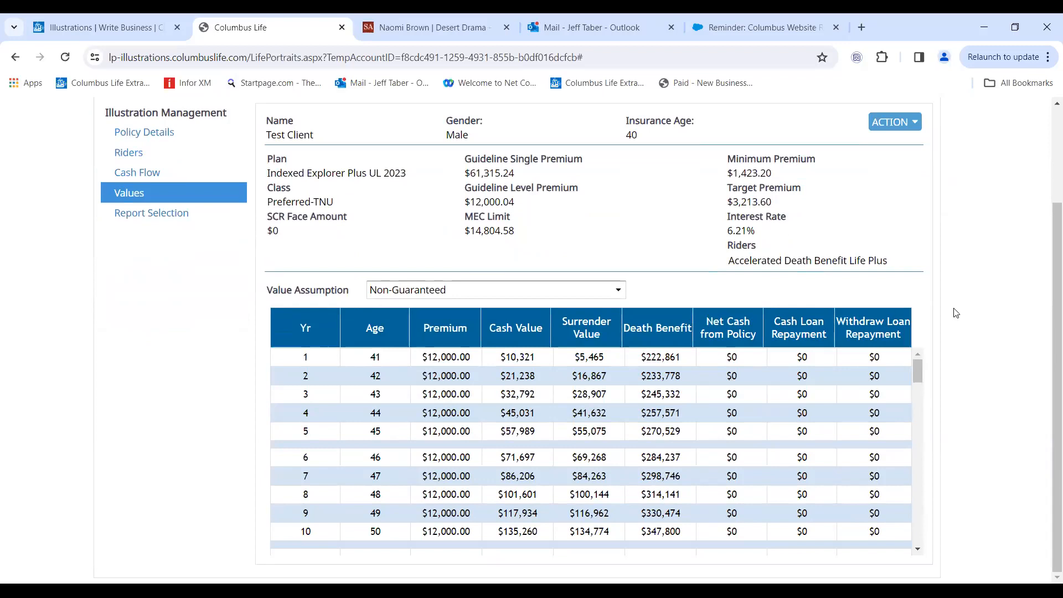
left_click_drag(917, 365, 908, 412)
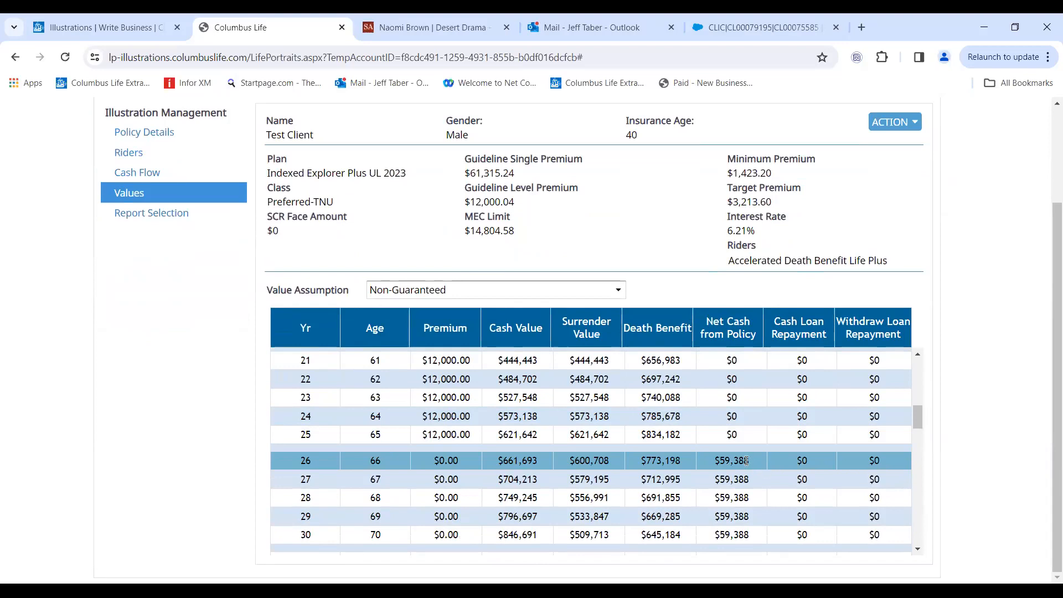
left_click_drag(922, 421, 920, 441)
left_click_drag(919, 443, 919, 369)
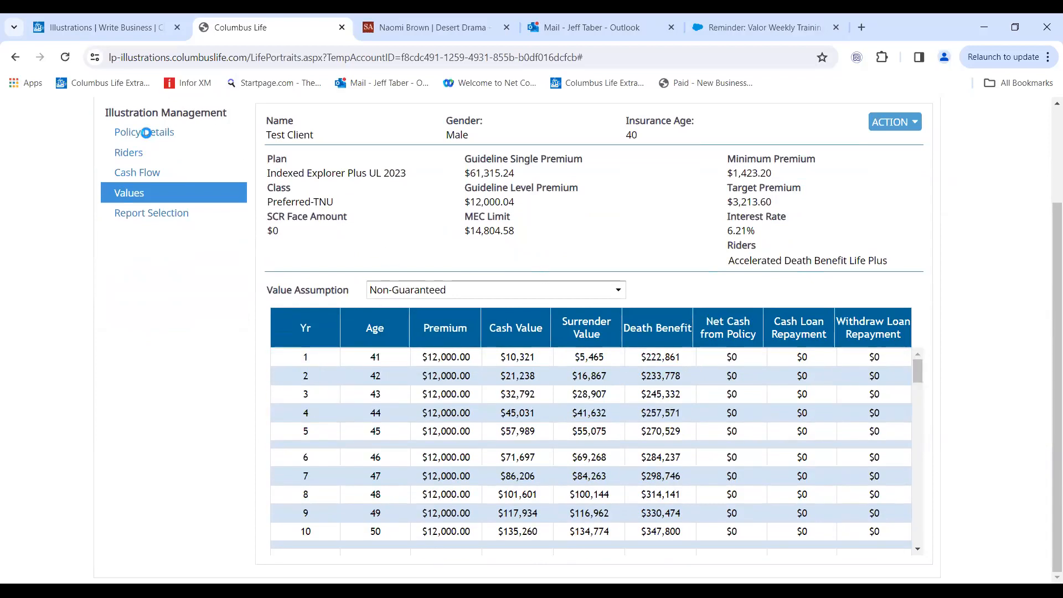
- Change the loan cash flow in the policy details to run from age 70 to age 90
left_click(145, 133)
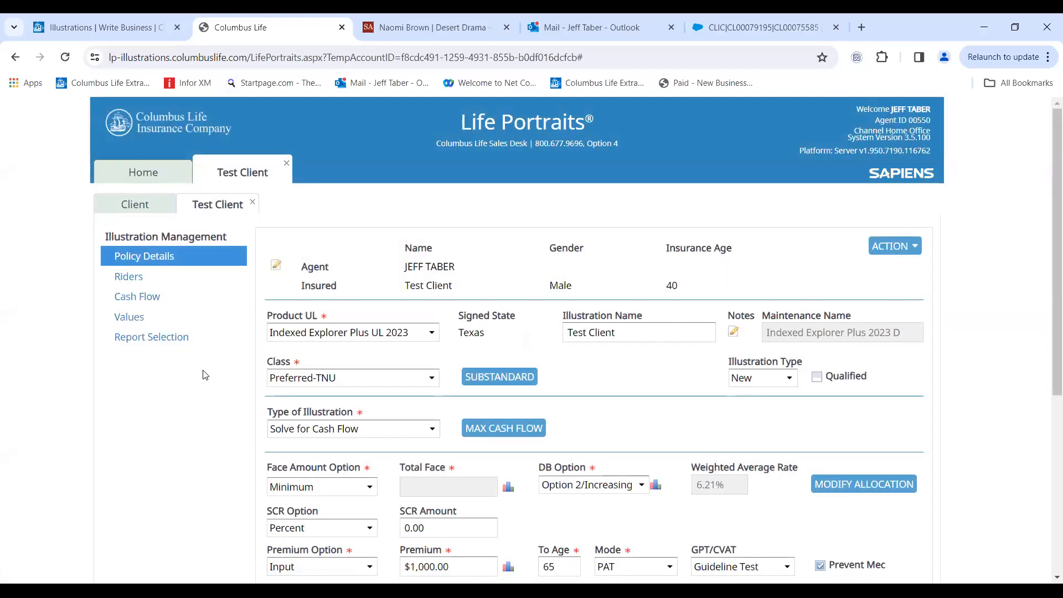
scroll(205, 374, "down", 2)
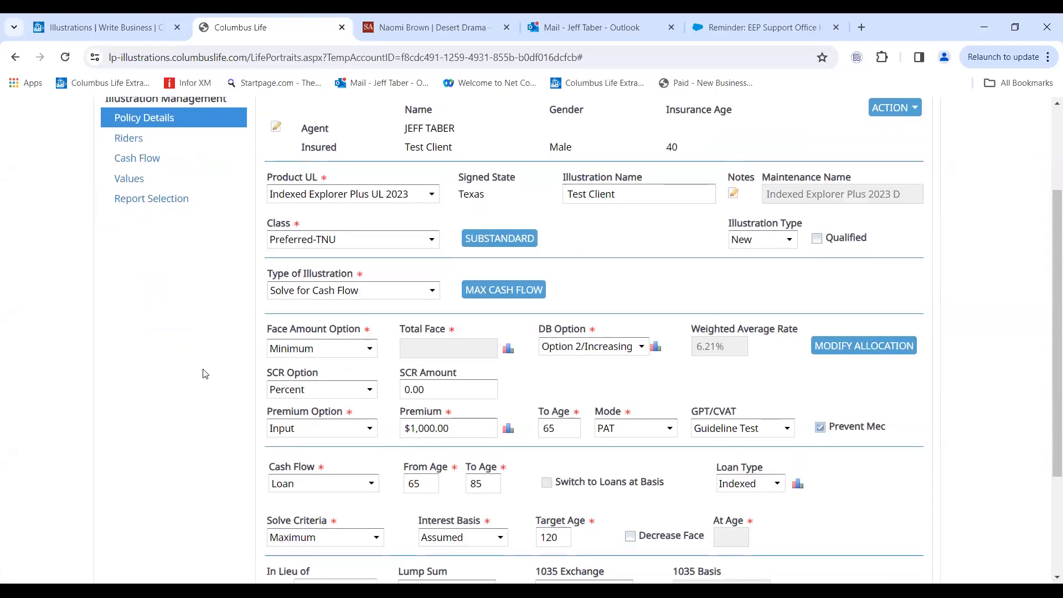
left_click(544, 436)
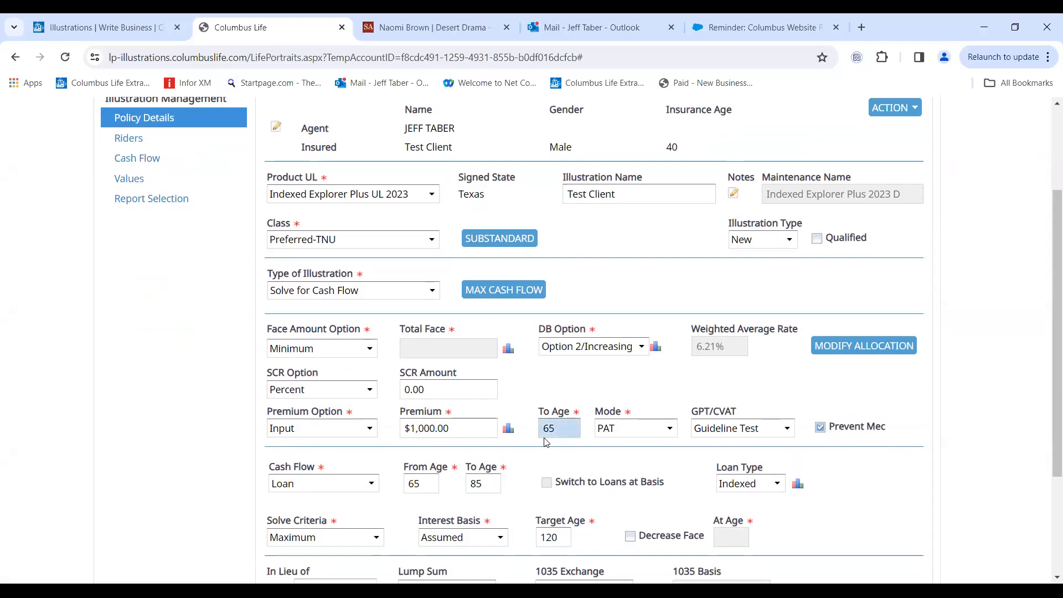
left_click_drag(554, 430, 532, 433)
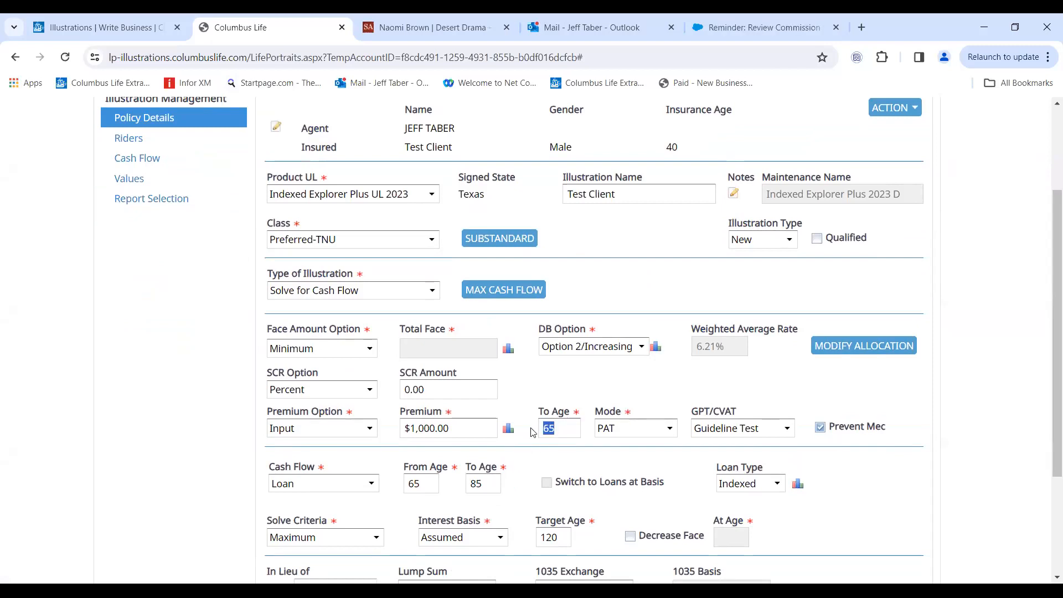
left_click(545, 429)
left_click_drag(423, 484, 411, 483)
type("70")
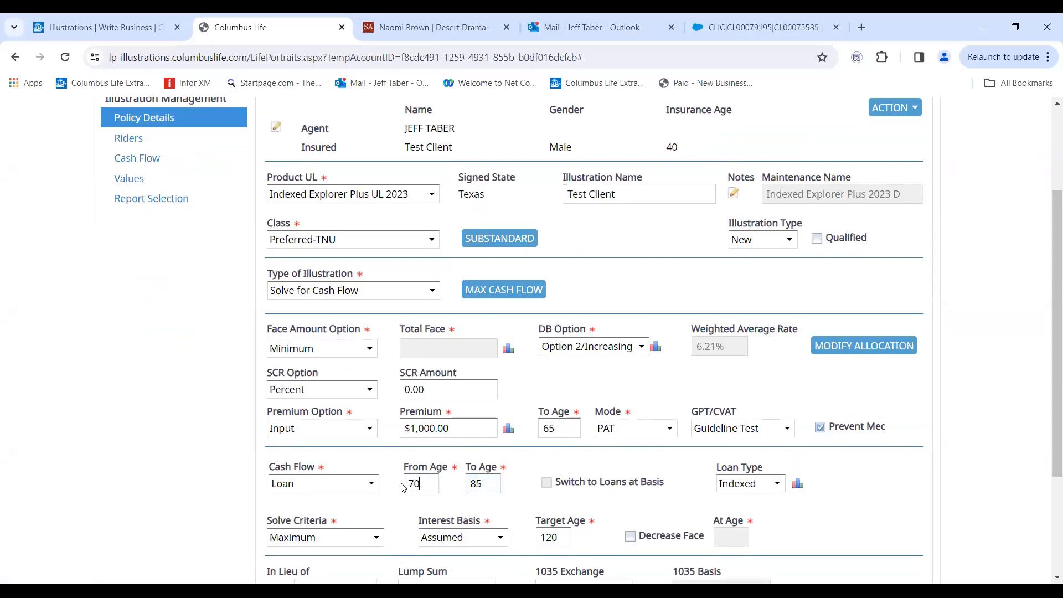
left_click(482, 487)
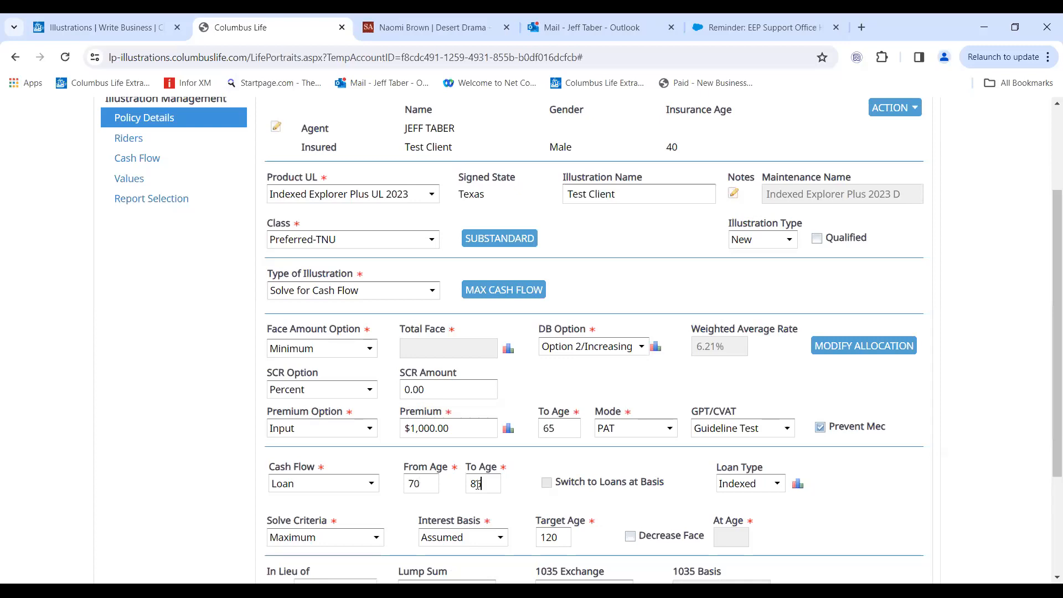
key("BackSpace")
key("BackSpace")
type("90")
- Recalculate the illustration's values and examine the net cash from the policy in the years after age 70
left_click(140, 179)
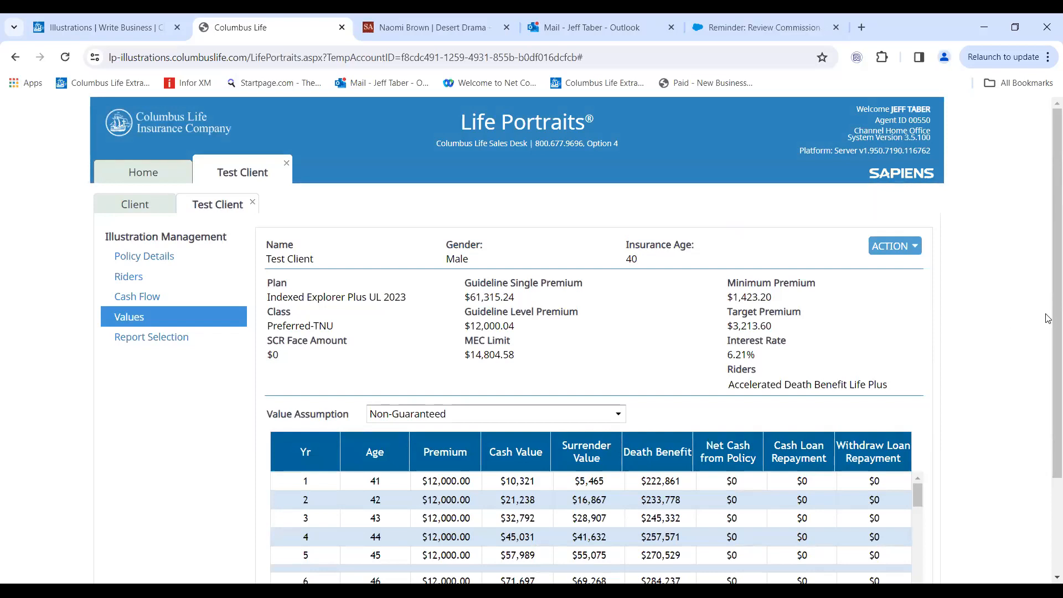
scroll(1049, 319, "down", 2)
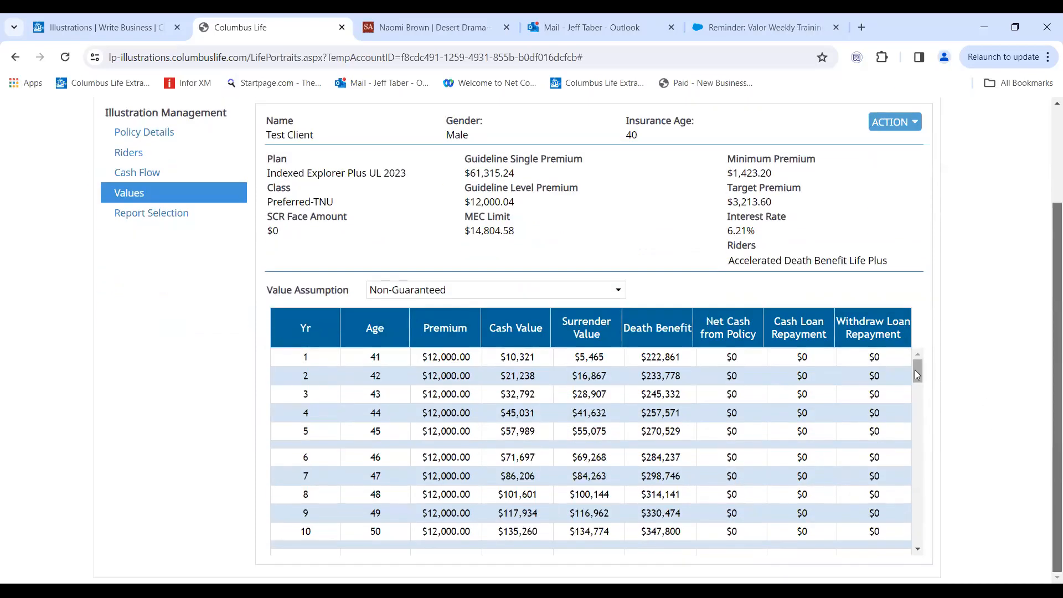
left_click_drag(917, 374, 908, 435)
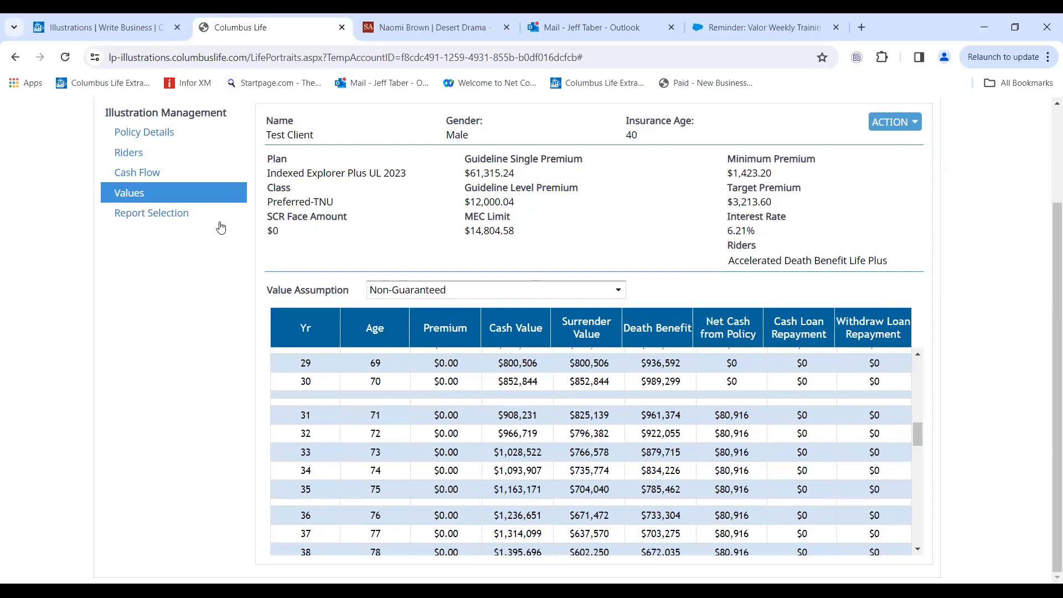
- Open the varying premiums from the policy details and limit the $1,000 PAT premium to age 45
left_click(148, 133)
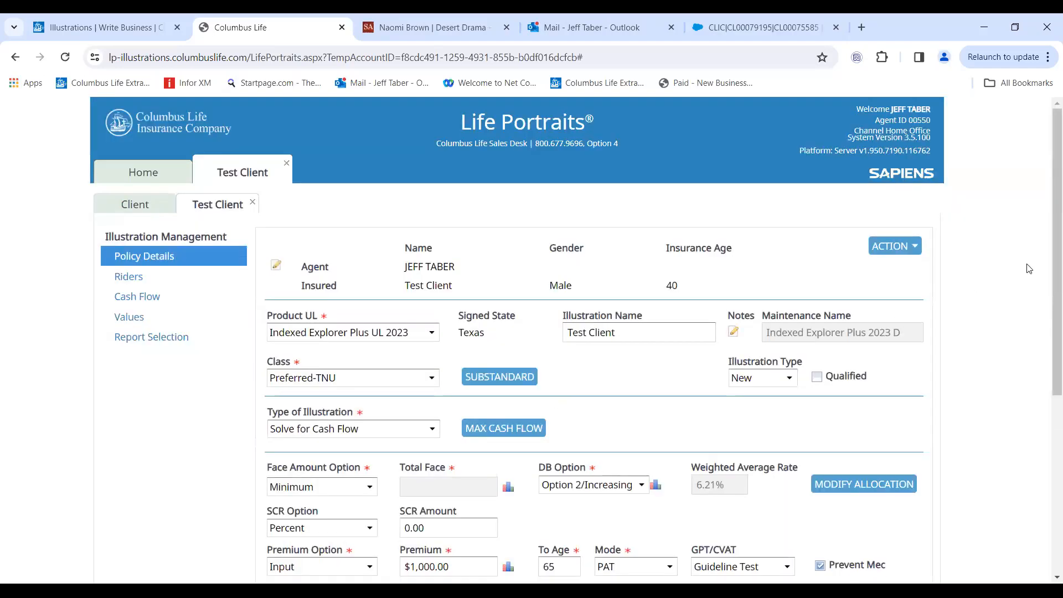
scroll(1049, 304, "down", 1)
scroll(1049, 304, "down", 3)
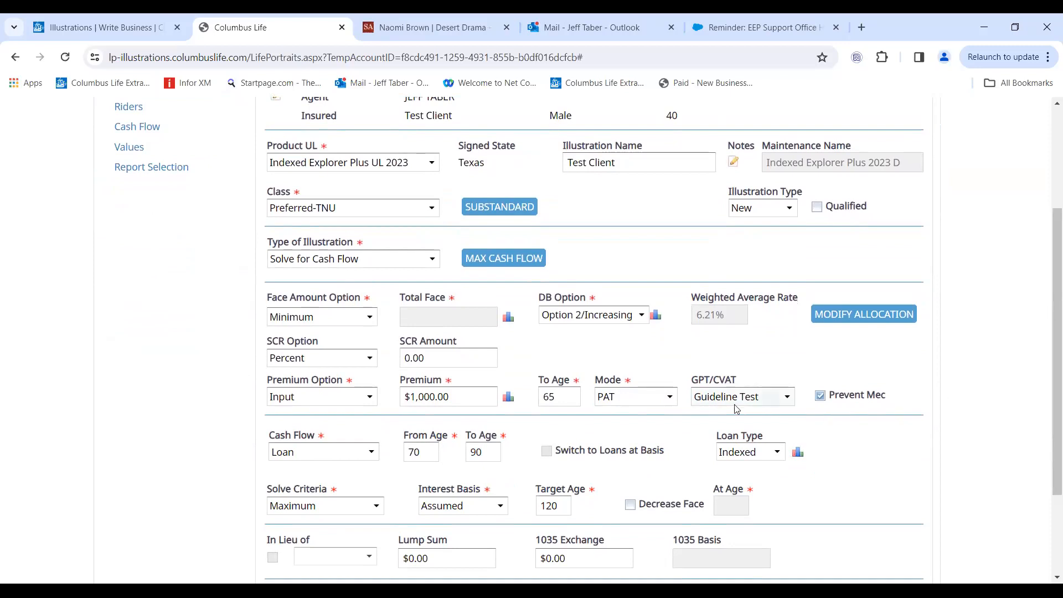
left_click(509, 399)
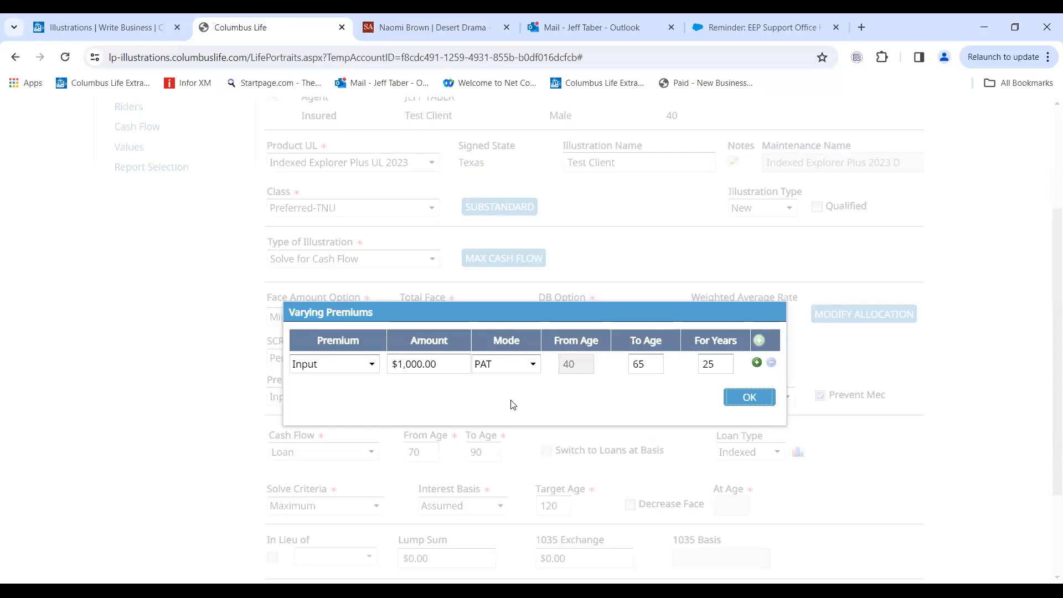
double_click(631, 366)
type("5")
key("Tab")
left_click(757, 362)
type("45")
- Add a second varying premium of $1,250 PAT running from age 45 to age 50
left_click(756, 364)
left_click(433, 389)
left_click_drag(433, 389, 393, 390)
type("1,250")
left_click(695, 427)
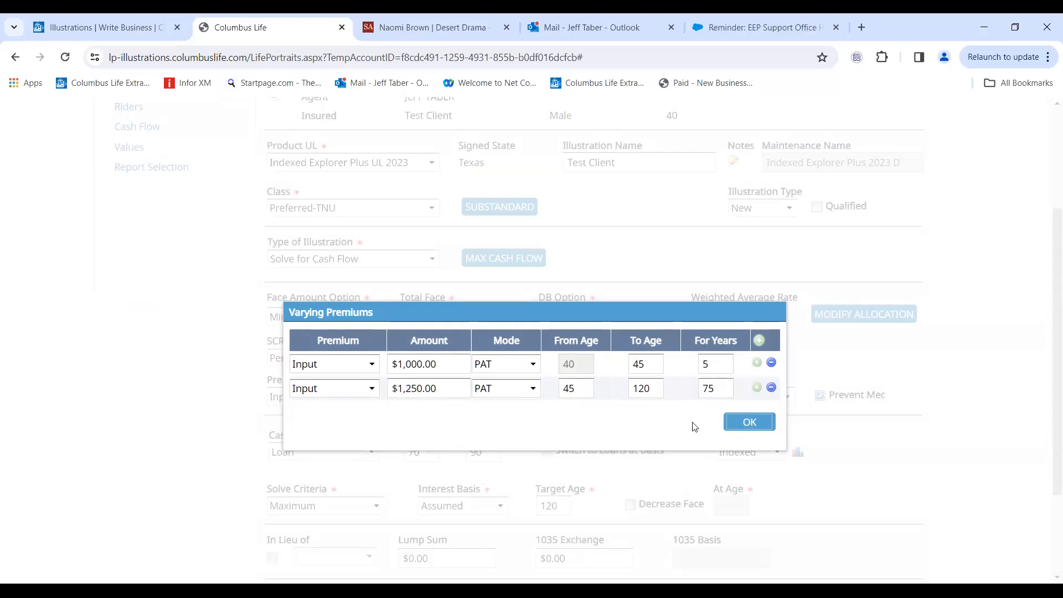
double_click(645, 389)
left_click(645, 390)
left_click_drag(648, 390, 623, 388)
type("50")
- Add a third varying premium of $1,500 PAT running from age 50 to age 55
left_click(756, 387)
left_click(756, 387)
double_click(637, 414)
type("55")
left_click(445, 419)
left_click_drag(428, 417, 397, 417)
key("BackSpace")
type("500")
left_click(607, 450)
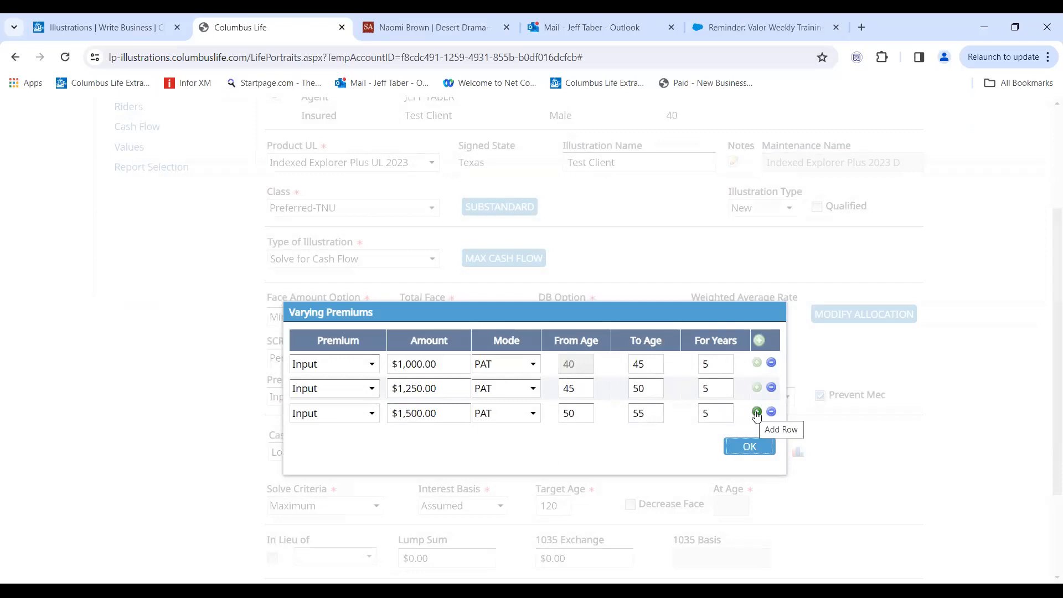
- Add a fourth varying premium of $2,000 PAT running from age 55 to age 60
left_click(757, 413)
left_click_drag(654, 438, 624, 446)
type("60")
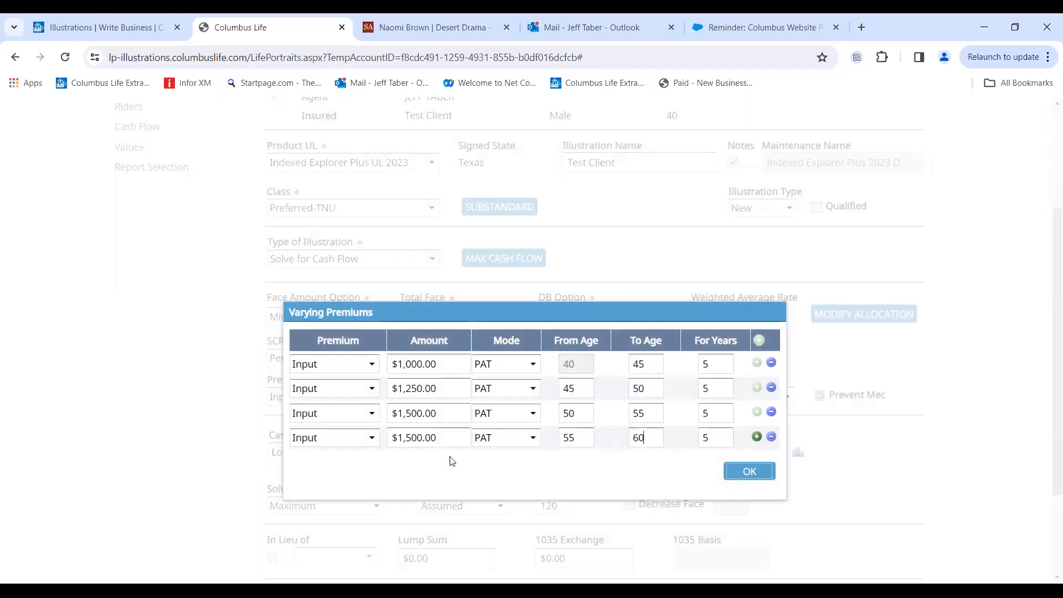
left_click(424, 437)
double_click(424, 437)
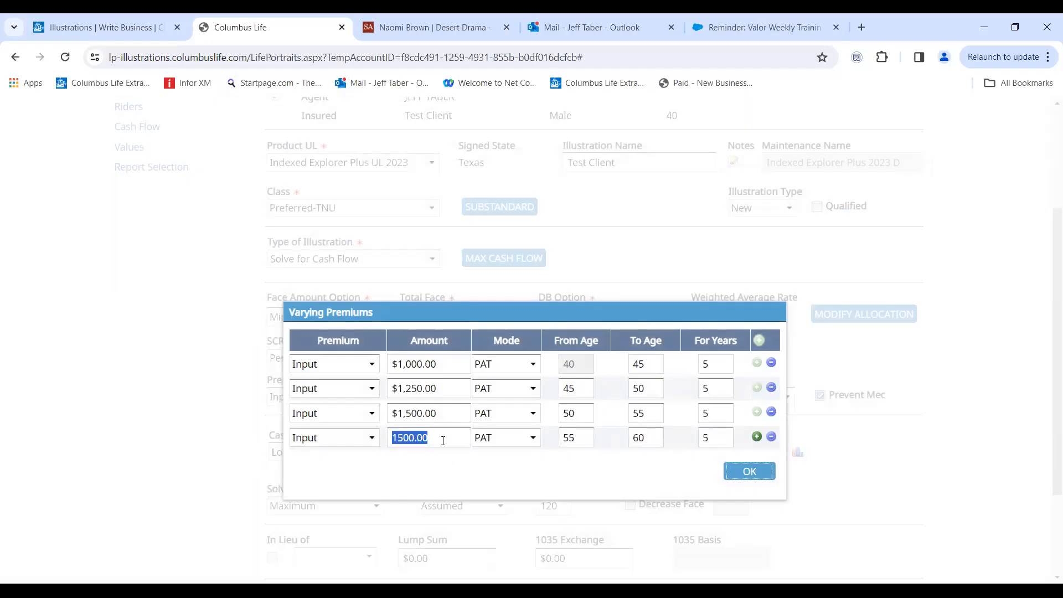
type("2000")
left_click(452, 461)
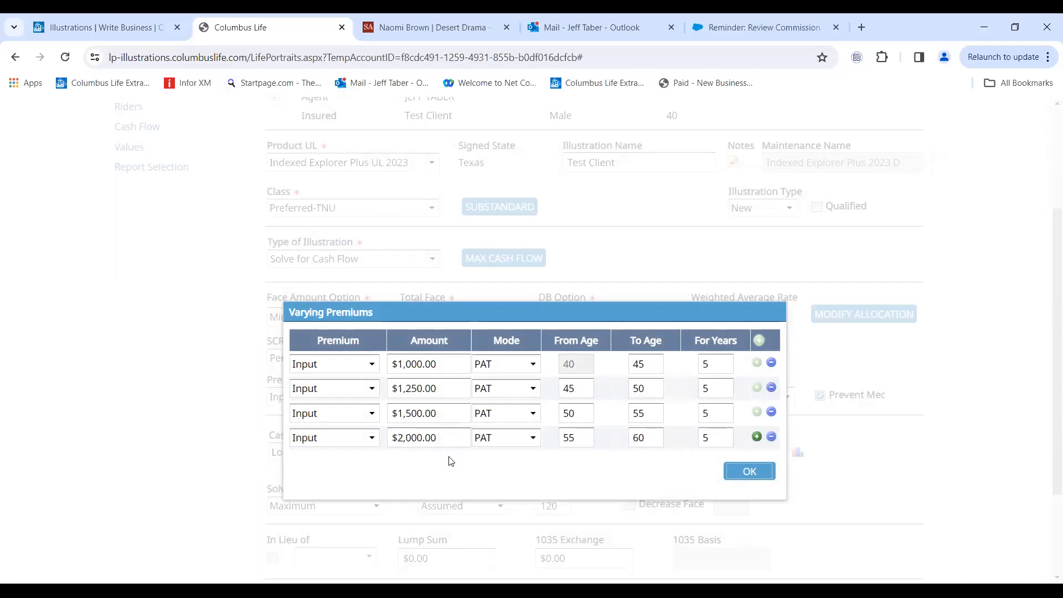
- Add a fifth varying premium of $2,500 PAT from age 60 to age 65 and accept the premium schedule
left_click(756, 435)
left_click_drag(651, 464, 630, 465)
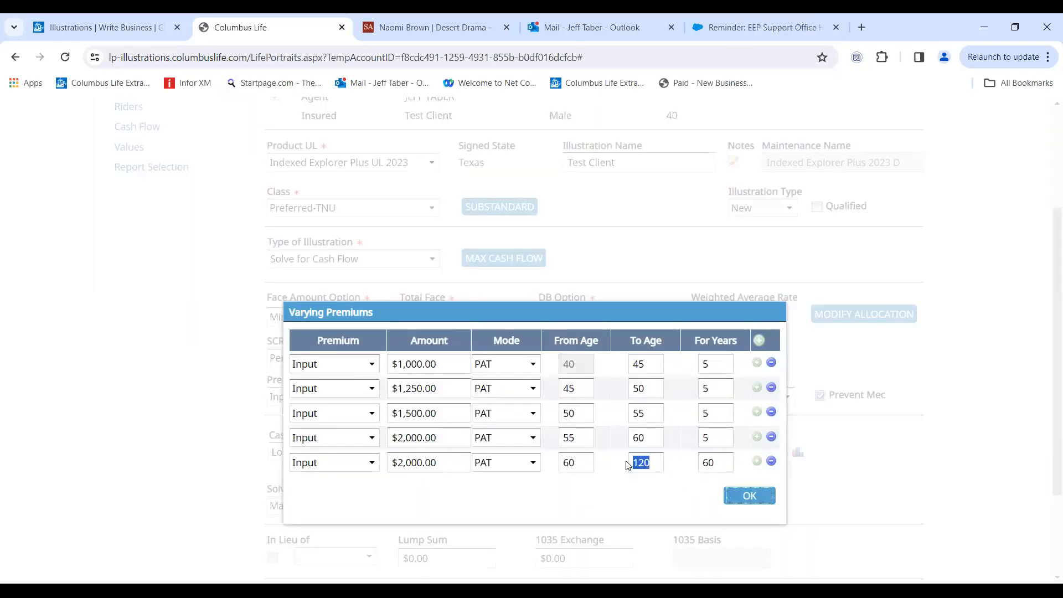
type("2500")
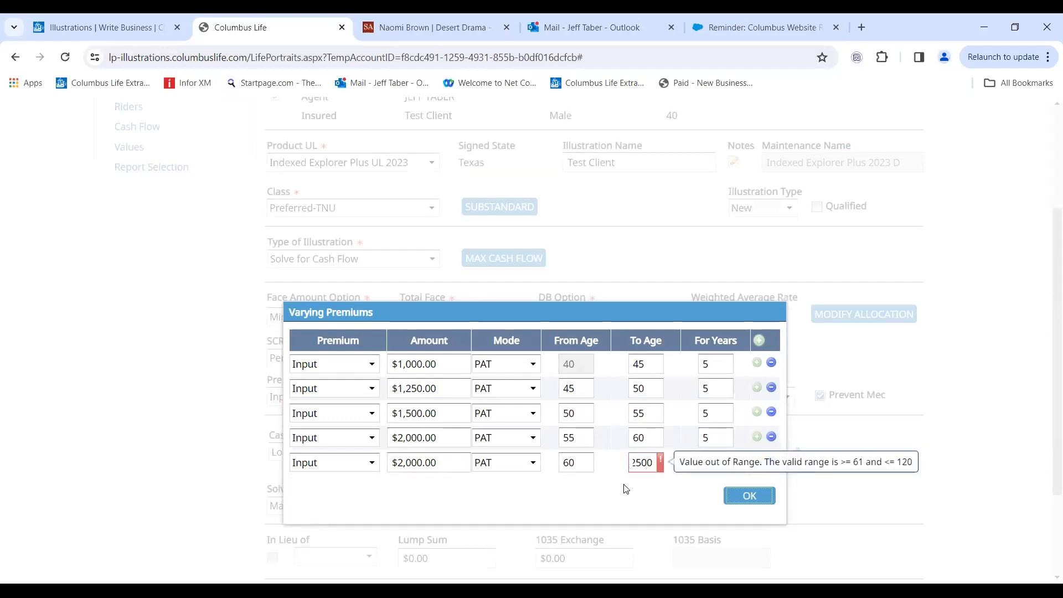
key("BackSpace")
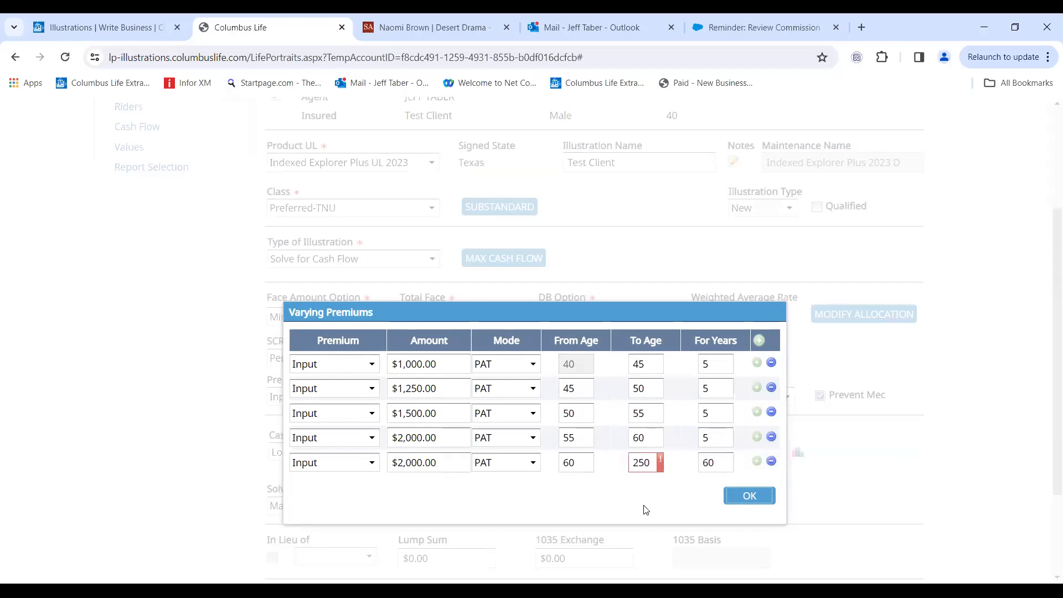
double_click(631, 464)
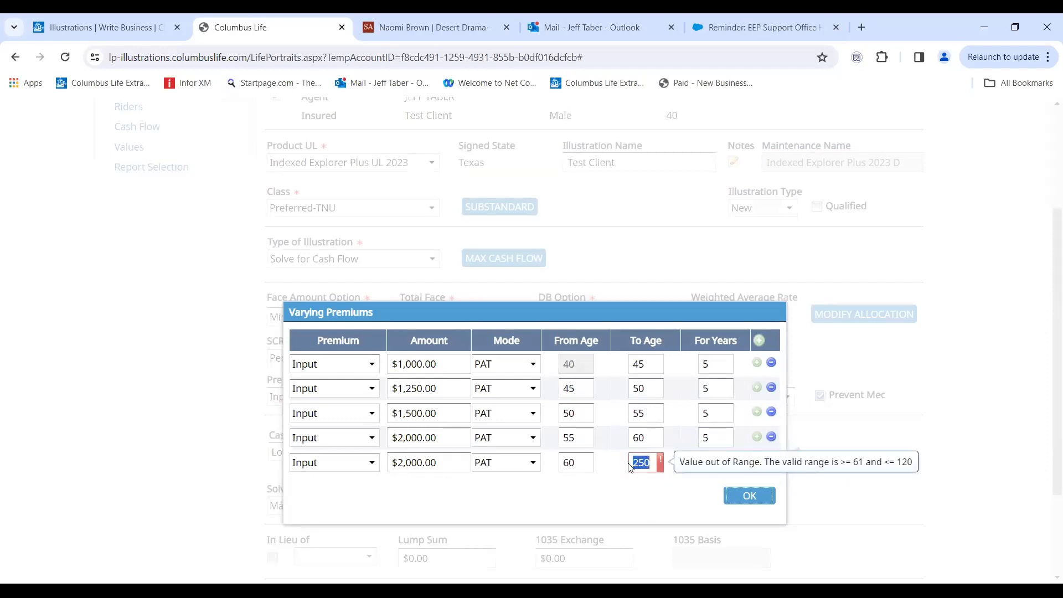
type("65")
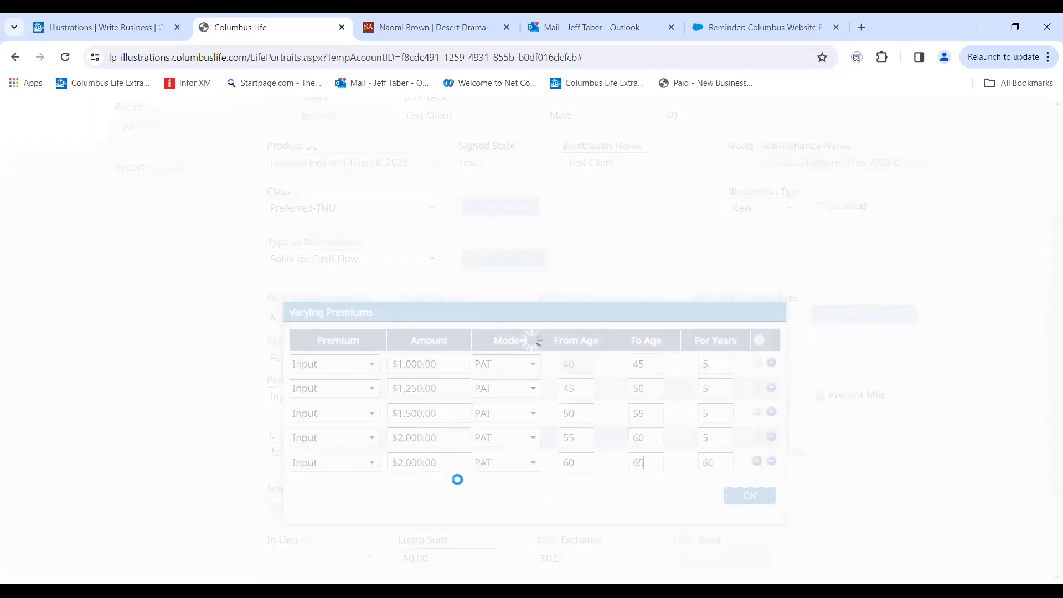
left_click_drag(428, 463, 400, 463)
type("500")
left_click(422, 485)
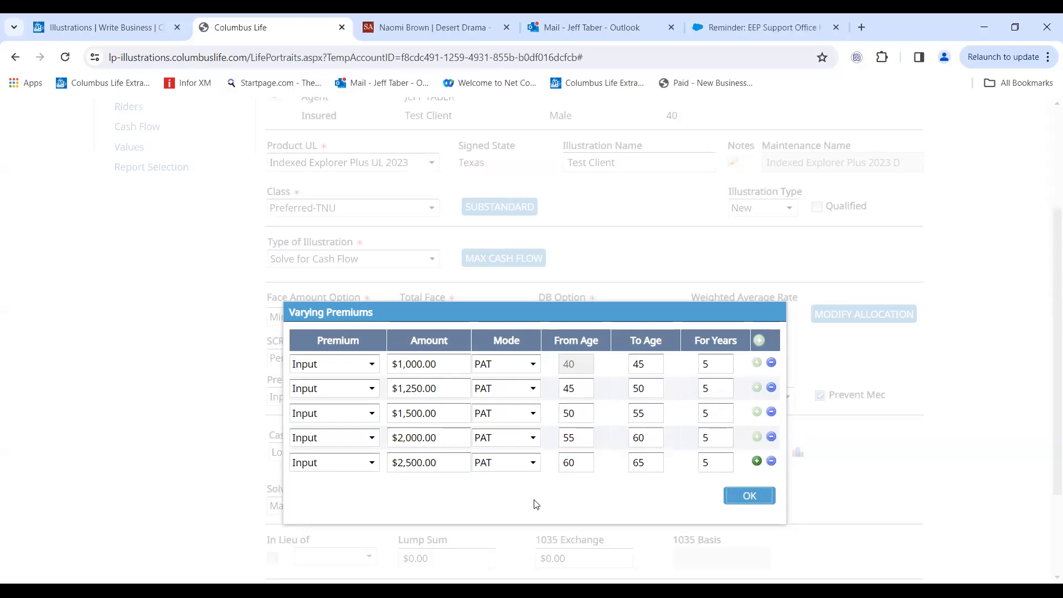
left_click(748, 496)
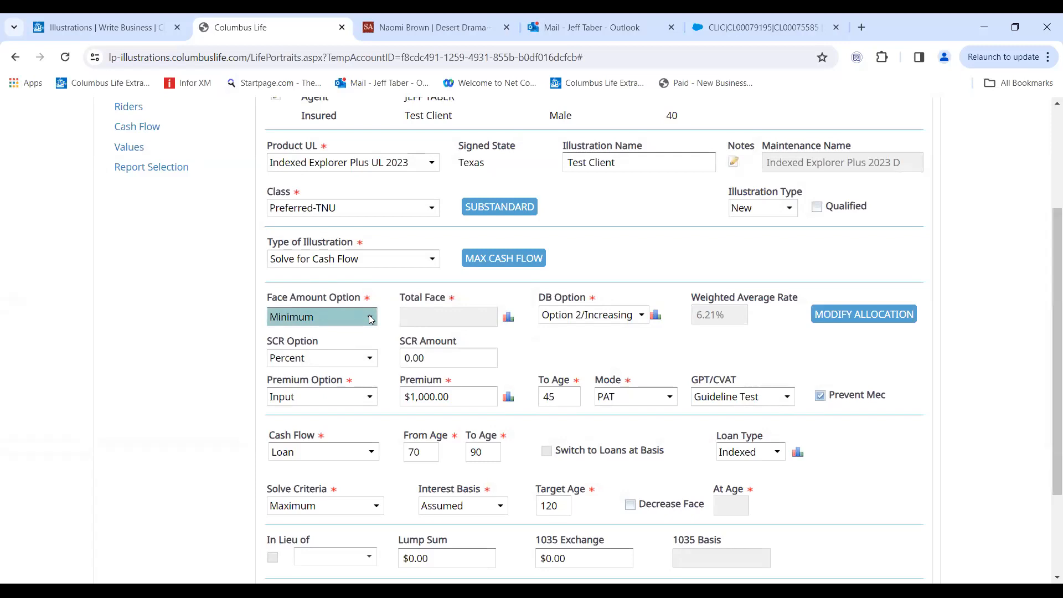
- Recalculate the values with the varying premiums and examine the yearly table through the loan income years
left_click(129, 148)
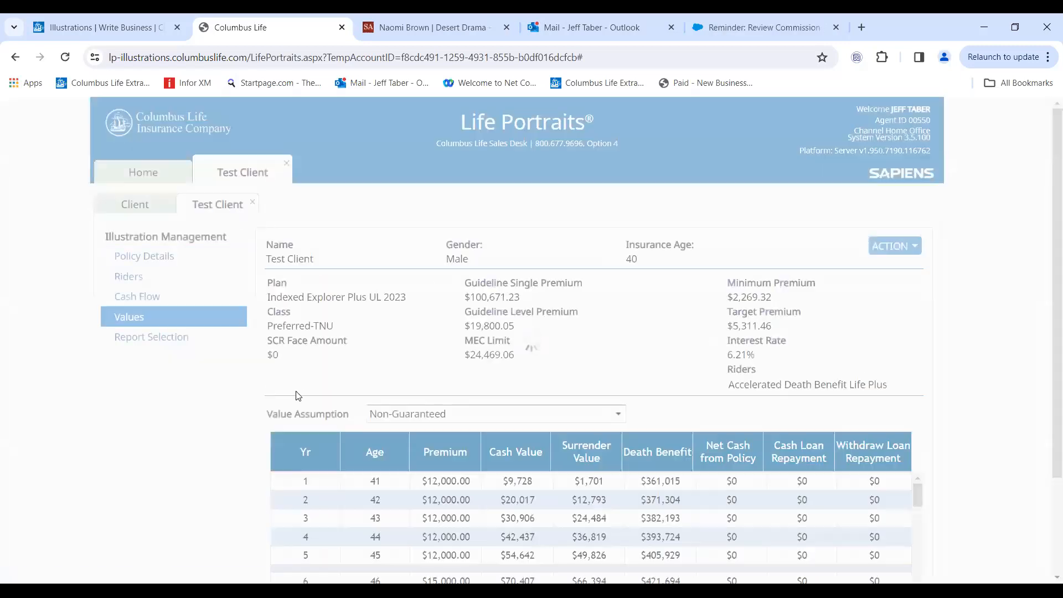
left_click_drag(1055, 322, 1046, 458)
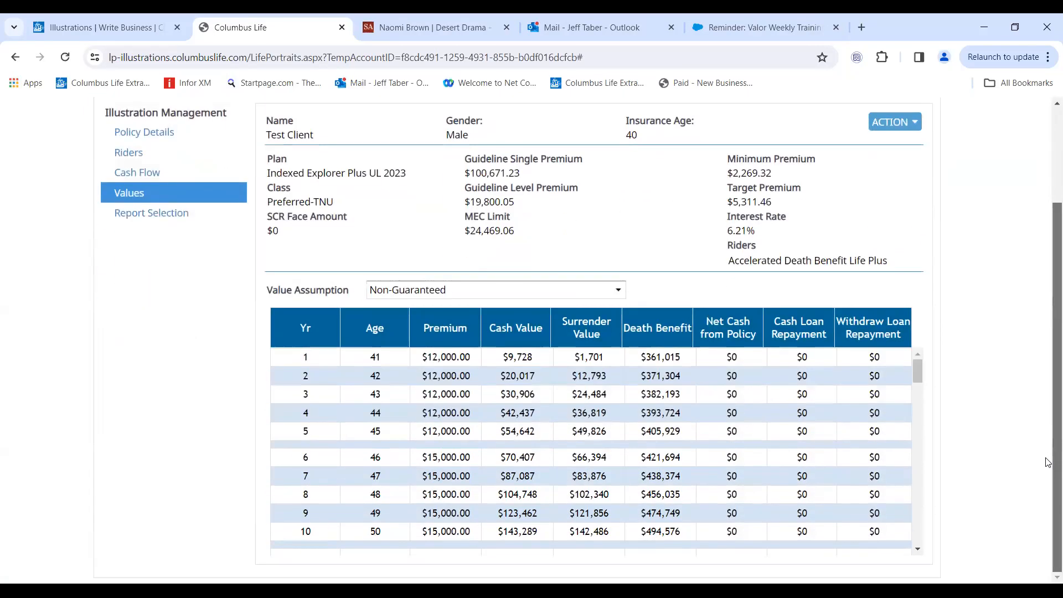
left_click_drag(916, 373, 910, 427)
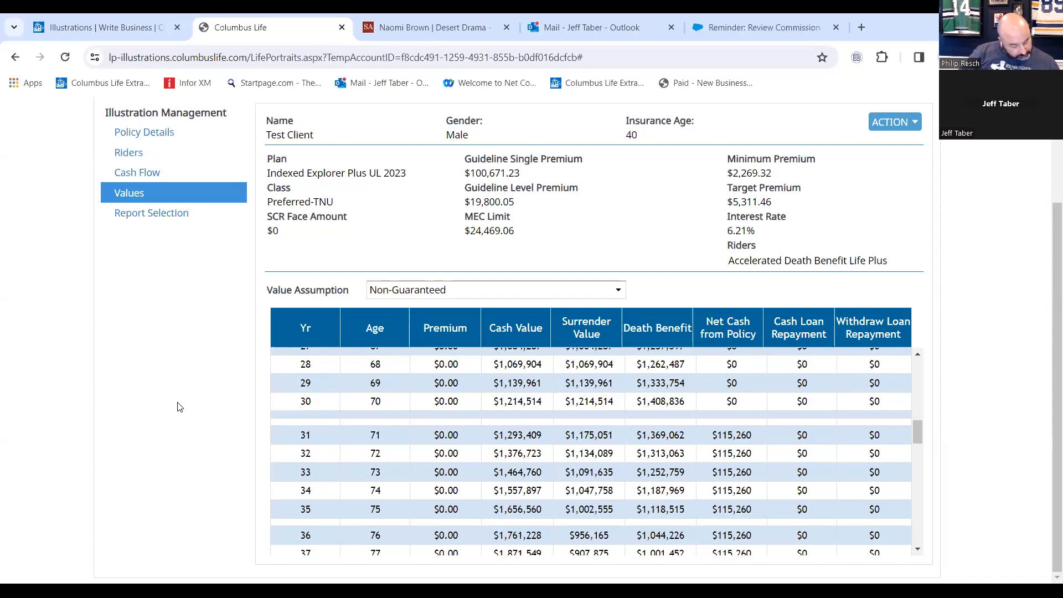
- Preview the illustration report and examine the death benefit, projected cash value and living benefits on page 2
scroll(178, 407, "up", 2)
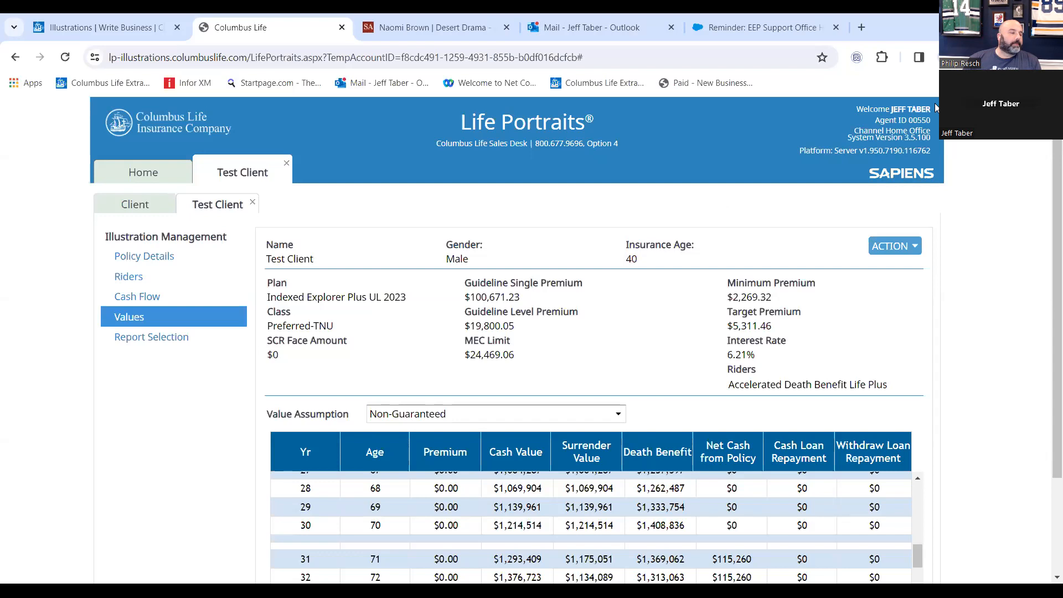
left_click(898, 247)
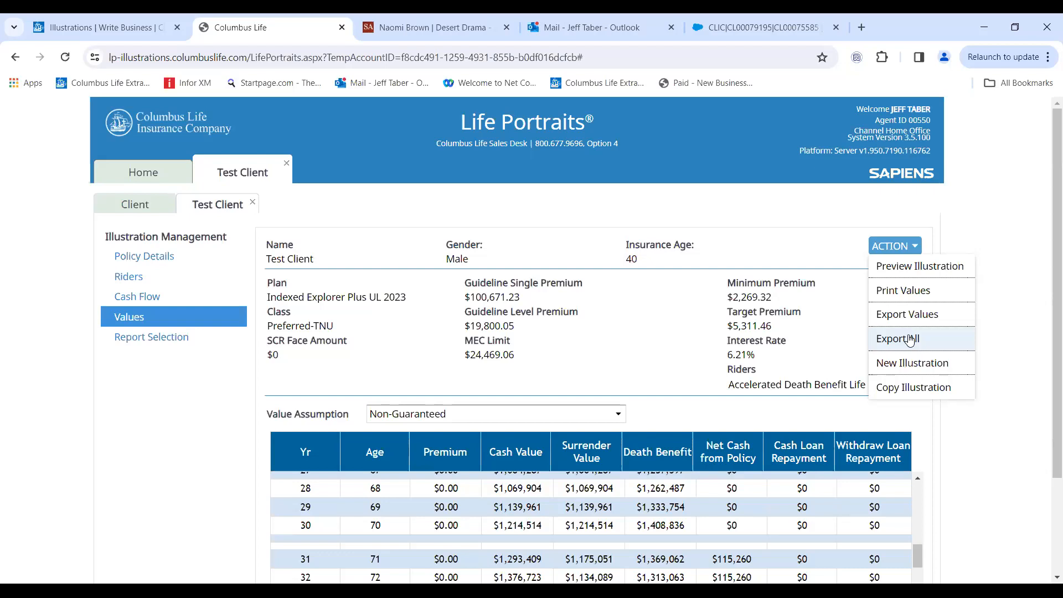
left_click(908, 268)
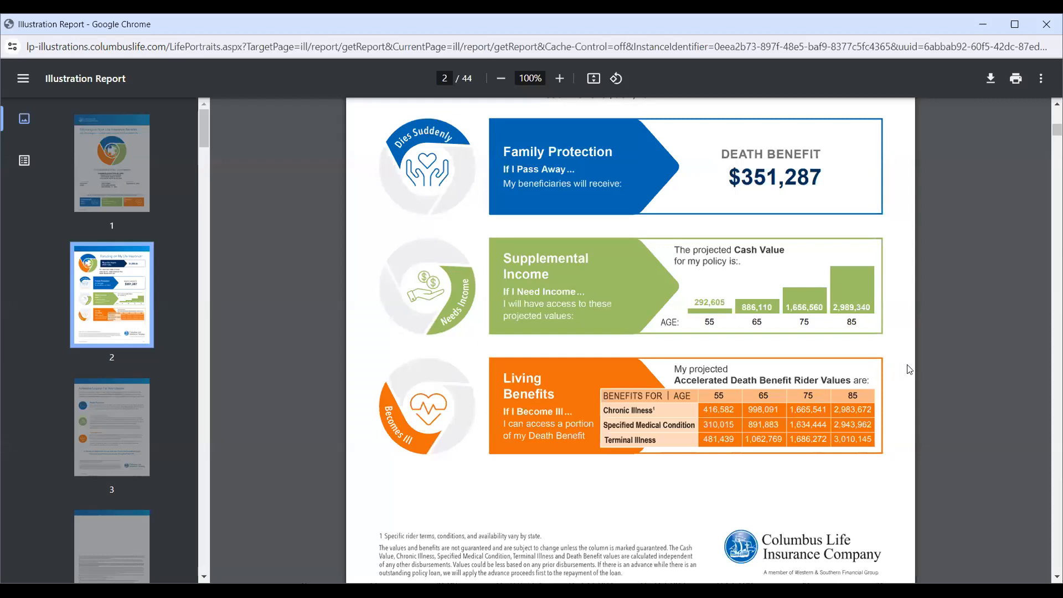
scroll(935, 366, "up", 4)
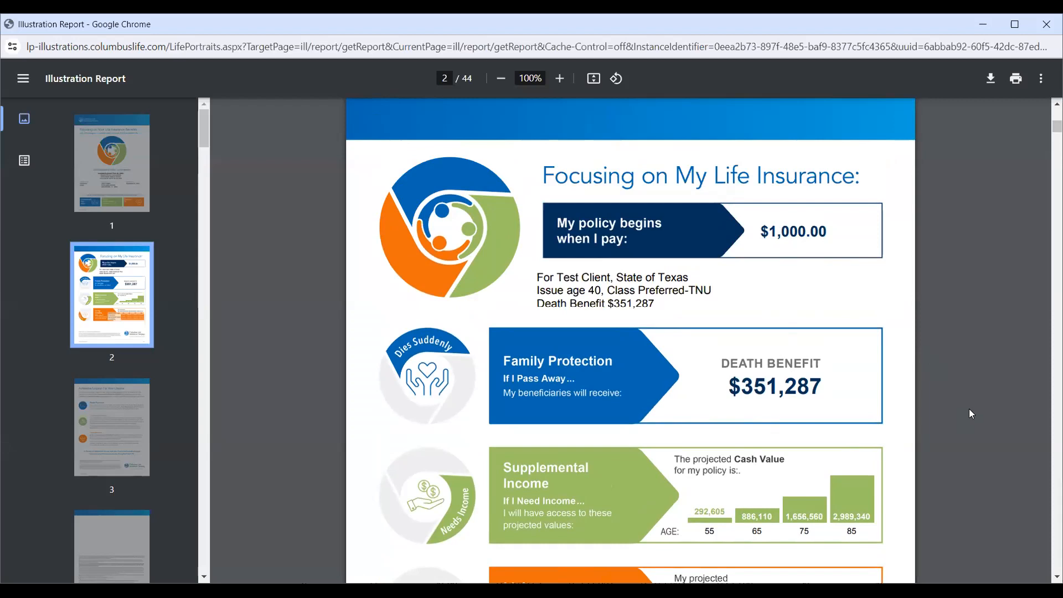
scroll(970, 409, "down", 3)
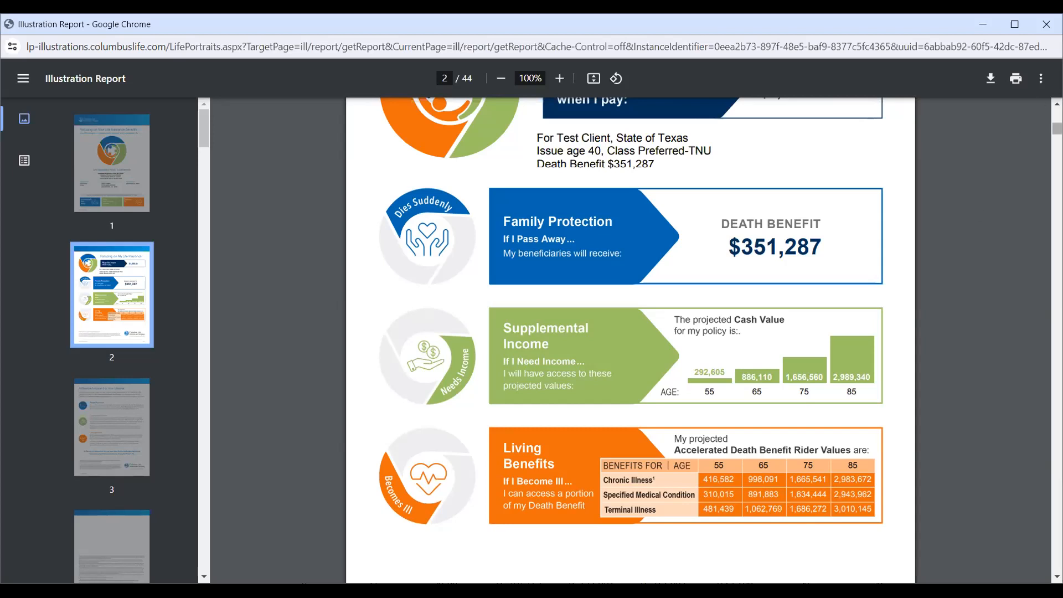
- Look through the illustration report up to the Accelerated Death Benefit Life Plus Rider Values supplement on page 39
scroll(1037, 238, "down", 20)
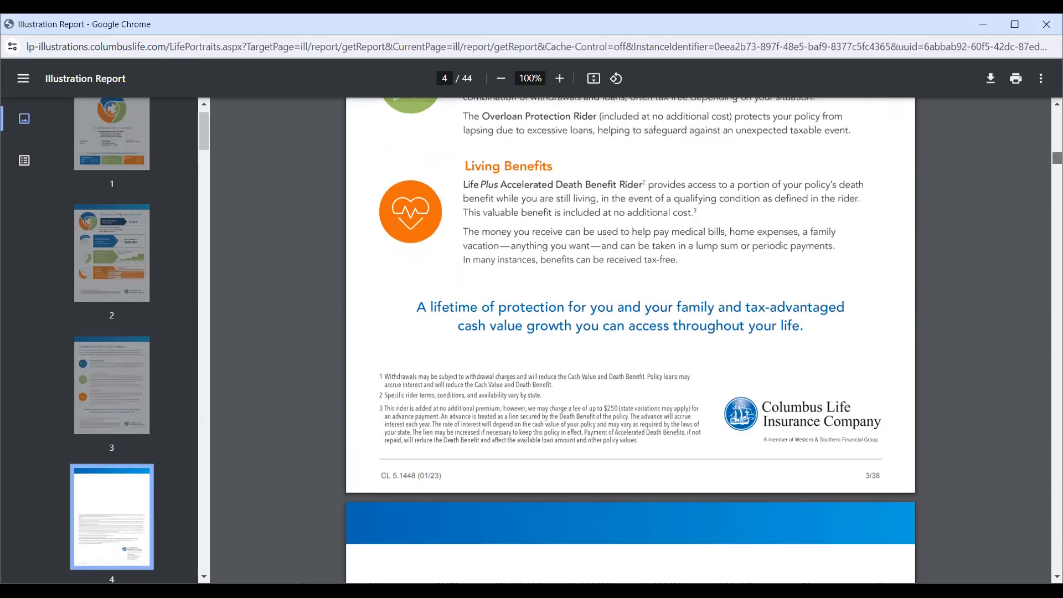
scroll(1037, 238, "down", 20)
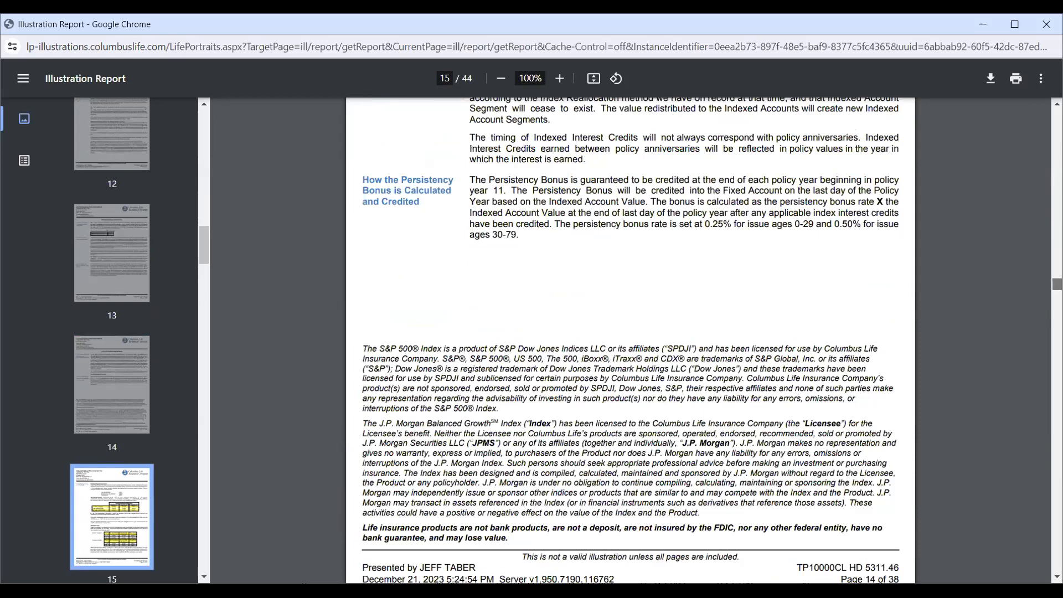
scroll(630, 340, "down", 12)
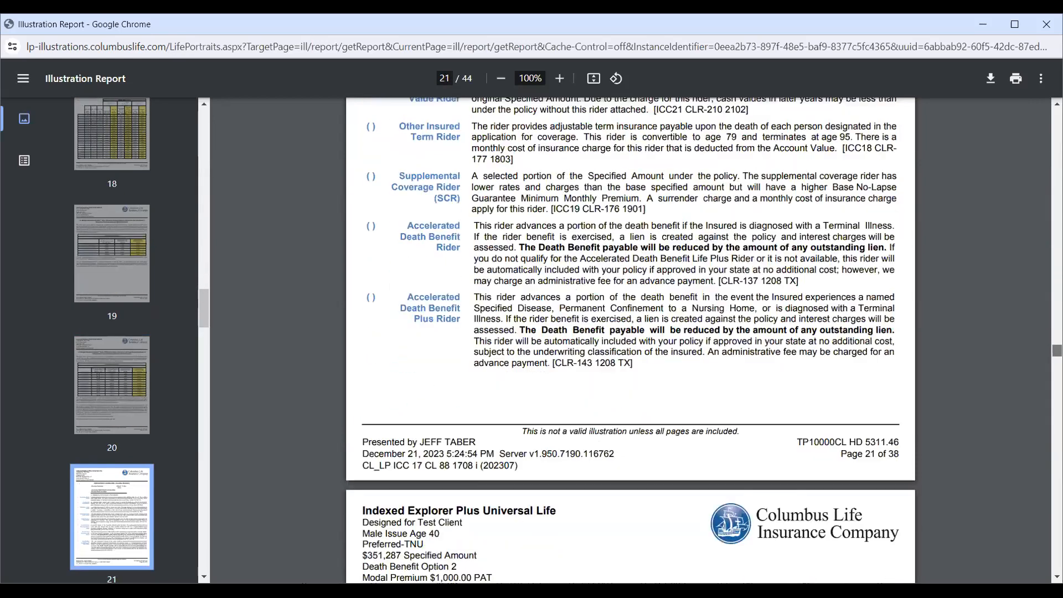
scroll(630, 340, "down", 17)
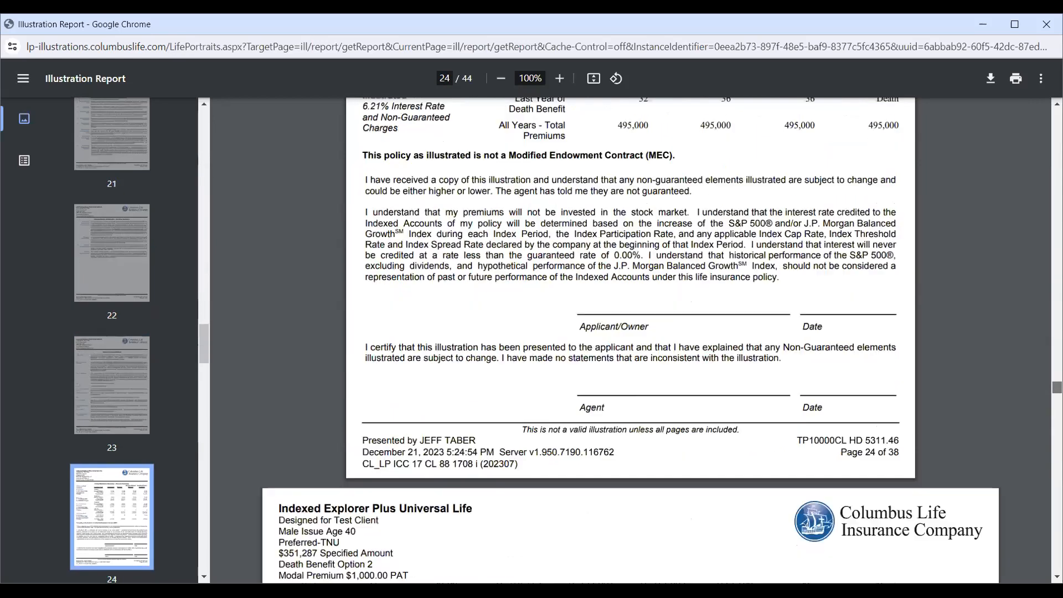
scroll(630, 340, "down", 10)
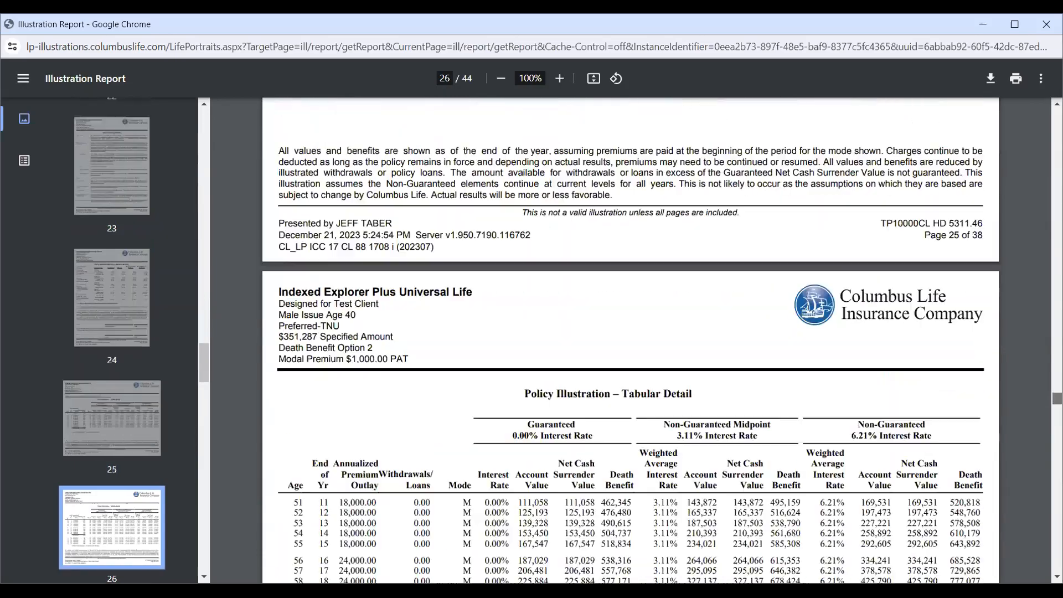
scroll(631, 340, "down", 12)
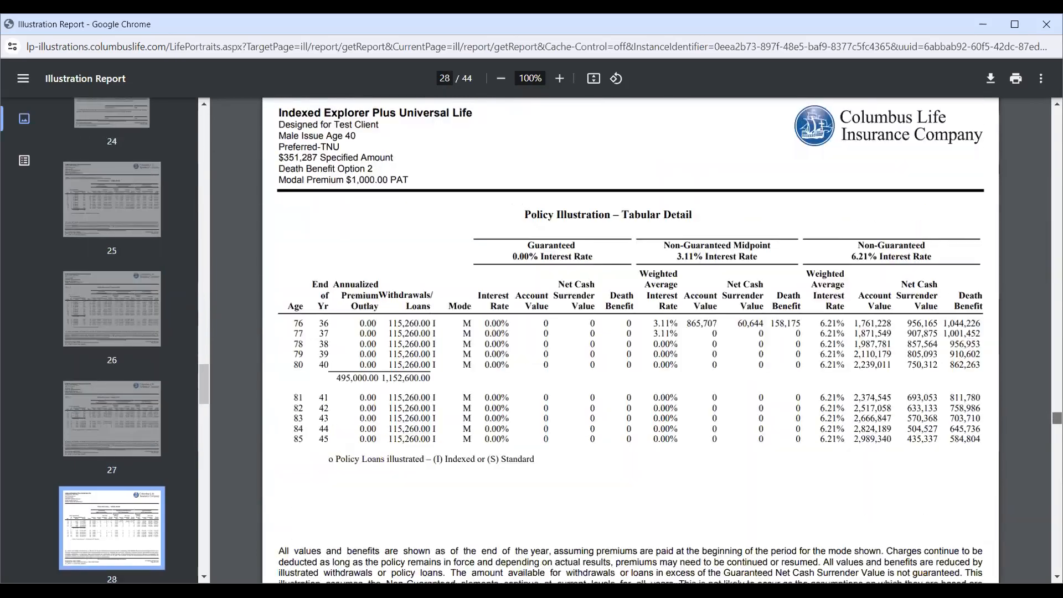
scroll(1045, 456, "down", 18)
scroll(1045, 455, "down", 20)
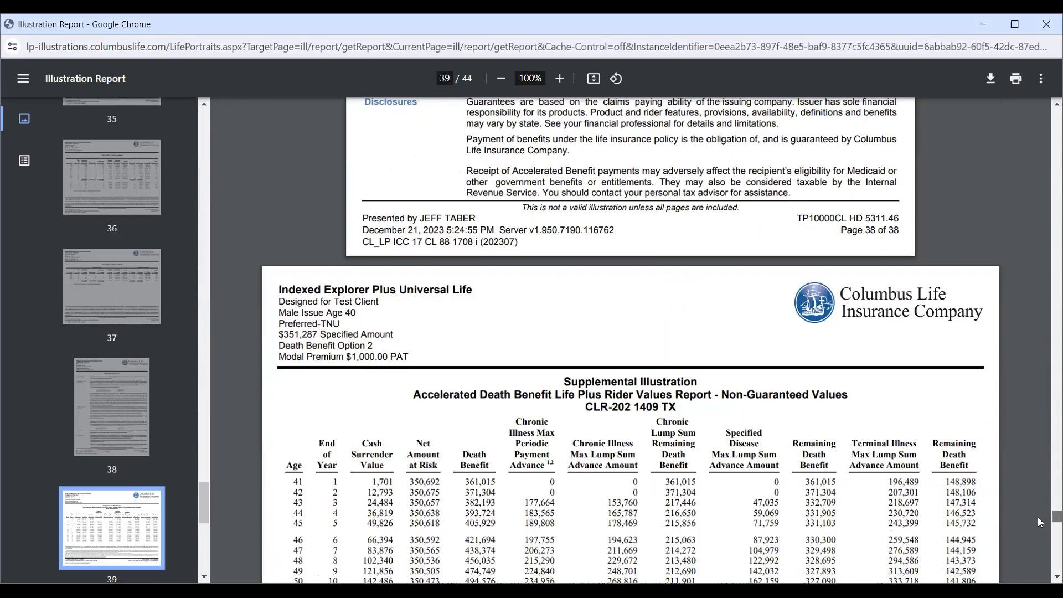
- Examine the chronic, specified disease and terminal illness advance amounts through age 85 and return to the report's first page
scroll(1038, 534, "down", 5)
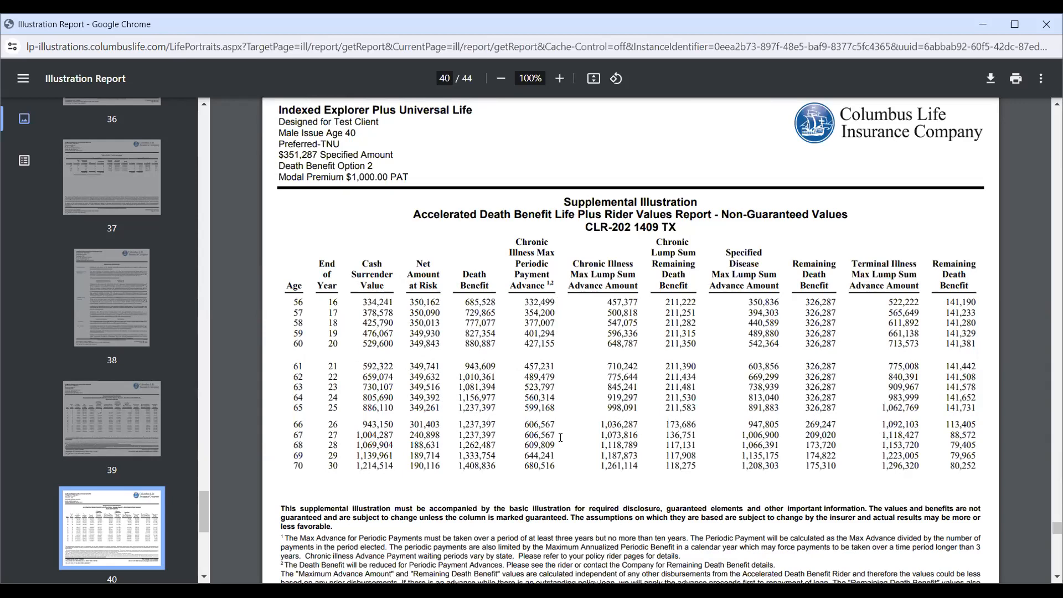
scroll(627, 433, "down", 6)
scroll(627, 432, "down", 4)
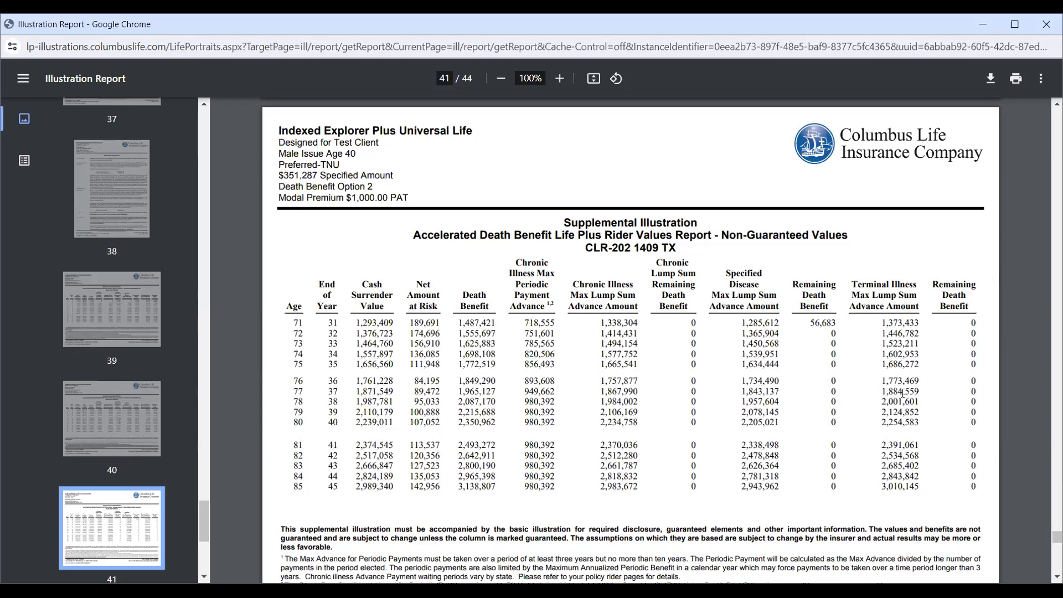
scroll(663, 431, "up", 6)
scroll(663, 430, "down", 4)
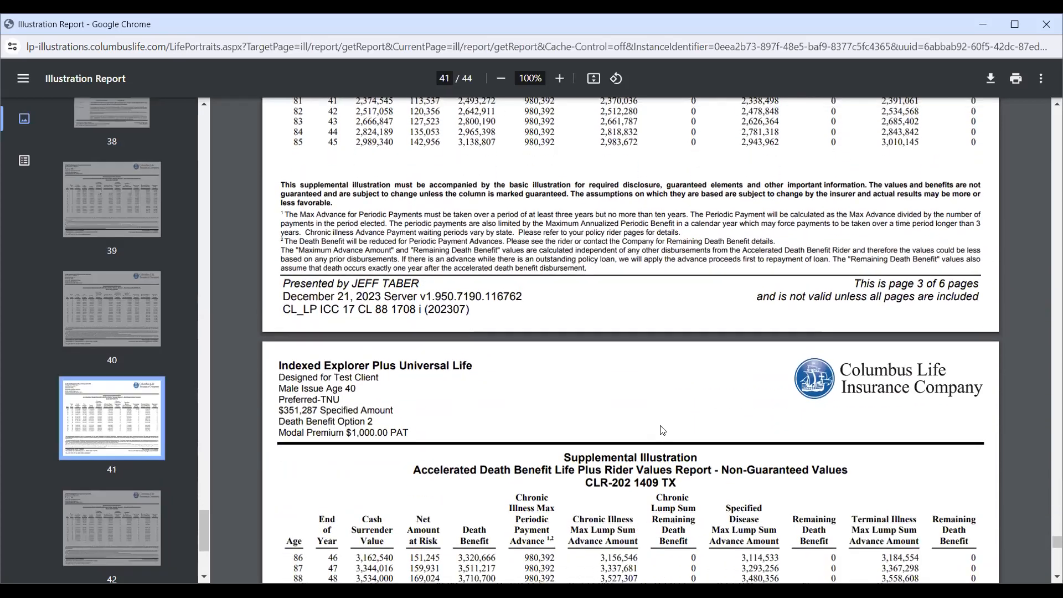
scroll(663, 431, "up", 2)
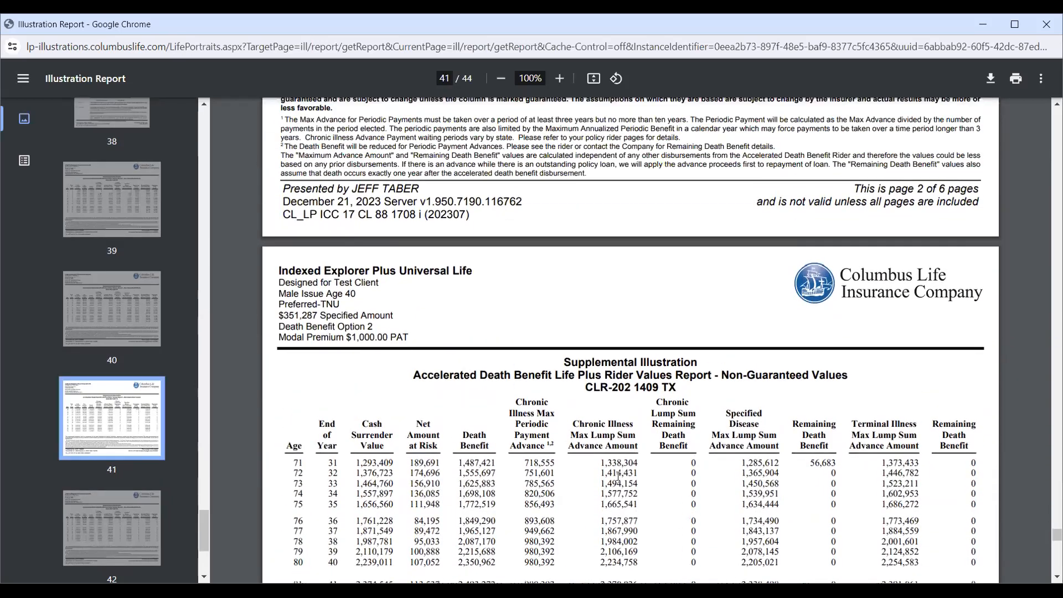
scroll(611, 484, "down", 2)
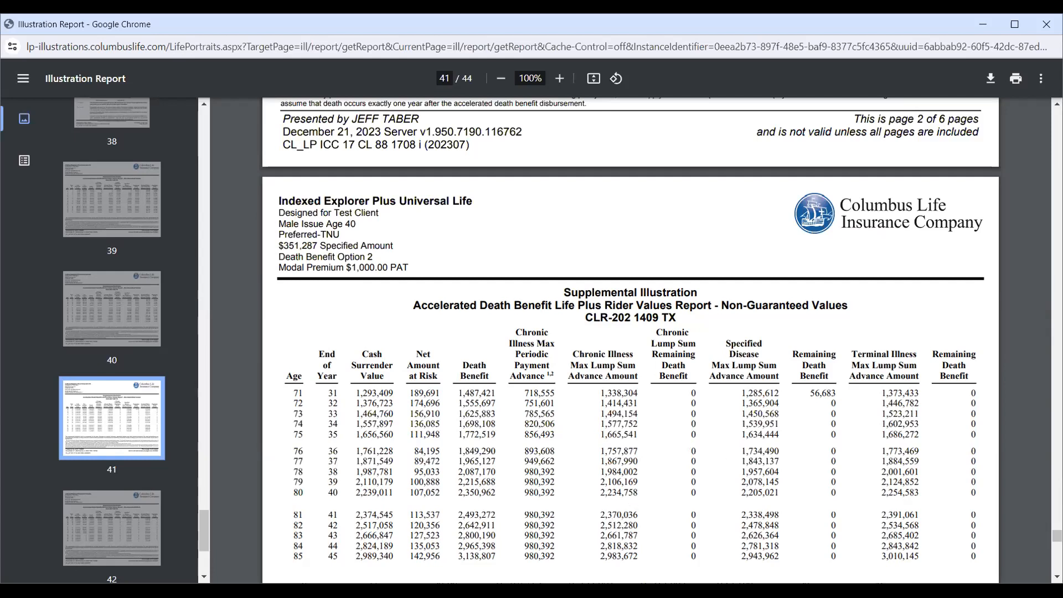
left_click_drag(1057, 536, 1009, 128)
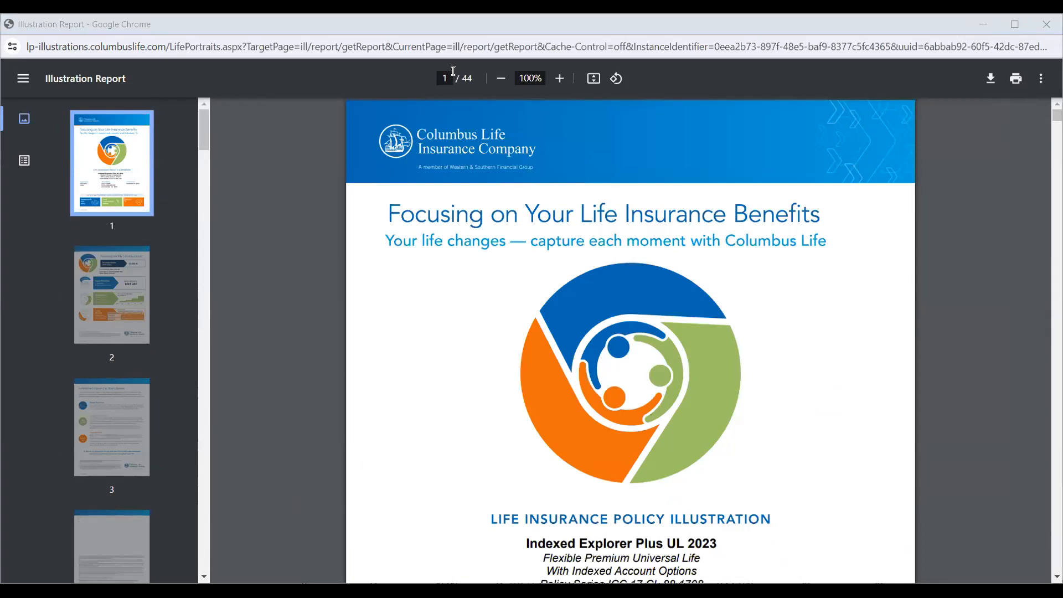
- Return to the Life Portraits home page and create a new client with first name Test2 and last name Client
left_click(130, 172)
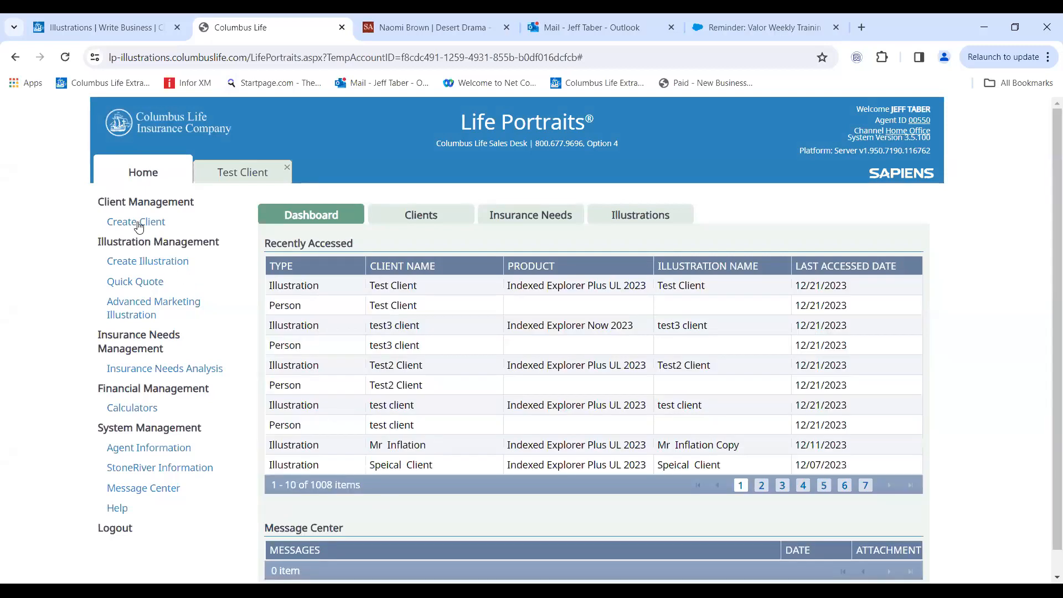
left_click(138, 224)
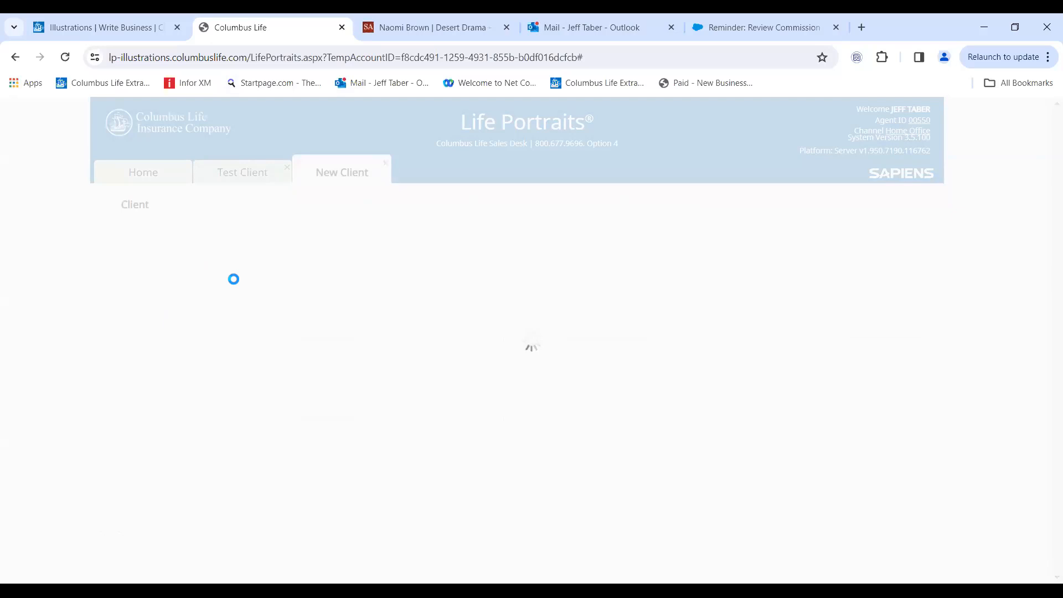
left_click(294, 257)
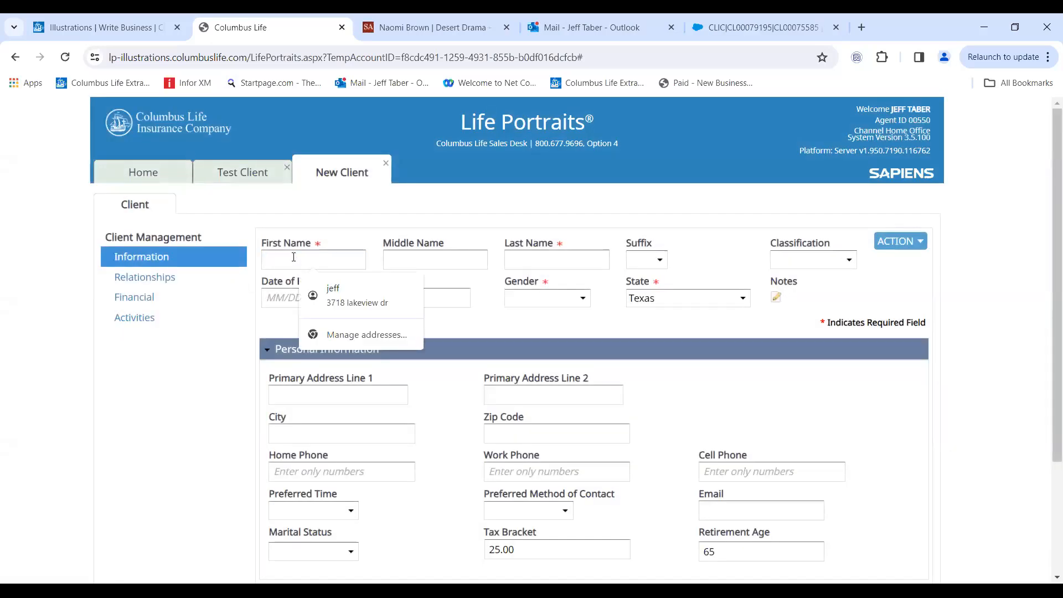
type("Trest")
key("BackSpace")
key("BackSpace")
type("t2")
key("Tab")
type("Cl")
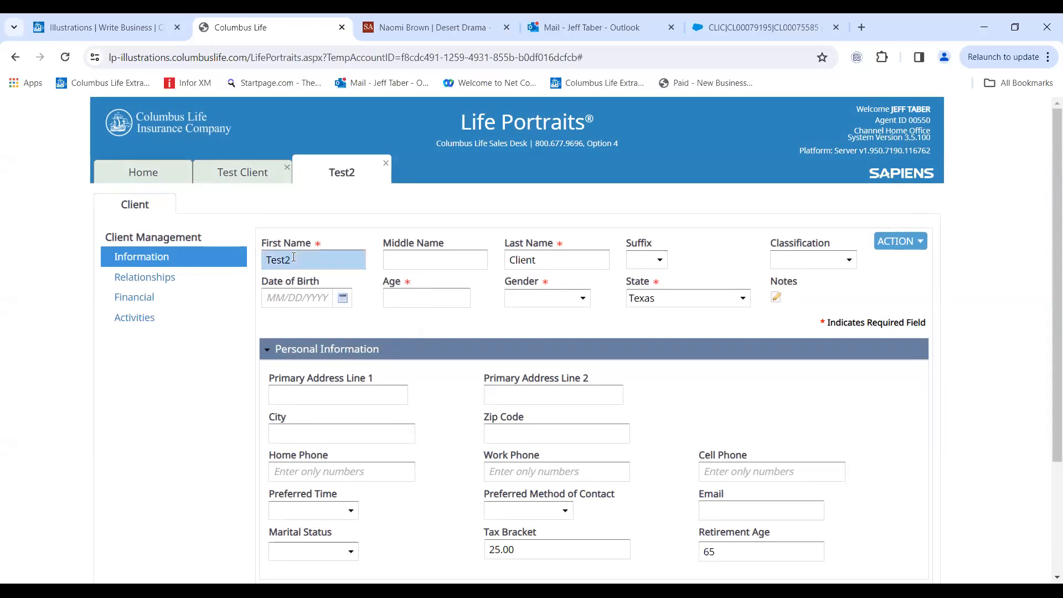
- Set the new client's age to 40 and gender to Male
left_click(407, 306)
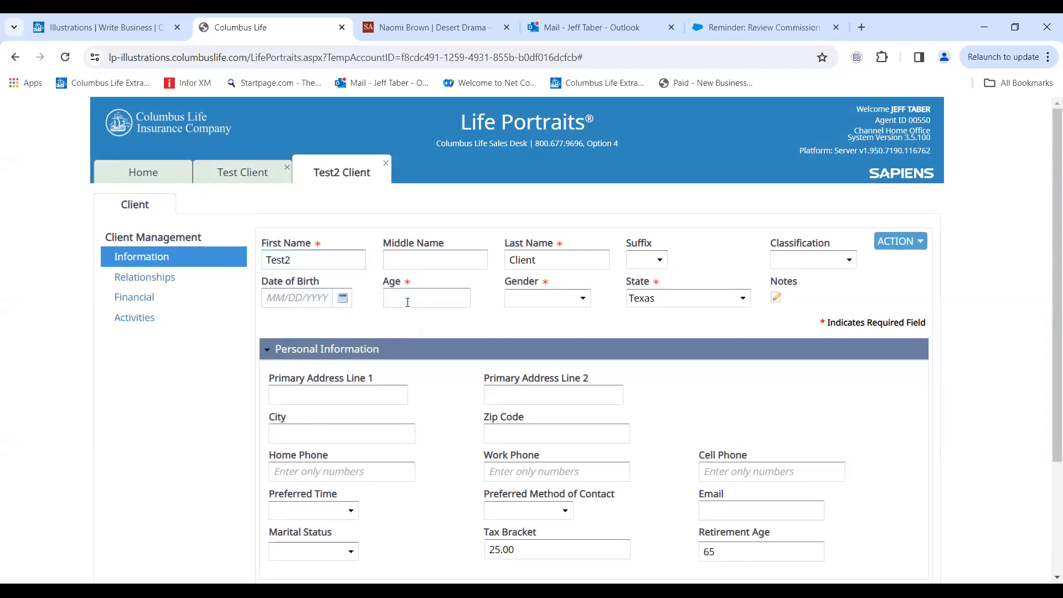
type("40")
left_click(557, 302)
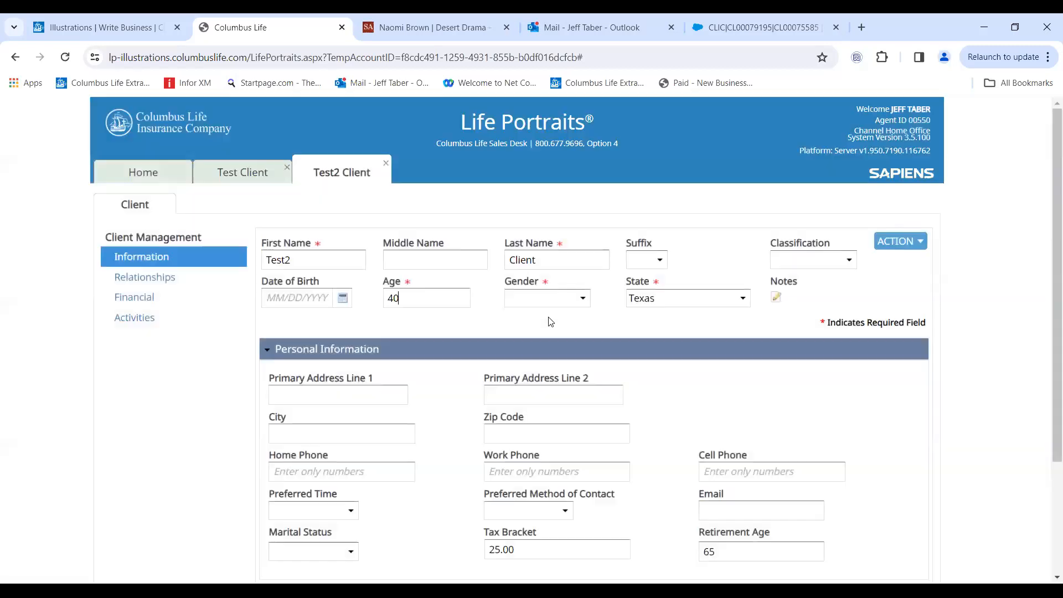
left_click(550, 298)
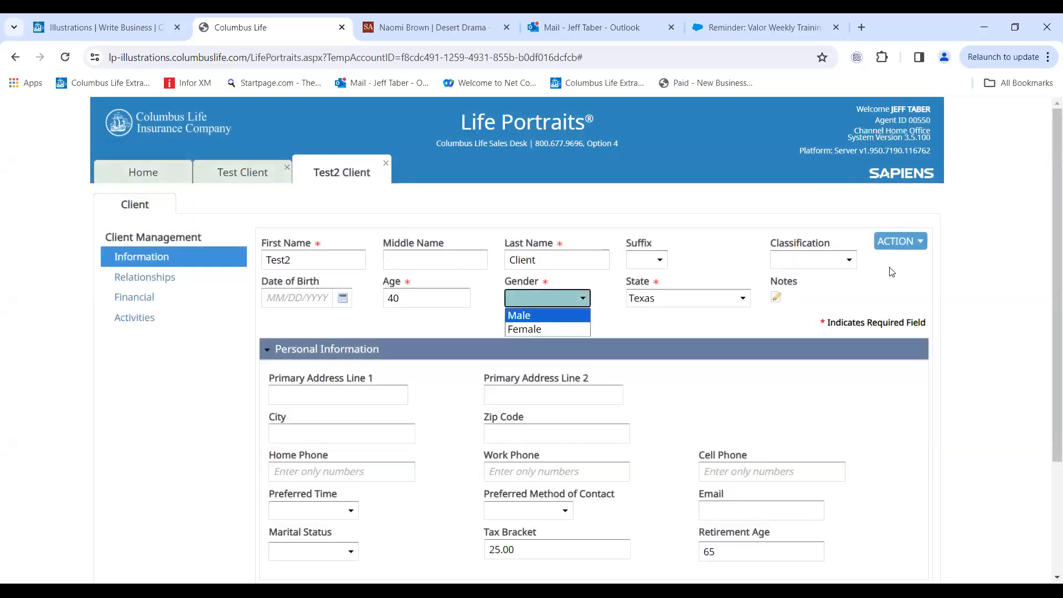
- Create a new illustration for this client with the product Indexed Explorer Plus UL 2023
left_click(908, 242)
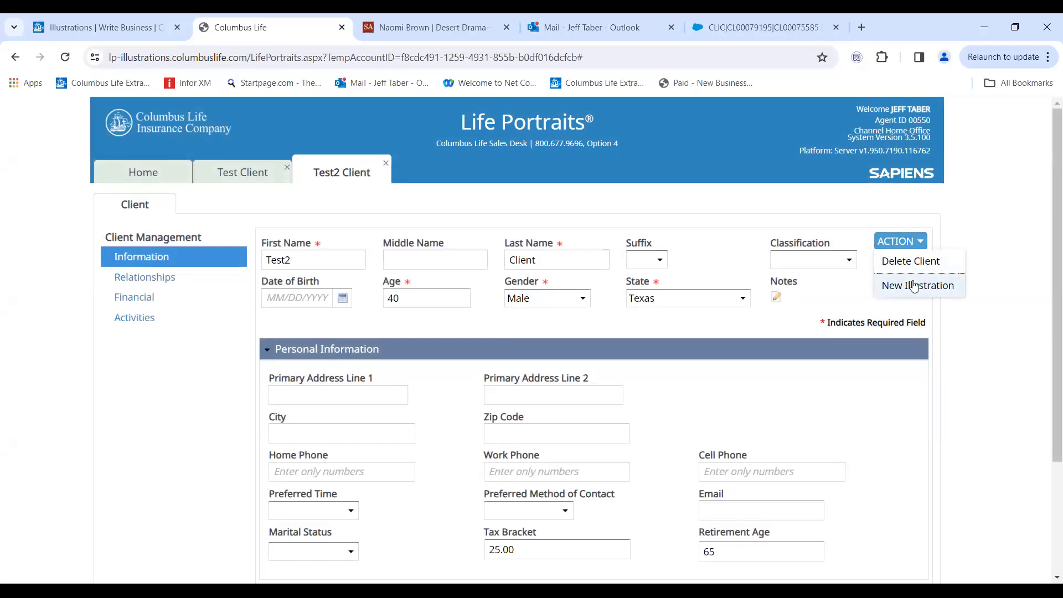
left_click(915, 286)
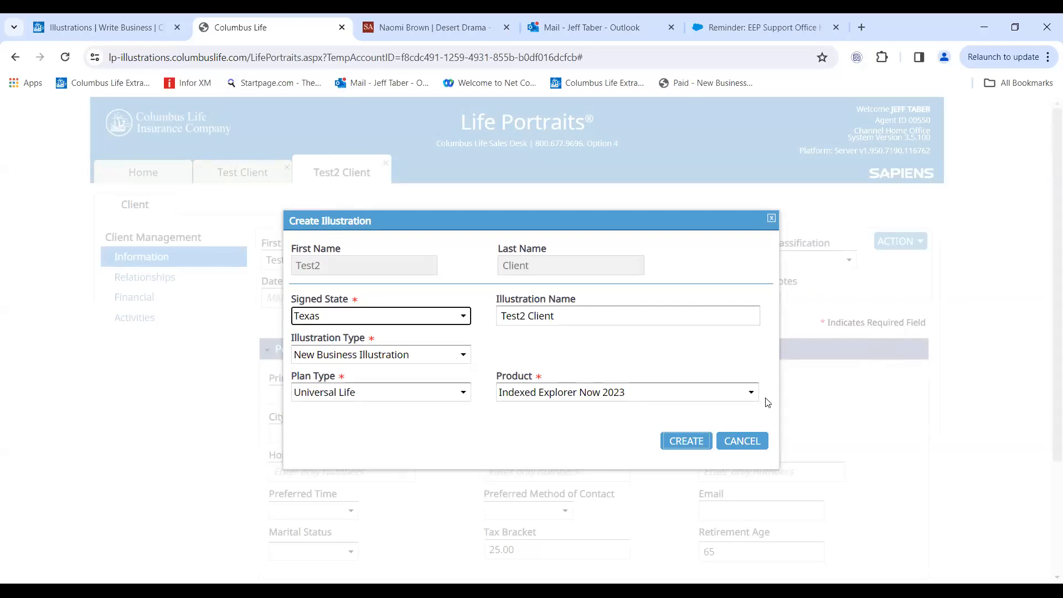
left_click(748, 391)
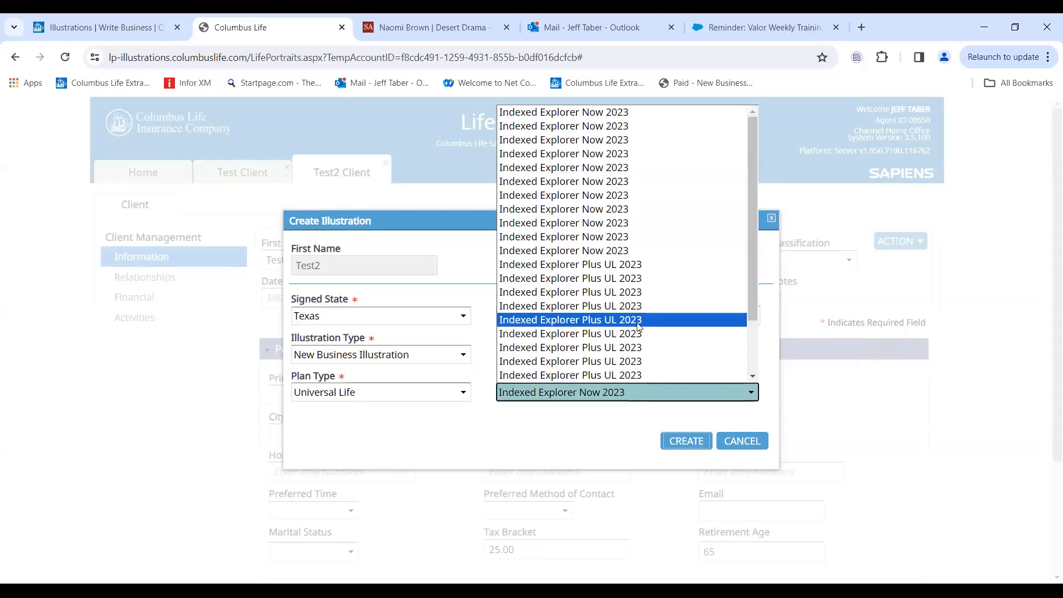
left_click(639, 325)
left_click(686, 441)
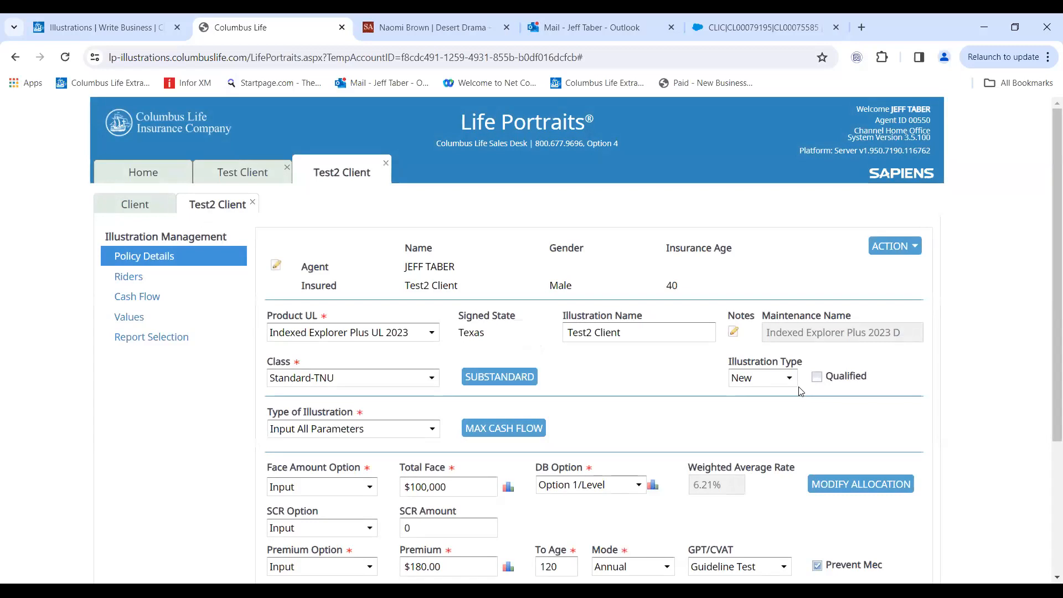
- Set the policy class to Preferred-TNU and the face amount option to Minimum
left_click(438, 377)
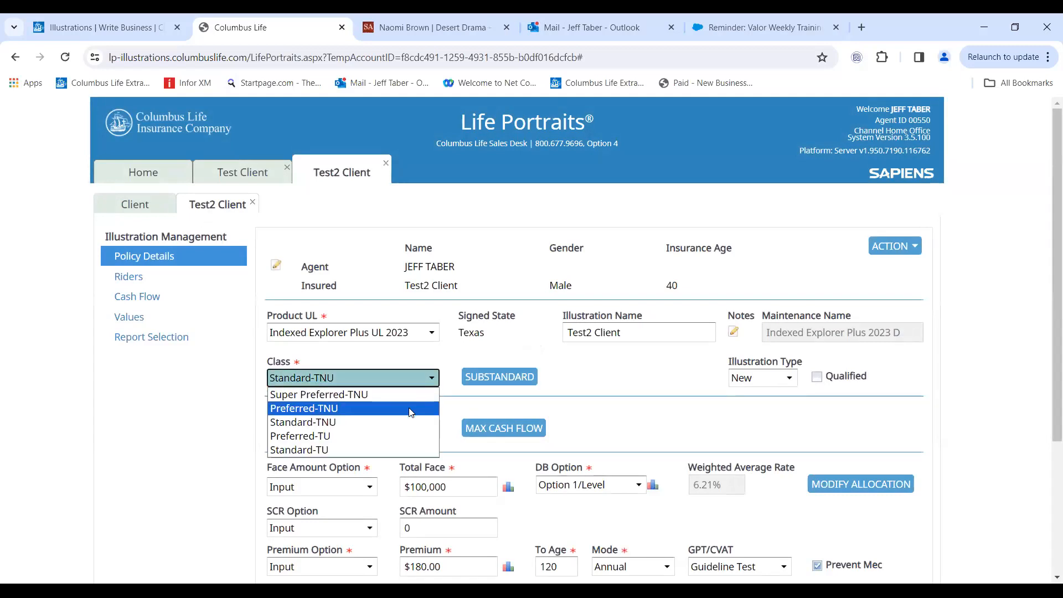
left_click(412, 413)
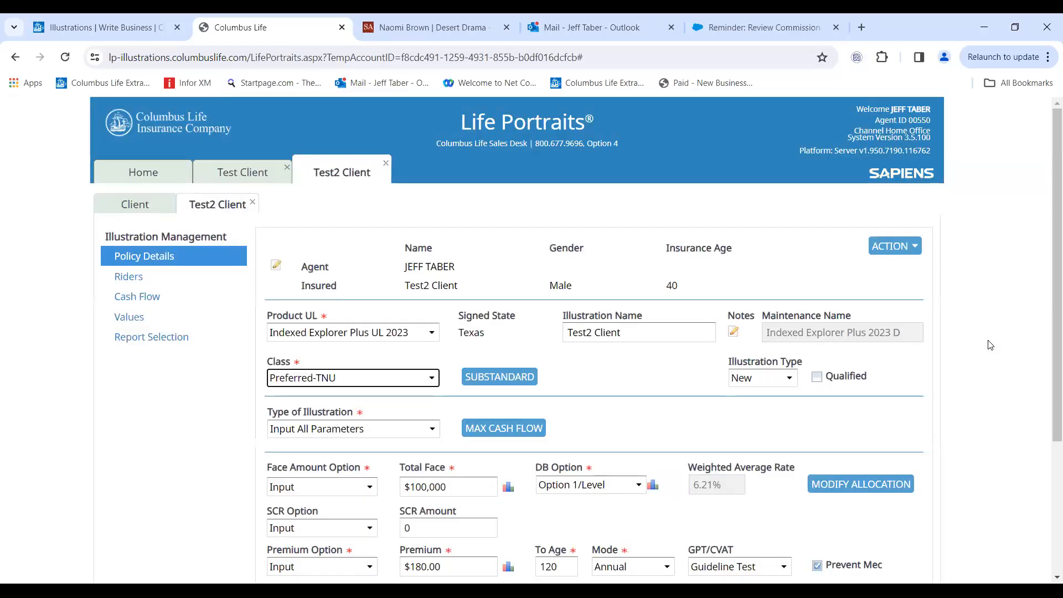
scroll(1008, 342, "down", 4)
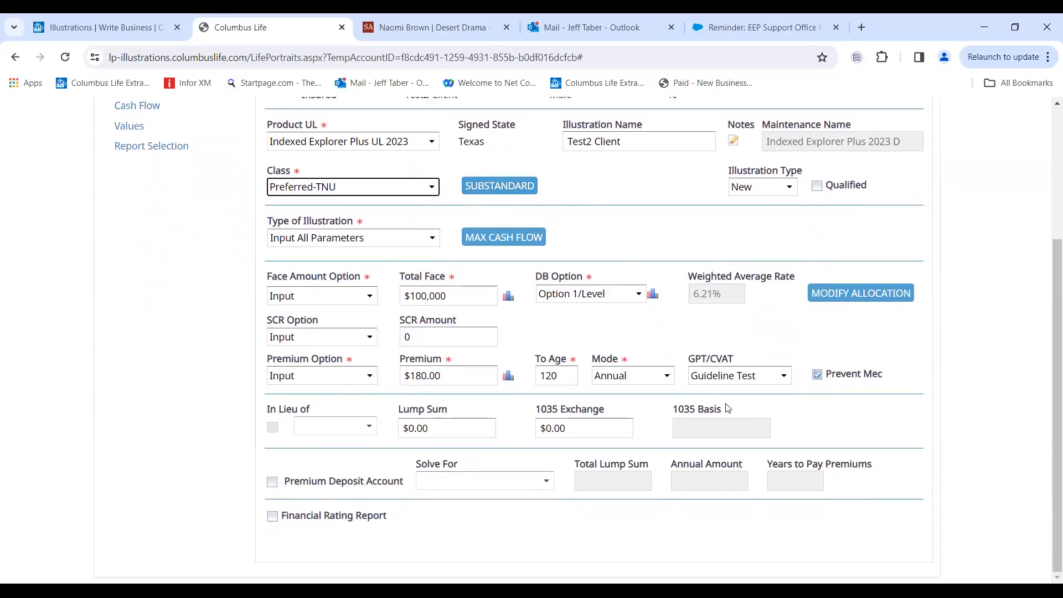
left_click(370, 302)
left_click(356, 328)
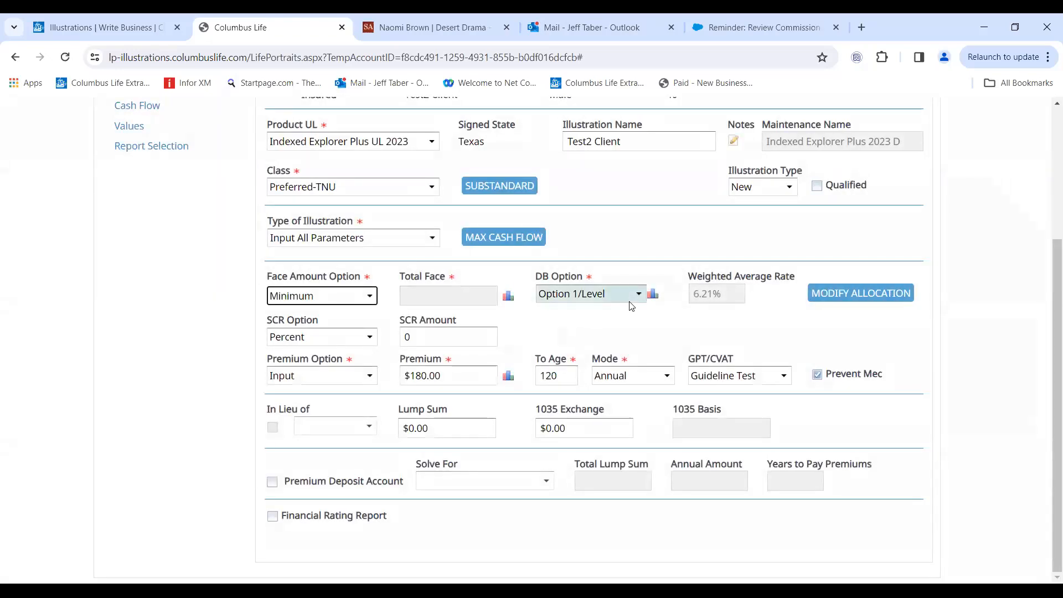
- Set the death benefit to Option 2/Increasing from age 40 to age 41 and accept the death benefit schedule
left_click(641, 299)
left_click(587, 324)
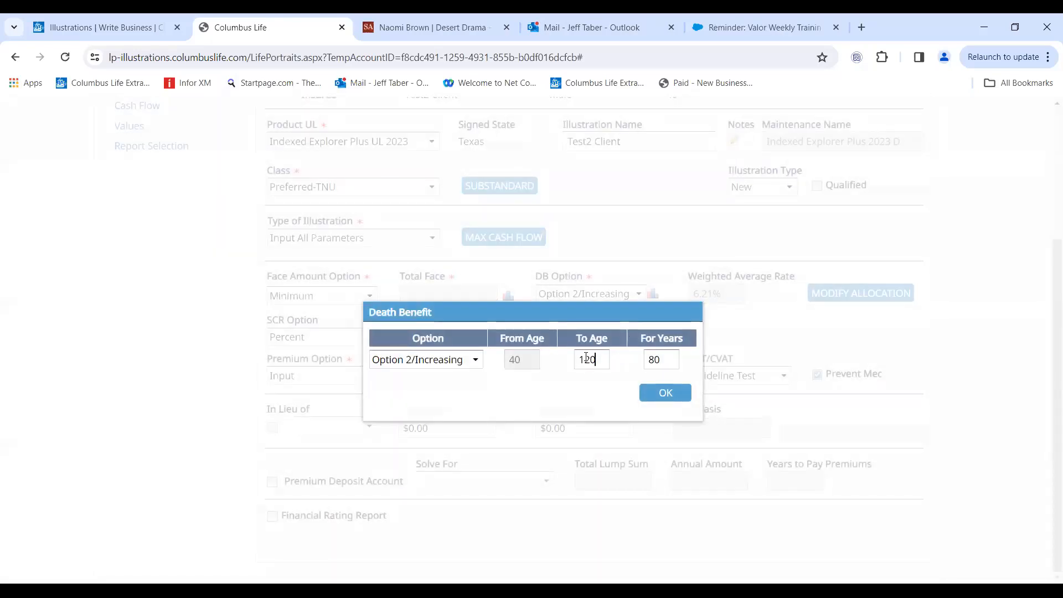
key("BackSpace")
key("BackSpace")
type("41")
key("BackSpace")
key("BackSpace")
key("BackSpace")
type("41")
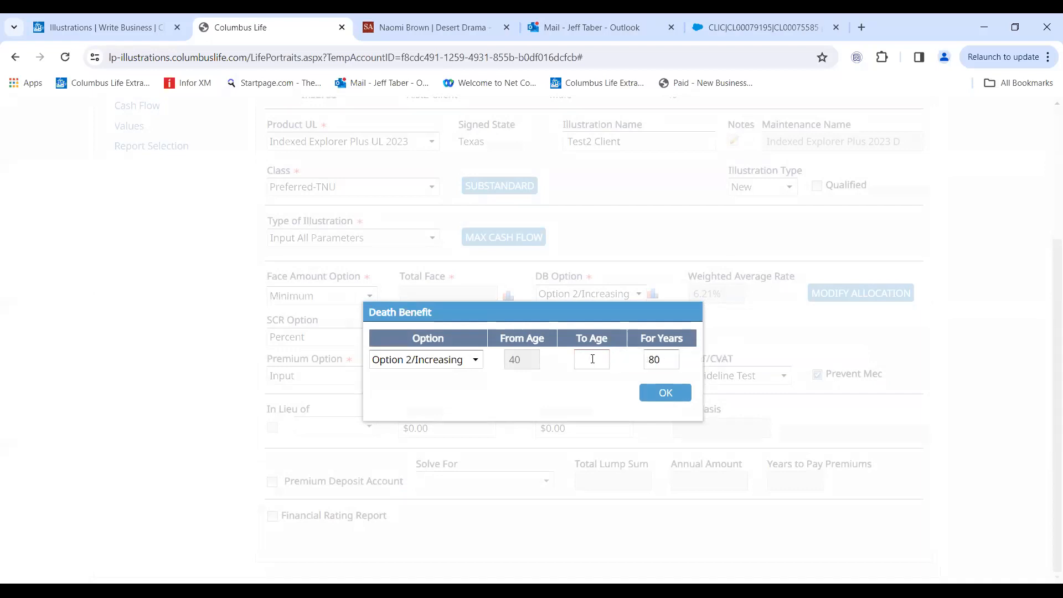
key("Tab")
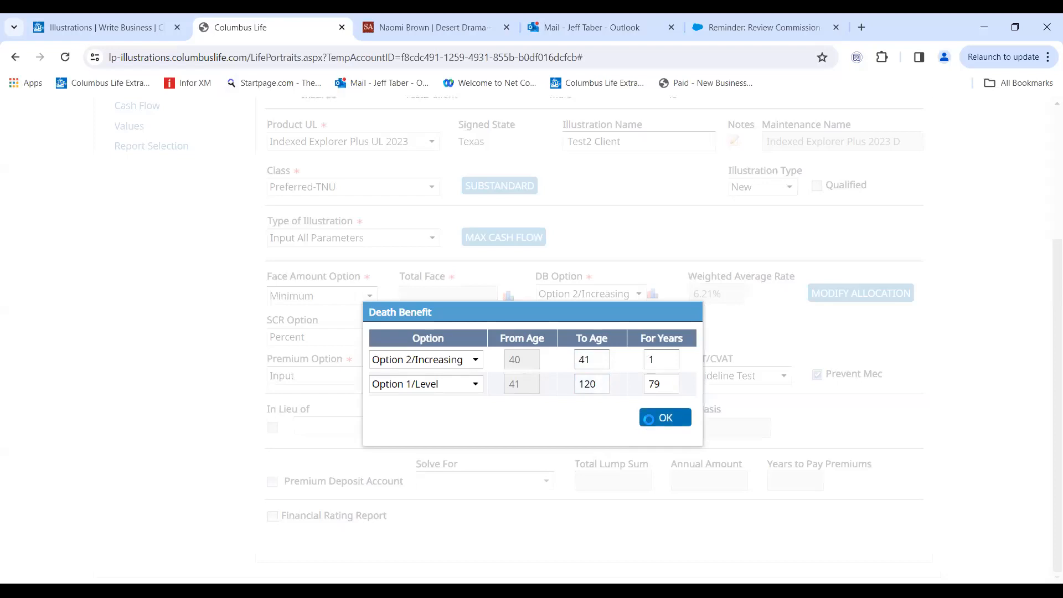
left_click(649, 423)
- Enter a $300,000 annual premium paid to age 41 and calculate the illustration's values
left_click_drag(466, 383, 406, 375)
type("50000")
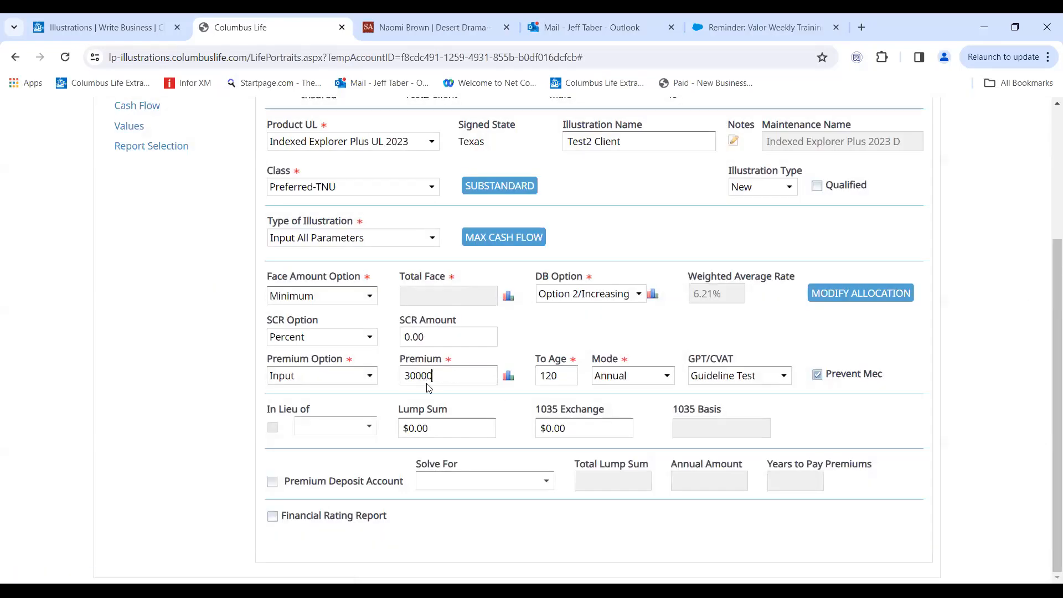
type("0")
left_click_drag(563, 381, 537, 379)
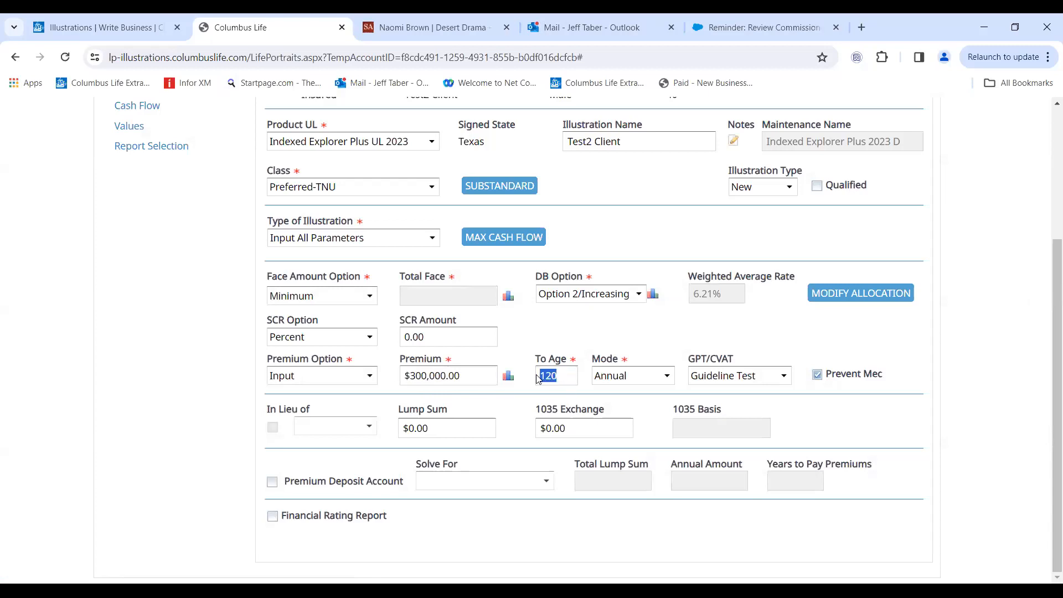
type("41")
left_click(511, 324)
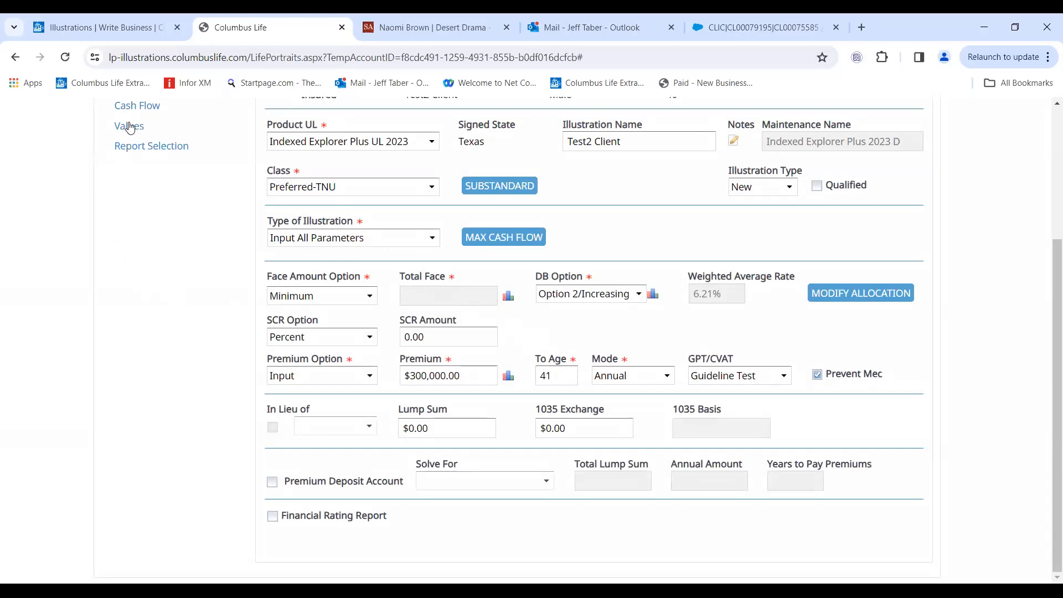
left_click(130, 127)
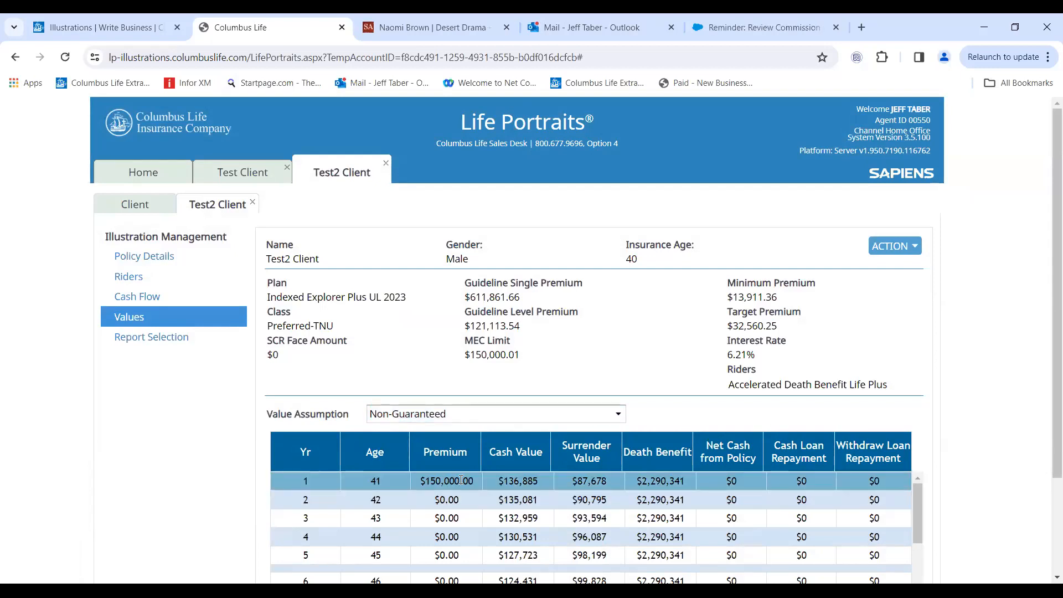
- Examine the yearly premium, cash value, surrender value and death benefit figures through the last illustrated policy year
scroll(461, 481, "down", 7)
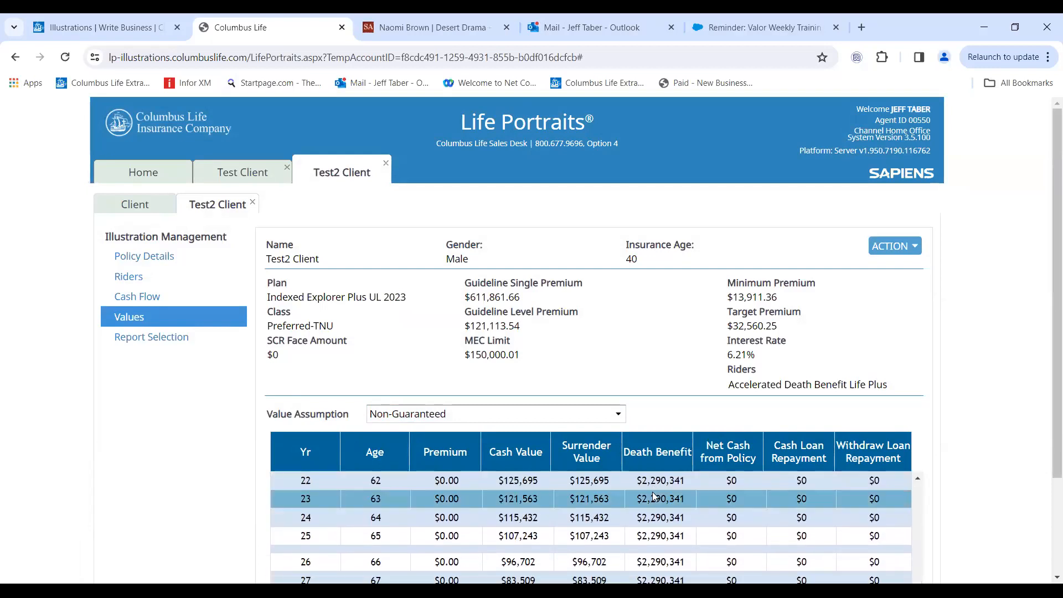
scroll(654, 494, "down", 3)
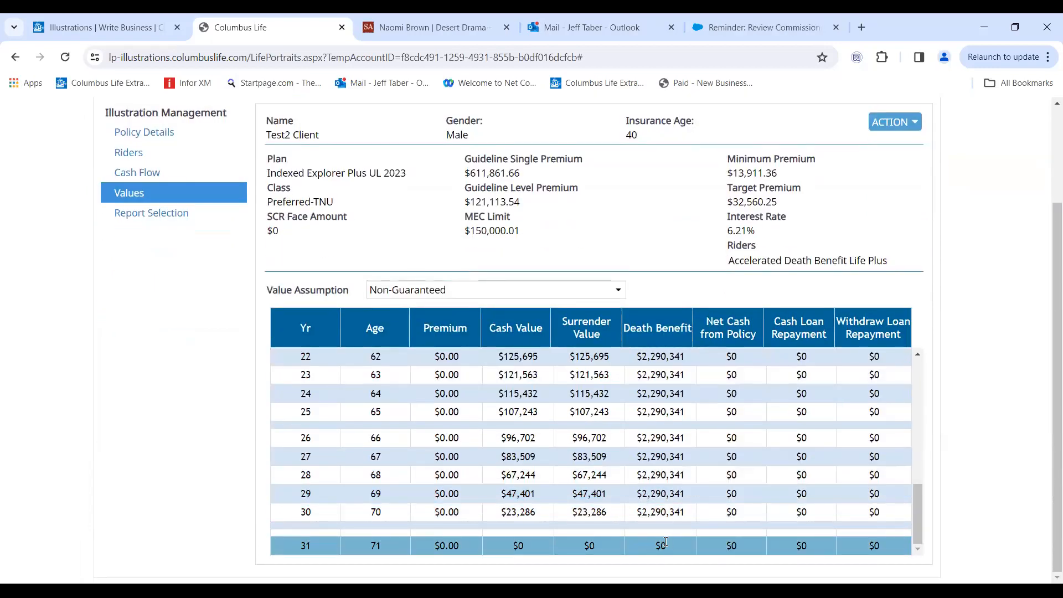
scroll(665, 504, "up", 7)
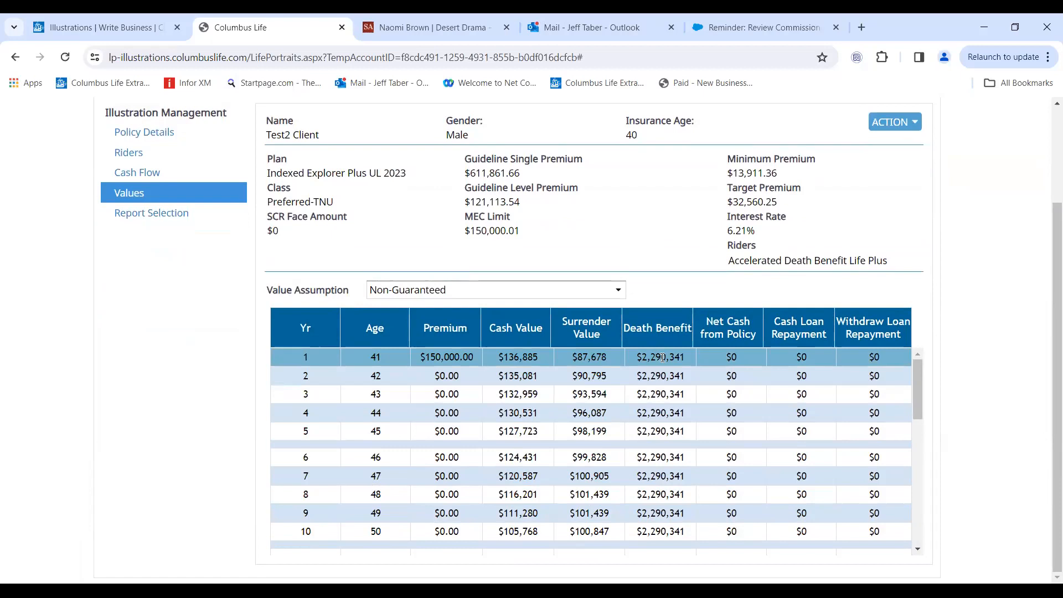
scroll(654, 432, "down", 7)
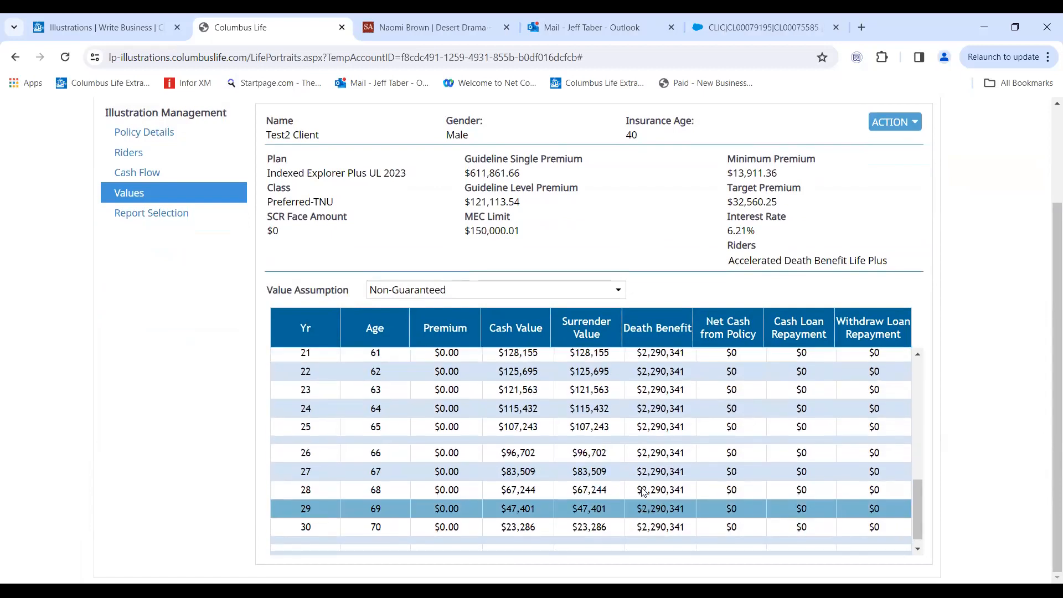
scroll(642, 491, "up", 7)
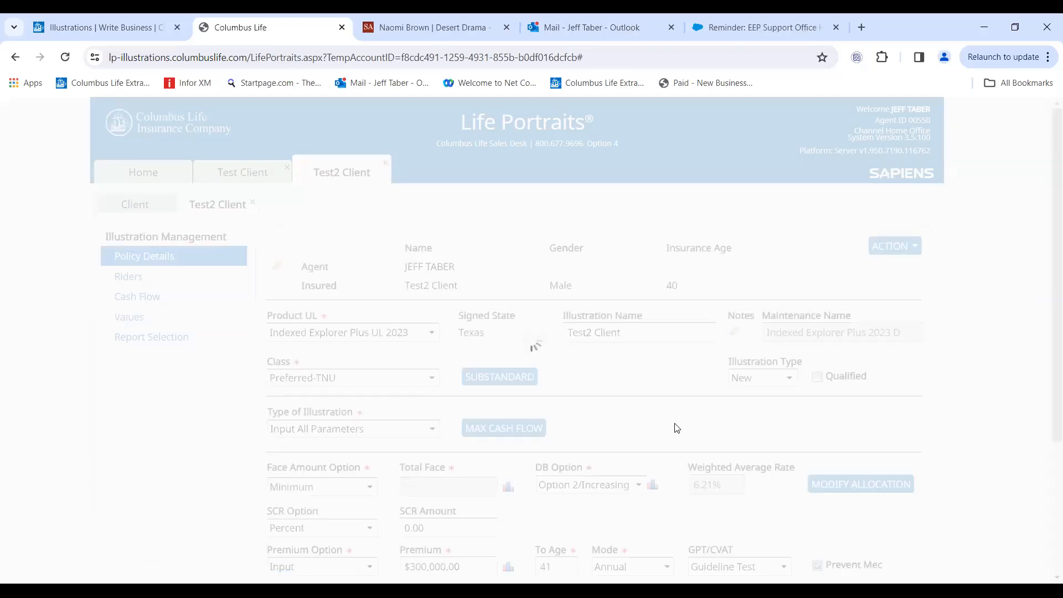
- Set the face amount option to Input with a total face of $4,500,000 and recalculate the illustration's values
scroll(677, 429, "down", 3)
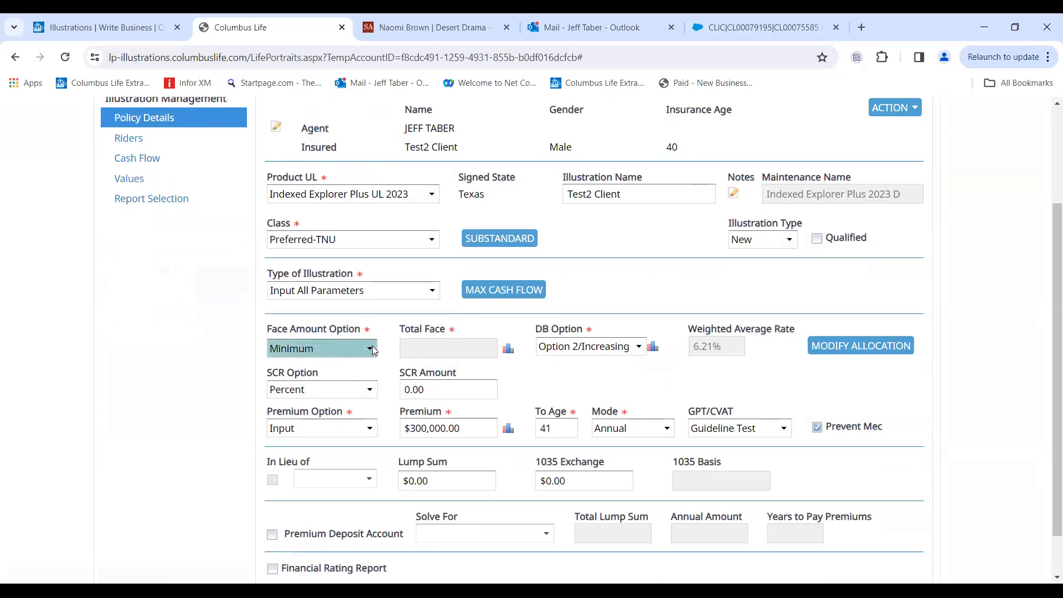
left_click(346, 363)
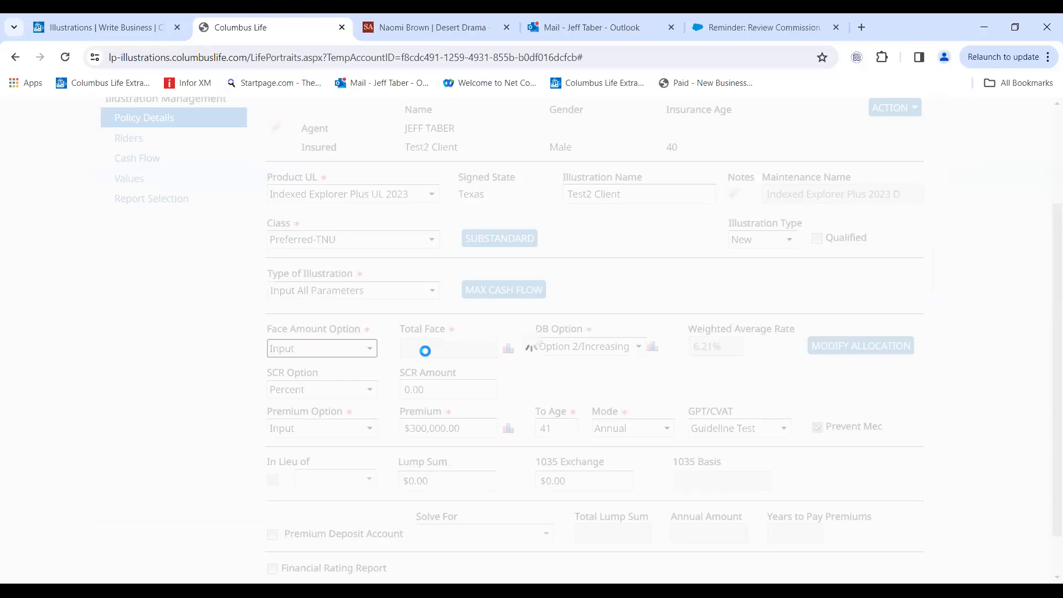
double_click(427, 350)
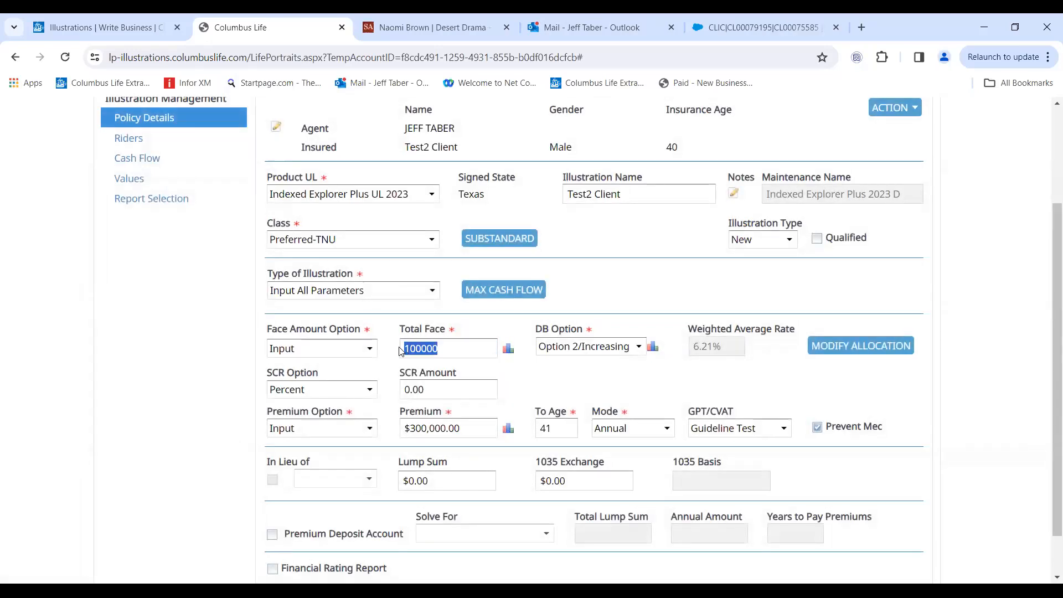
type("450000")
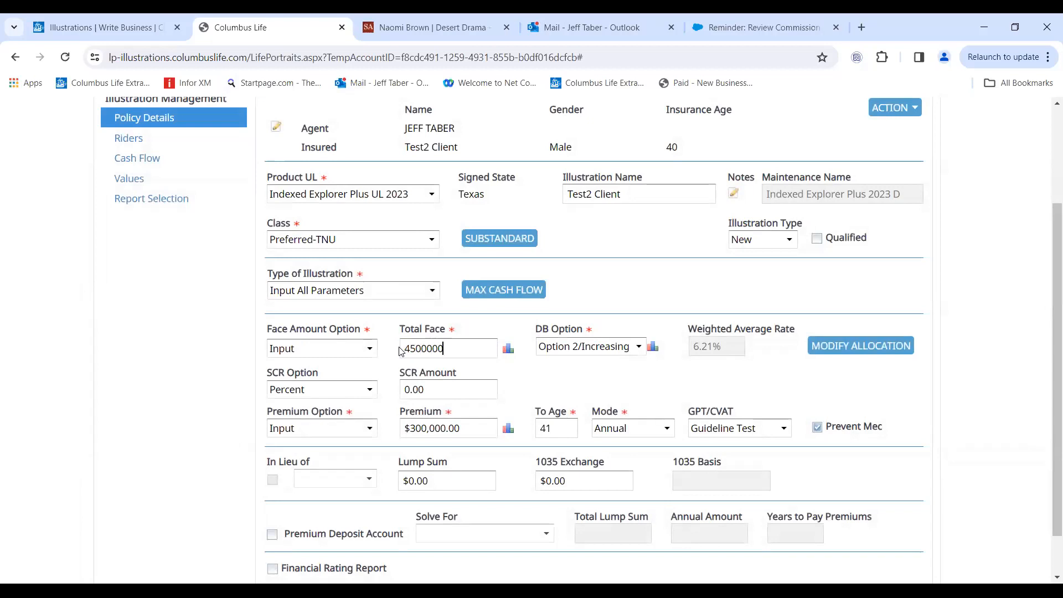
left_click(229, 346)
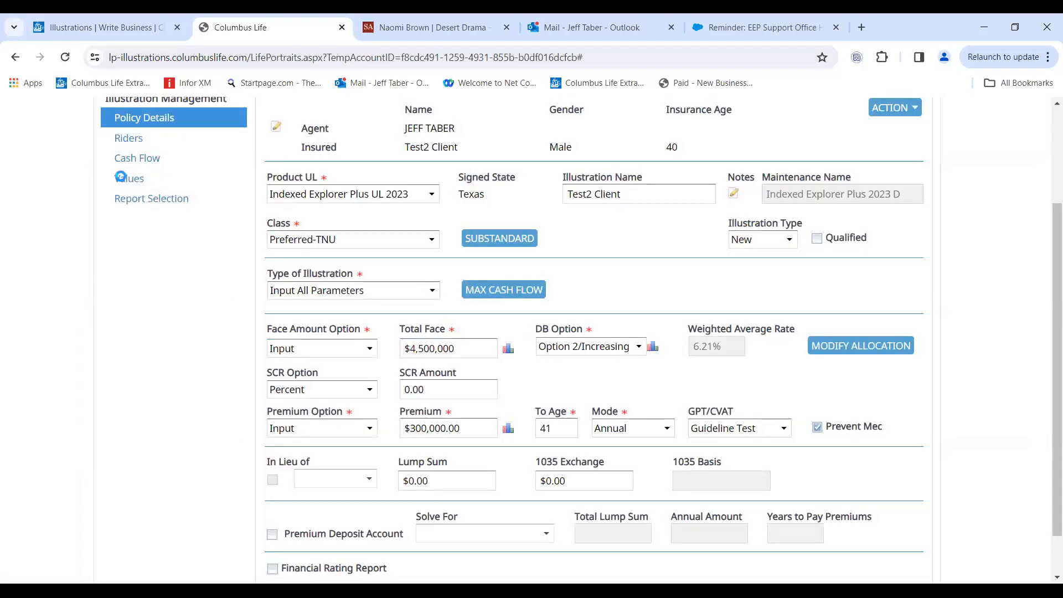
left_click(127, 178)
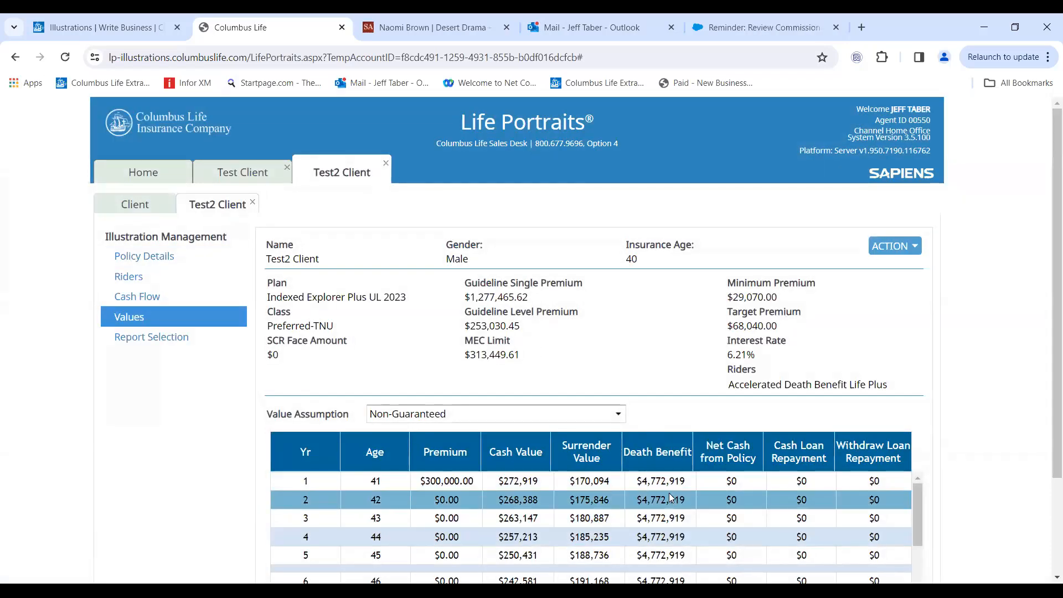
scroll(936, 392, "down", 2)
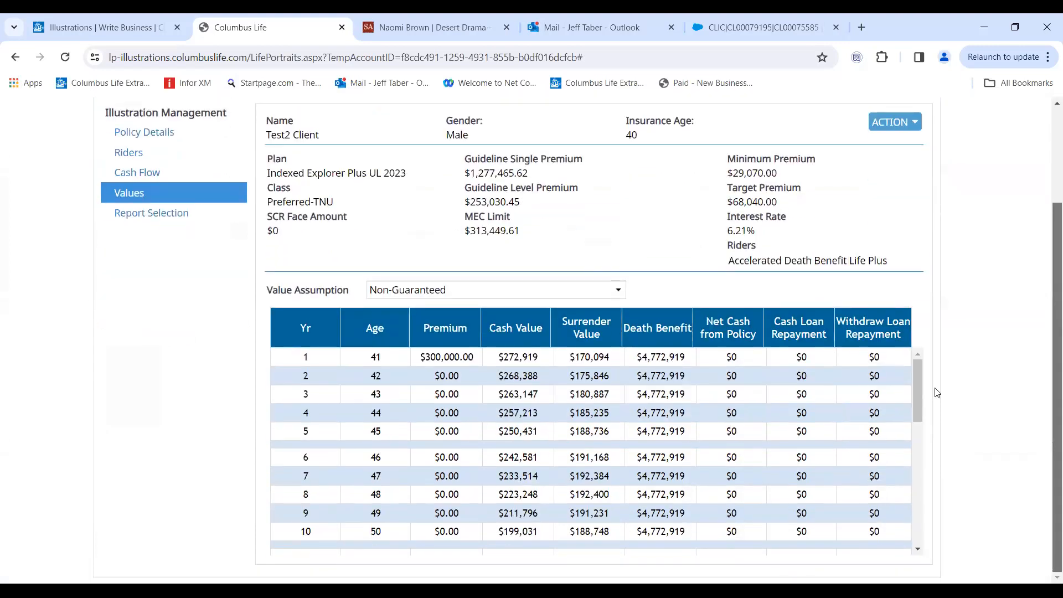
mouse_move(919, 378)
left_mouse_down()
mouse_move(915, 512)
mouse_move(904, 380)
left_mouse_up()
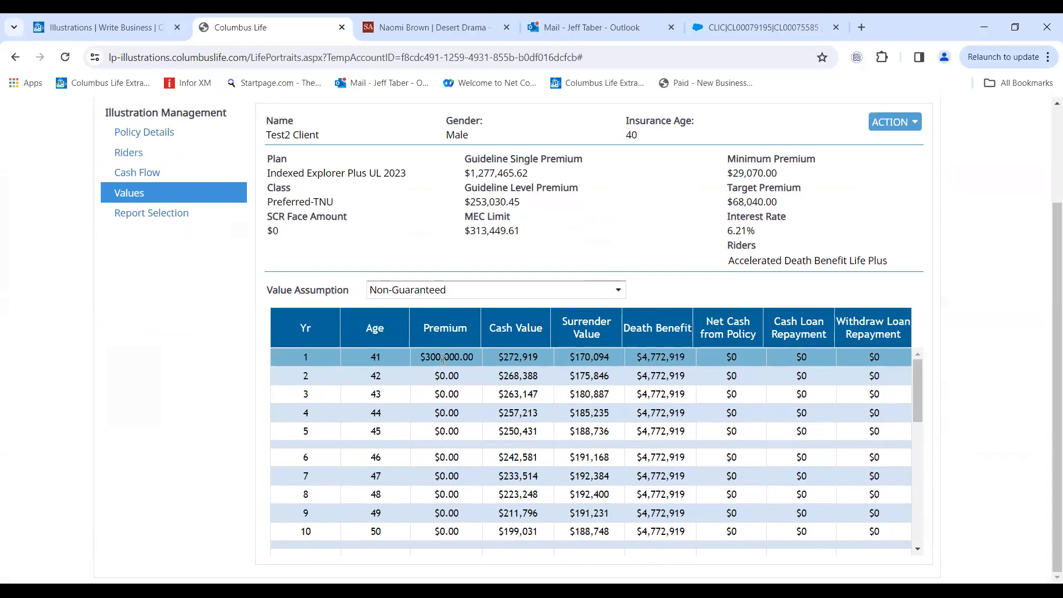
- Set the policy's annual premium to $0 and enable the Premium Deposit Account
left_click(131, 133)
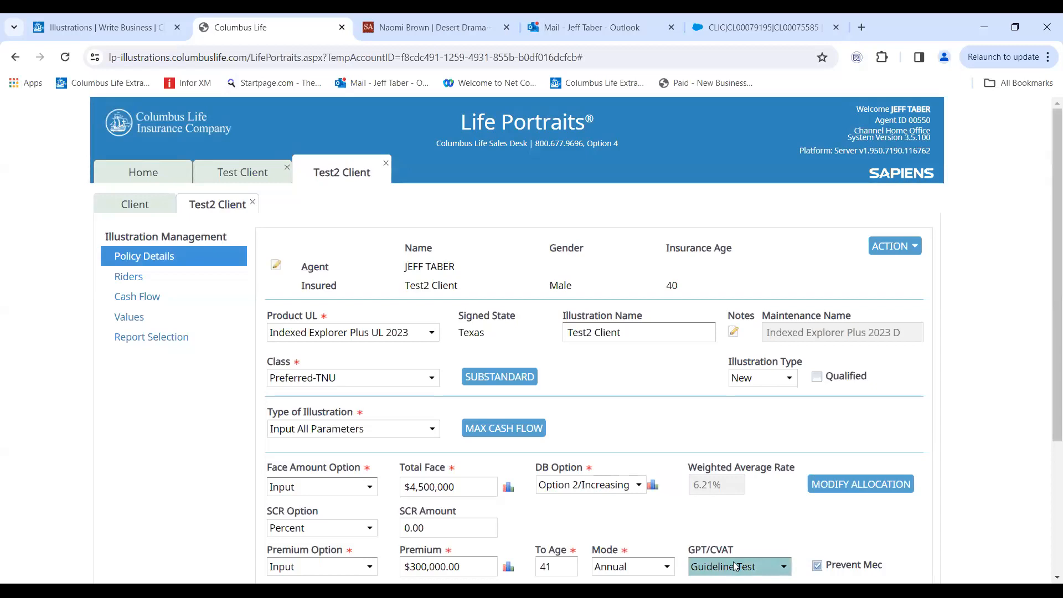
scroll(209, 467, "down", 1)
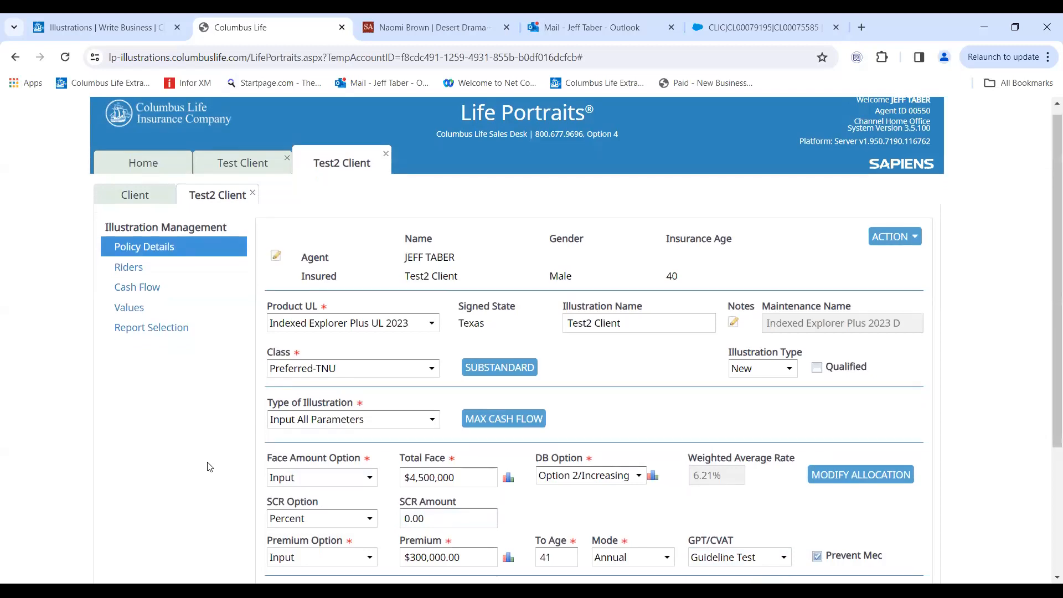
scroll(209, 467, "down", 3)
left_click_drag(457, 375, 379, 375)
type("0")
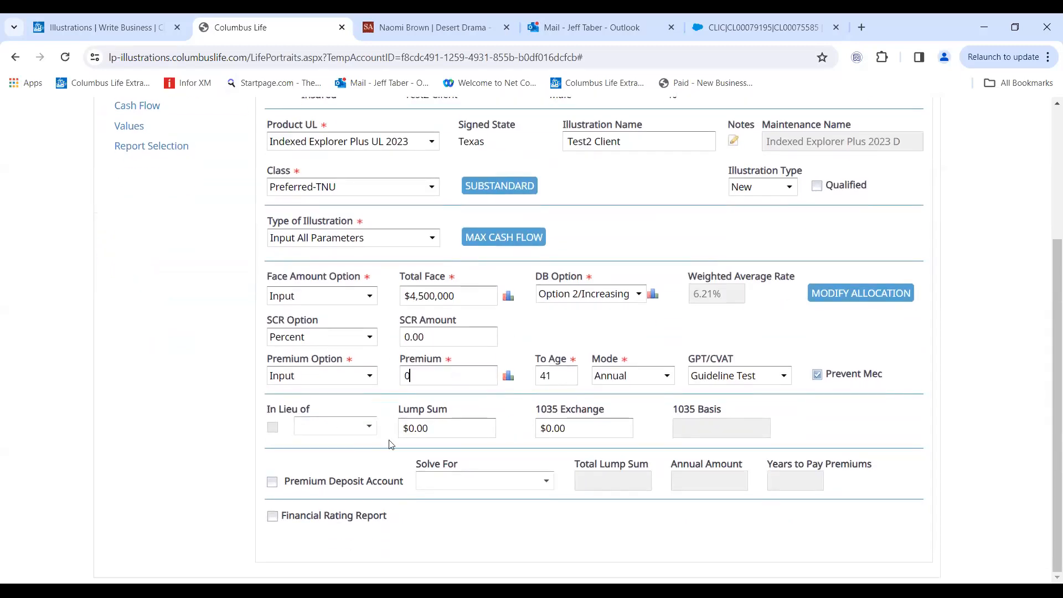
left_click(272, 482)
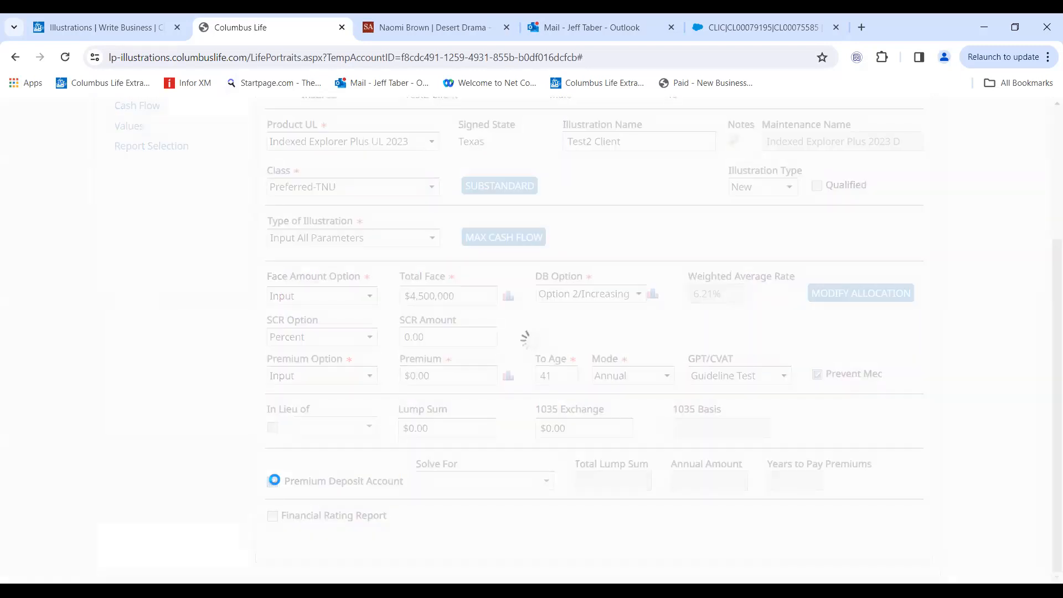
- Set the Premium Deposit Account's total lump sum to $300,000 with 4 years to pay premiums
left_click(615, 482)
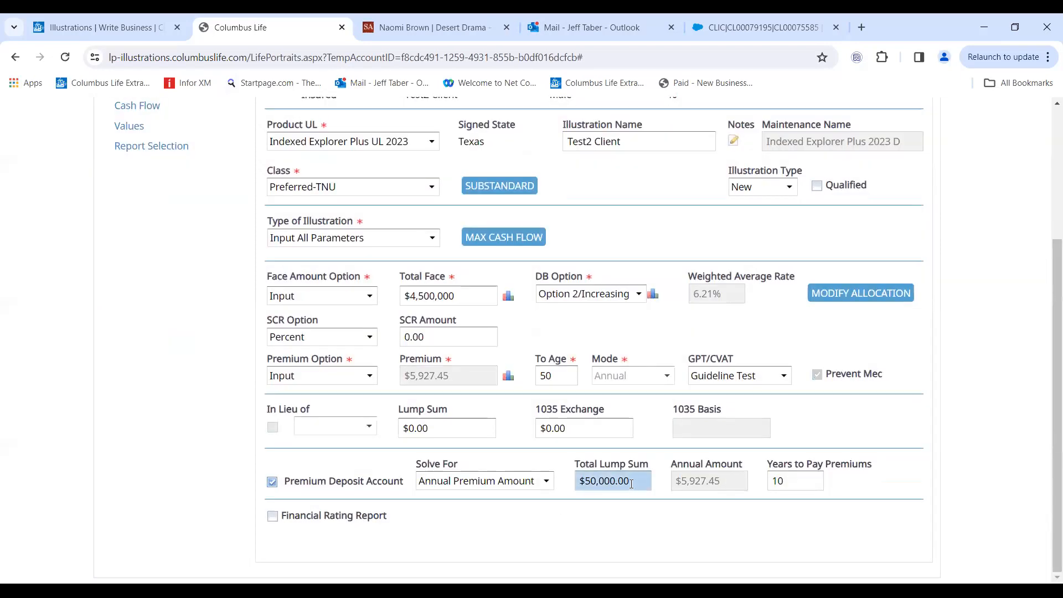
type("30000")
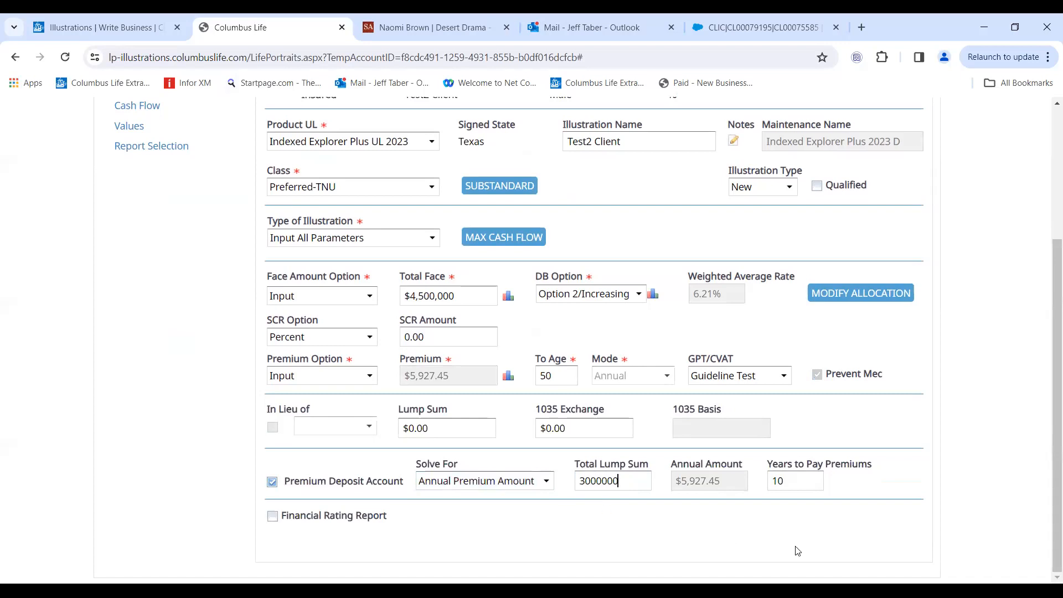
left_click(784, 527)
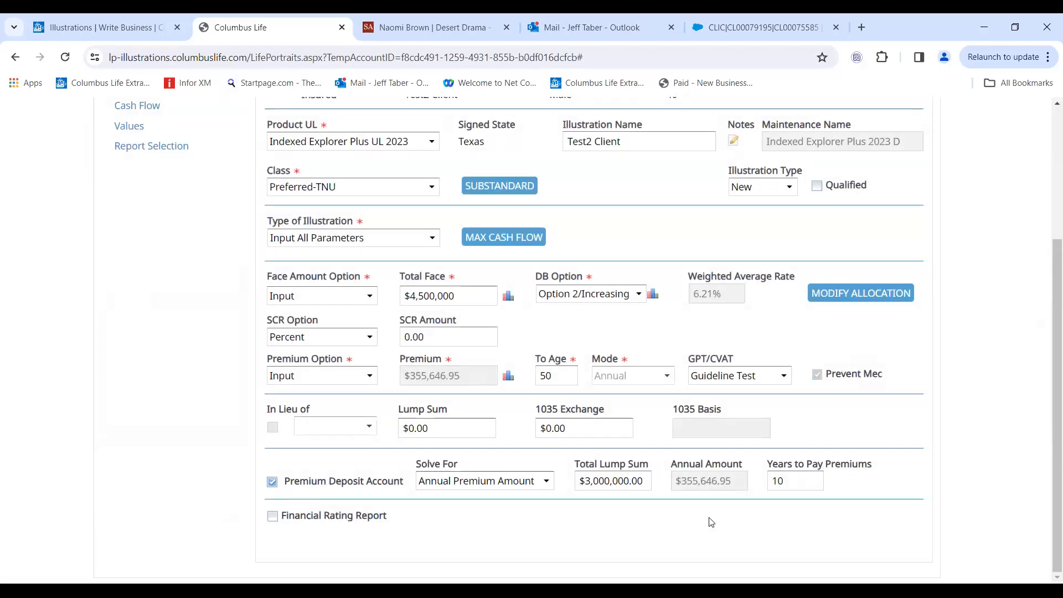
left_click(651, 481)
key("BackSpace")
type("300000")
left_click(636, 519)
double_click(789, 481)
double_click(788, 481)
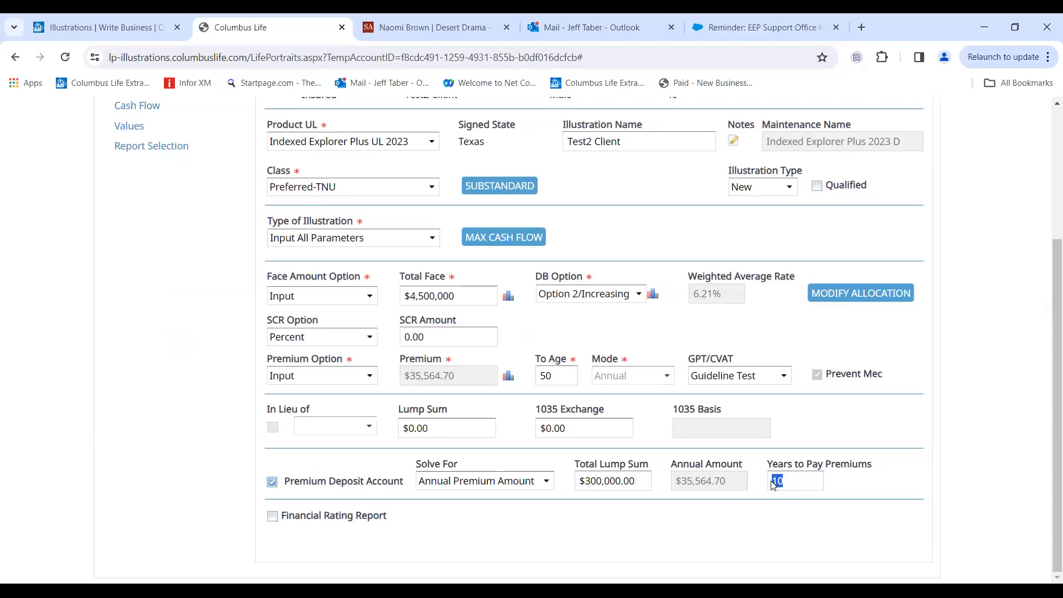
type("4")
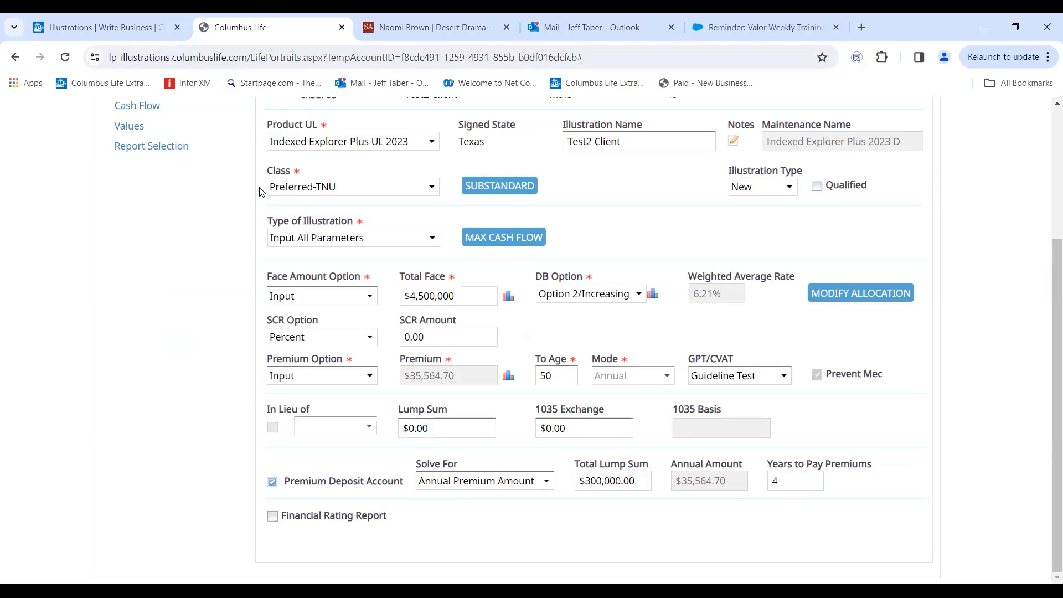
left_click(185, 255)
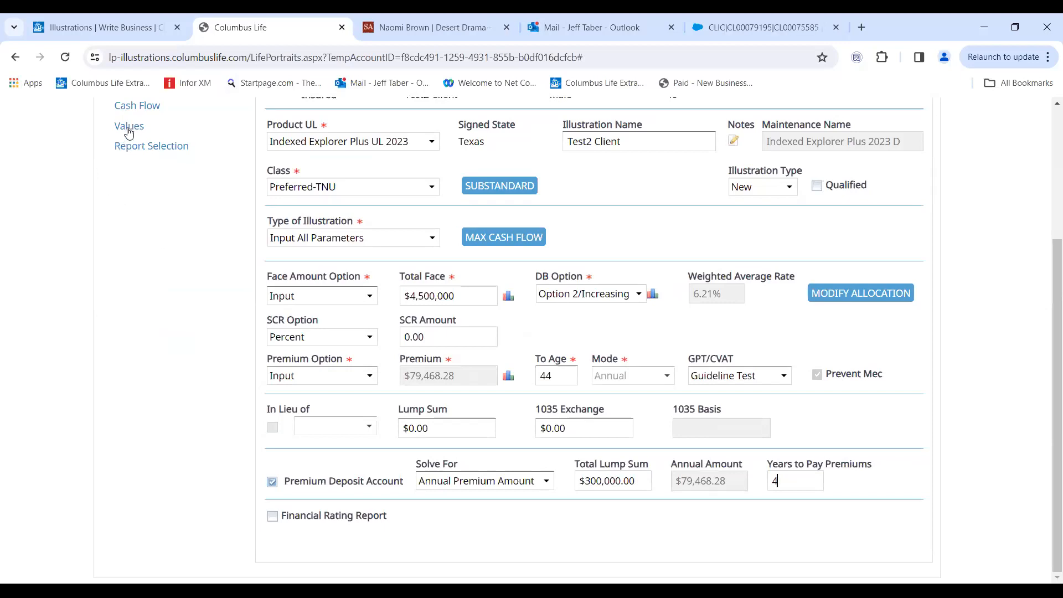
- Set the face amount option to Minimum and calculate the illustration's yearly values
left_click(365, 299)
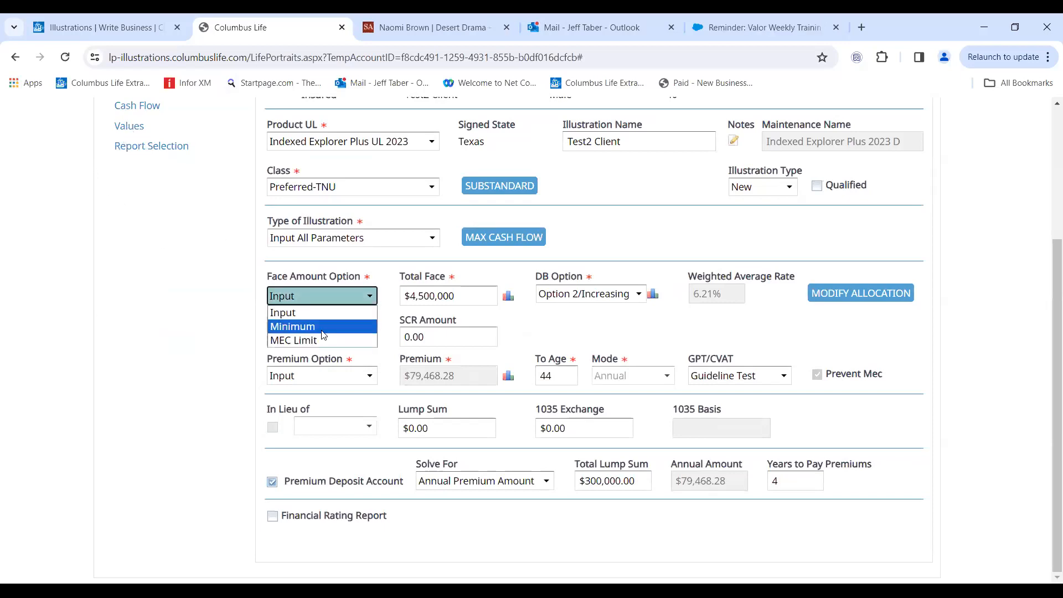
left_click(323, 331)
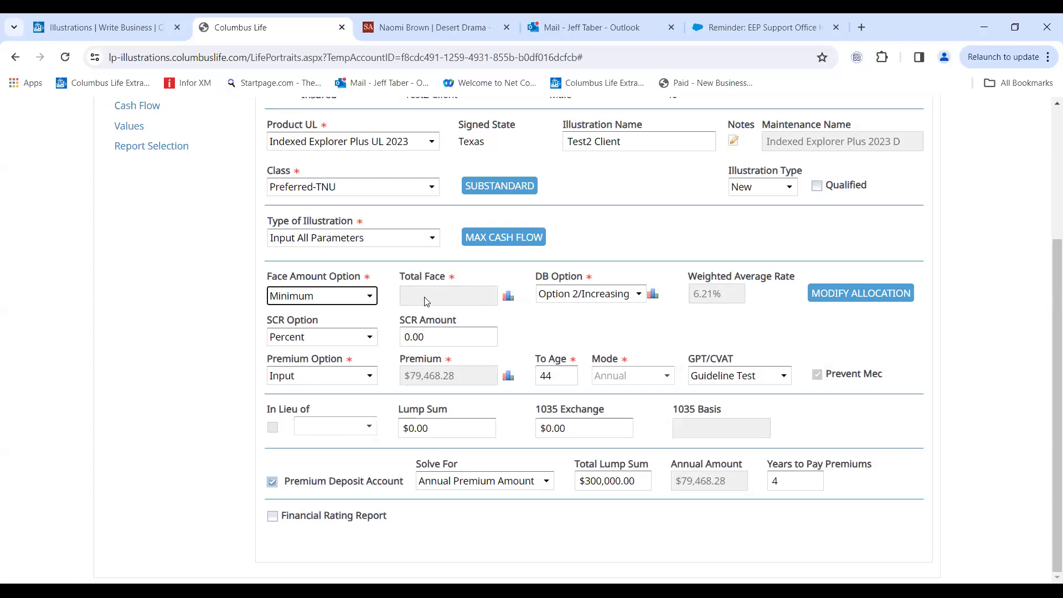
left_click(137, 126)
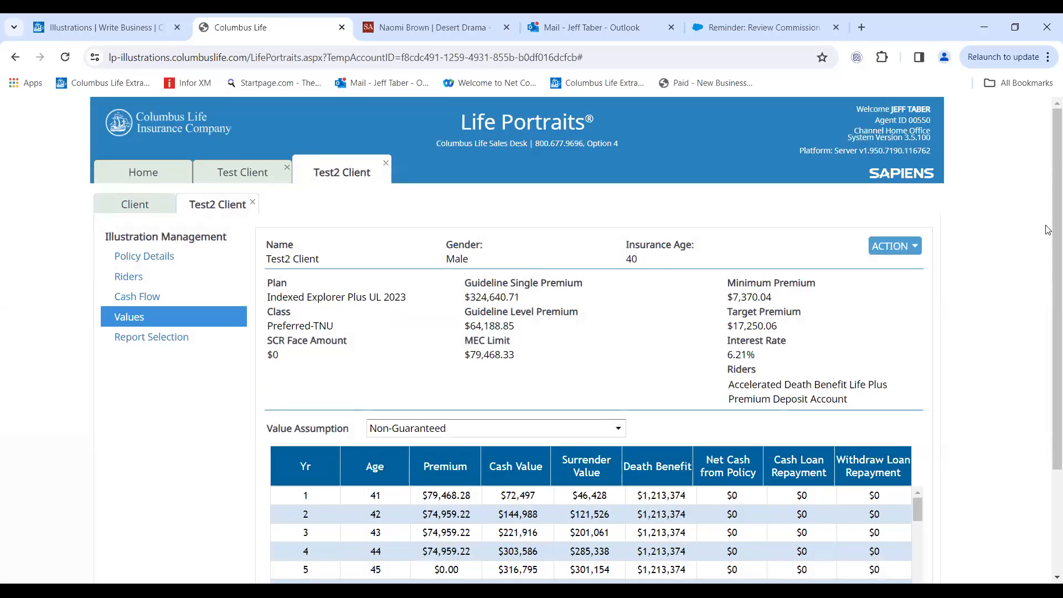
scroll(1048, 230, "down", 3)
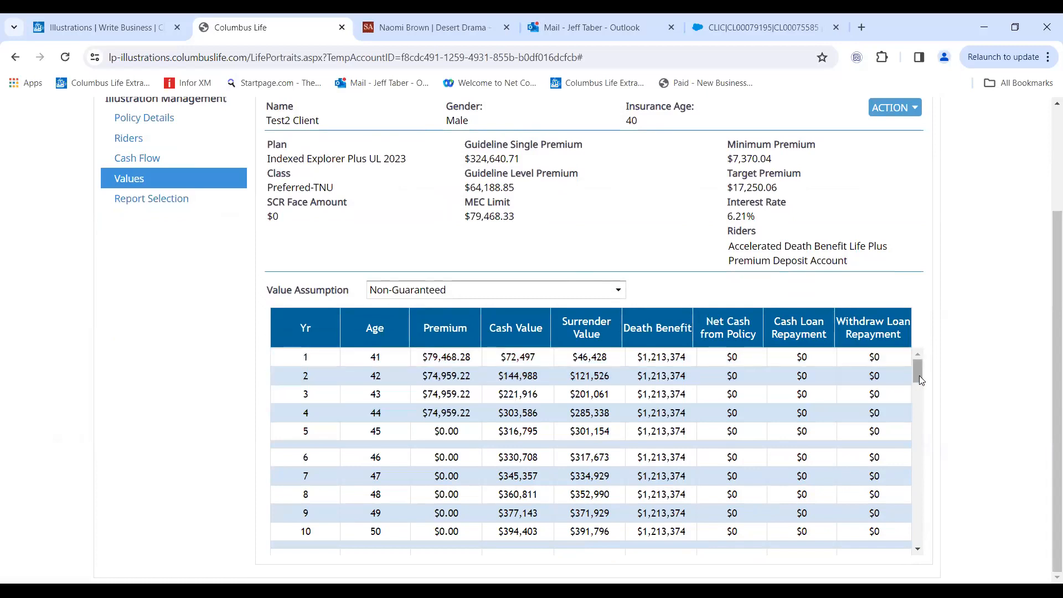
left_click_drag(920, 376, 919, 415)
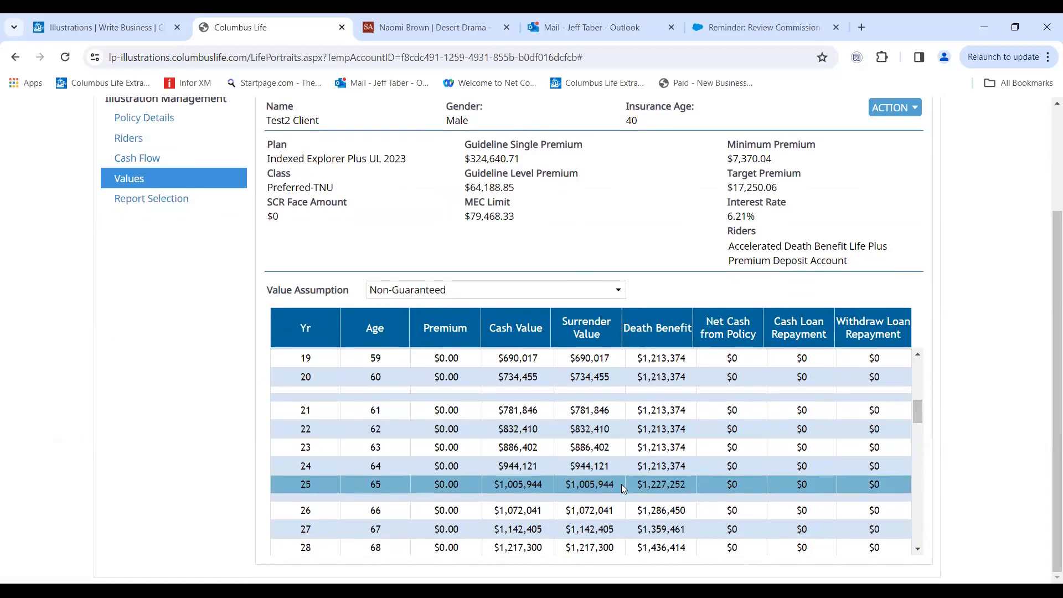
- Change the Premium Deposit Account's years to pay premiums to 5 and recalculate the illustration's yearly values
left_click(169, 119)
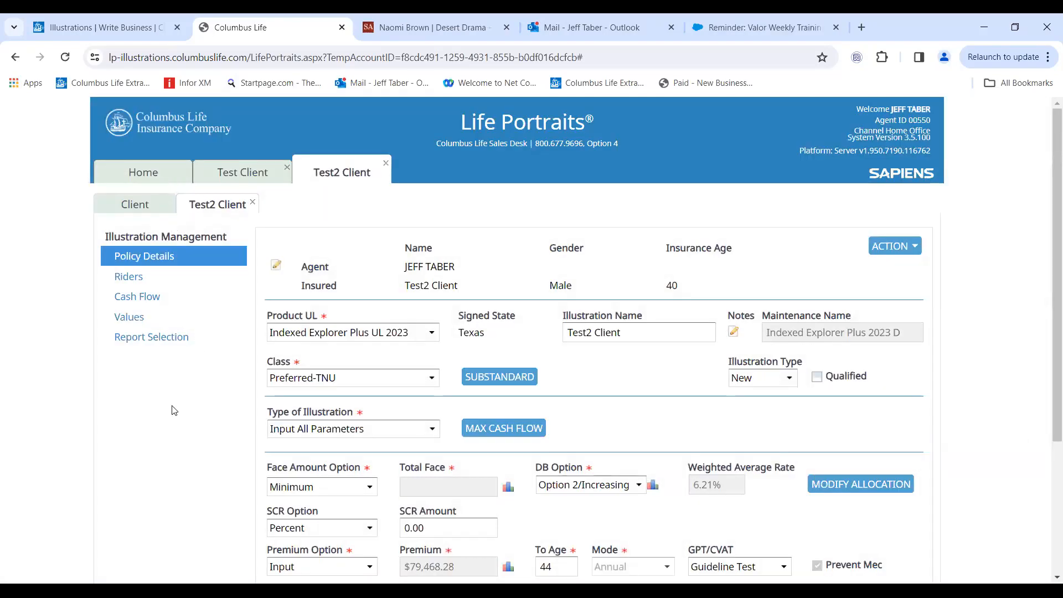
scroll(174, 410, "down", 4)
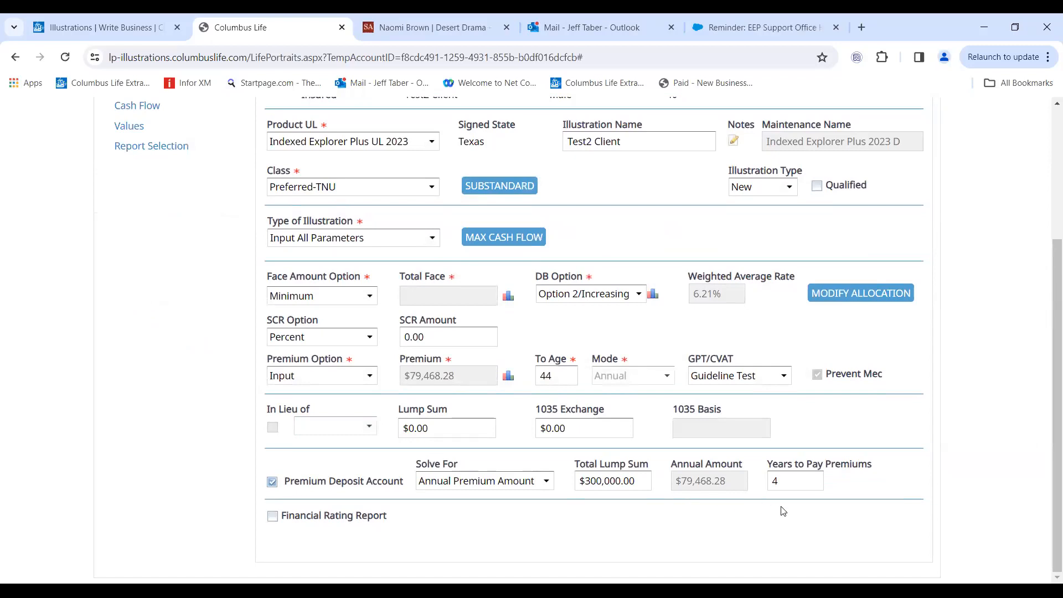
left_click(777, 481)
double_click(776, 480)
type("5")
left_click(126, 127)
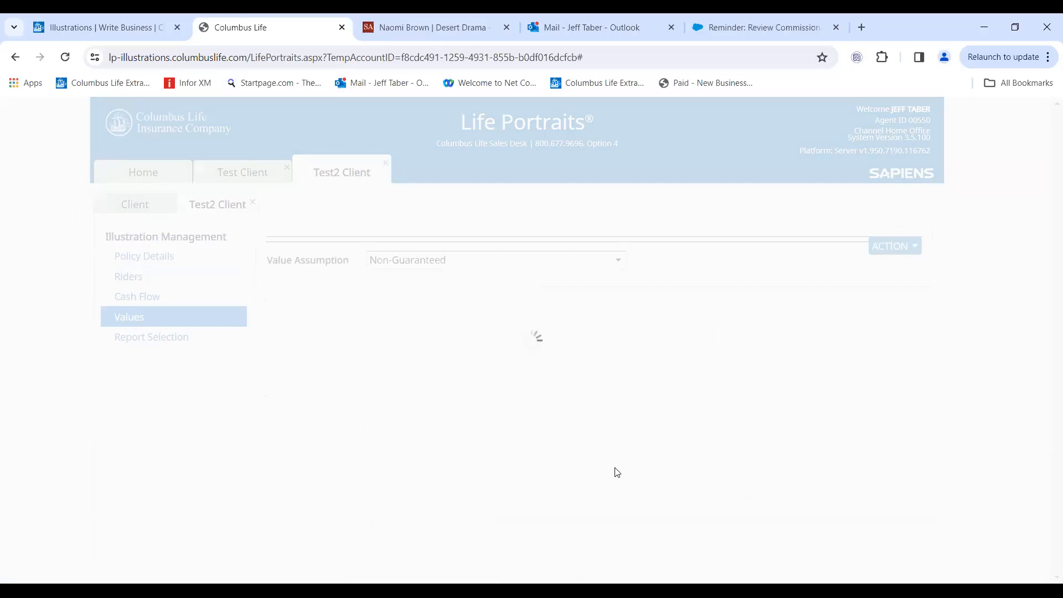
scroll(956, 331, "down", 3)
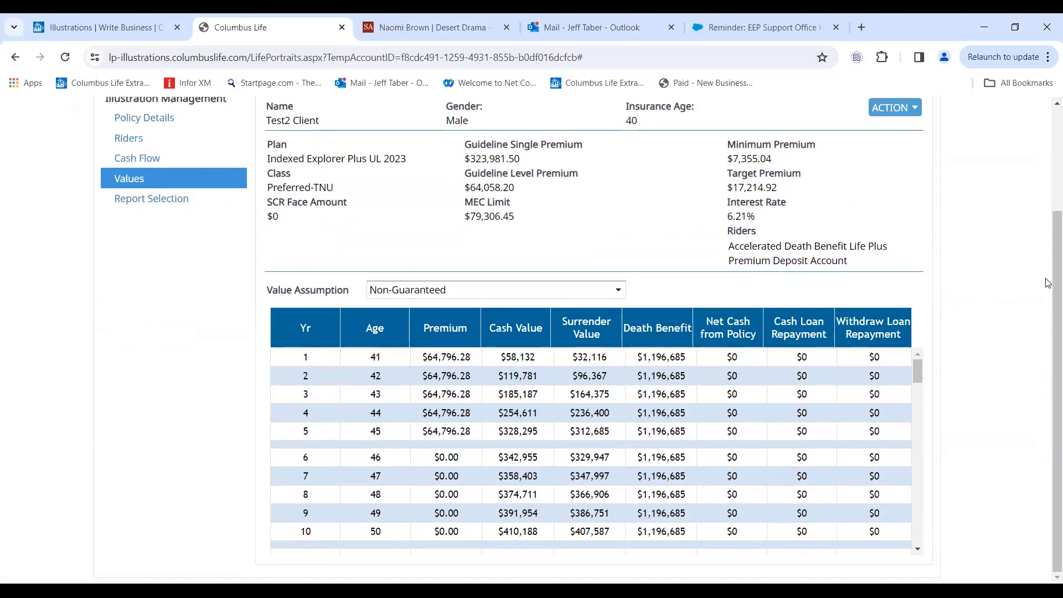
left_click_drag(918, 374, 910, 413)
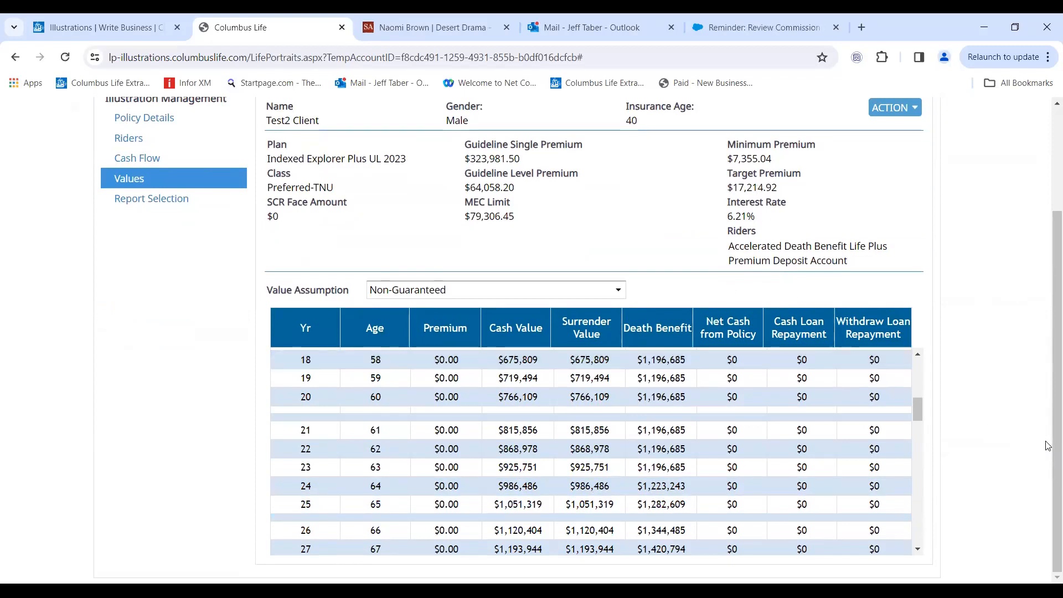
scroll(1047, 446, "up", 2)
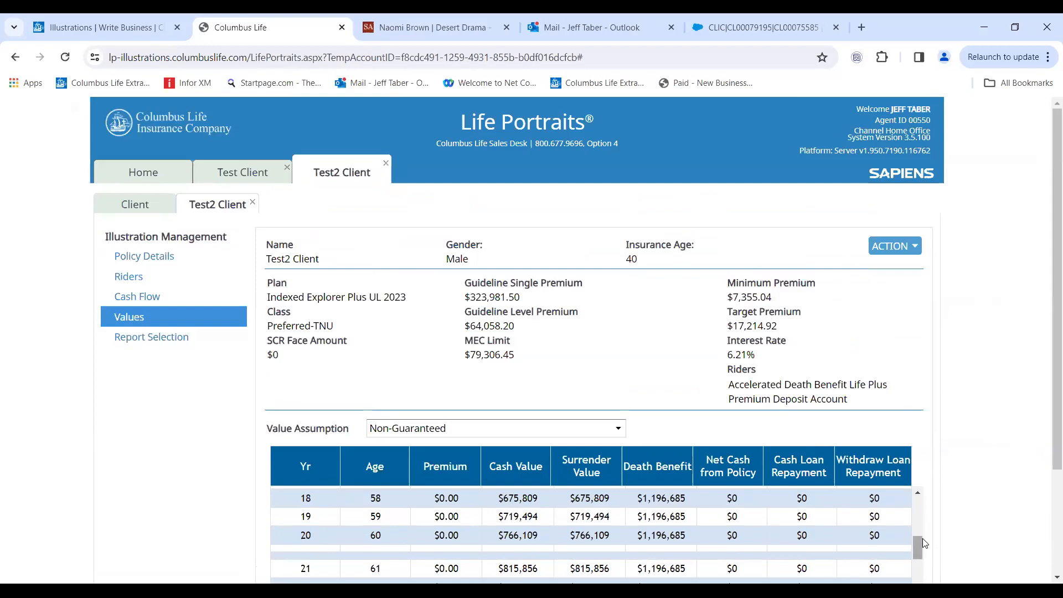
scroll(918, 540, "up", 5)
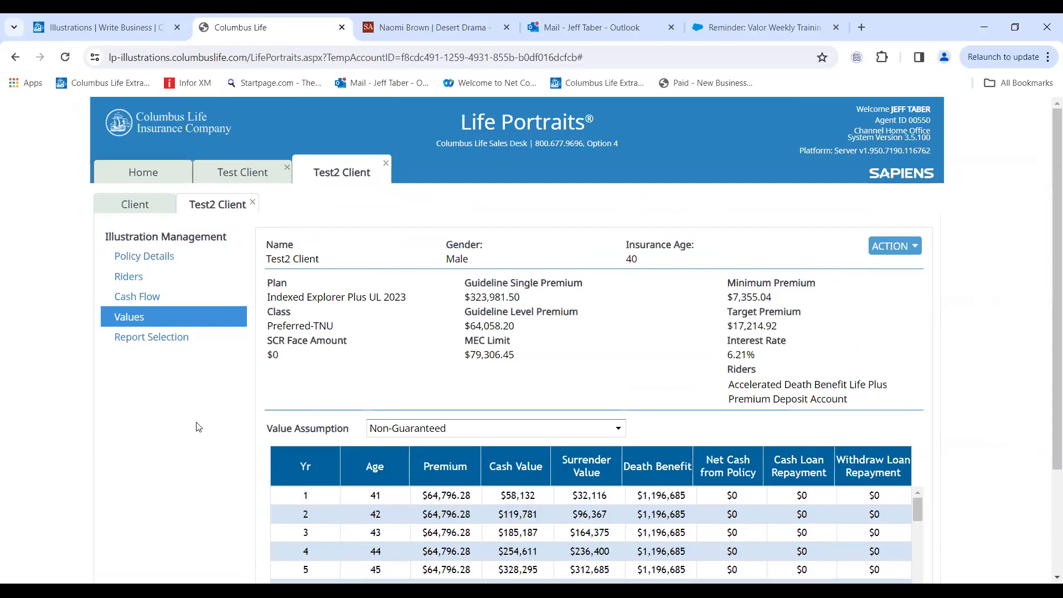
- Review the yearly values and change the policy's type of illustration to Solve for Face Amount
scroll(175, 413, "down", 2)
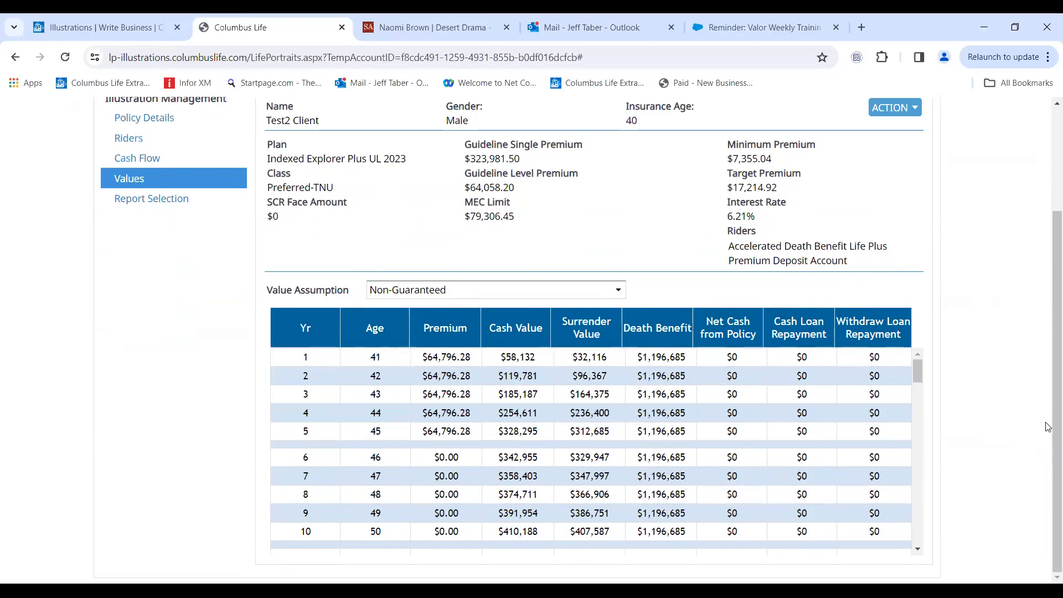
scroll(1048, 427, "up", 2)
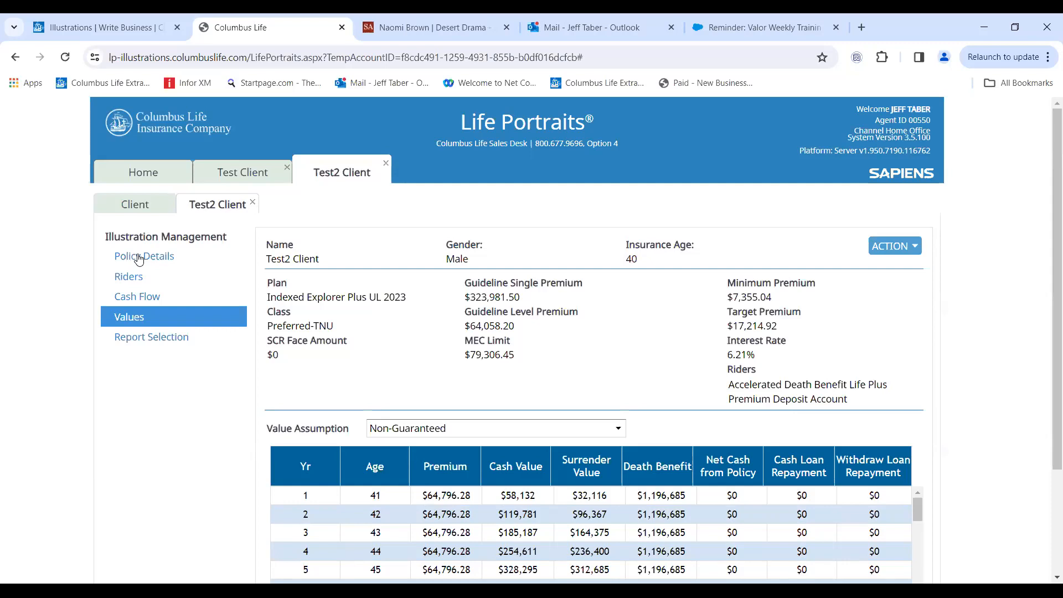
scroll(499, 548, "down", 9)
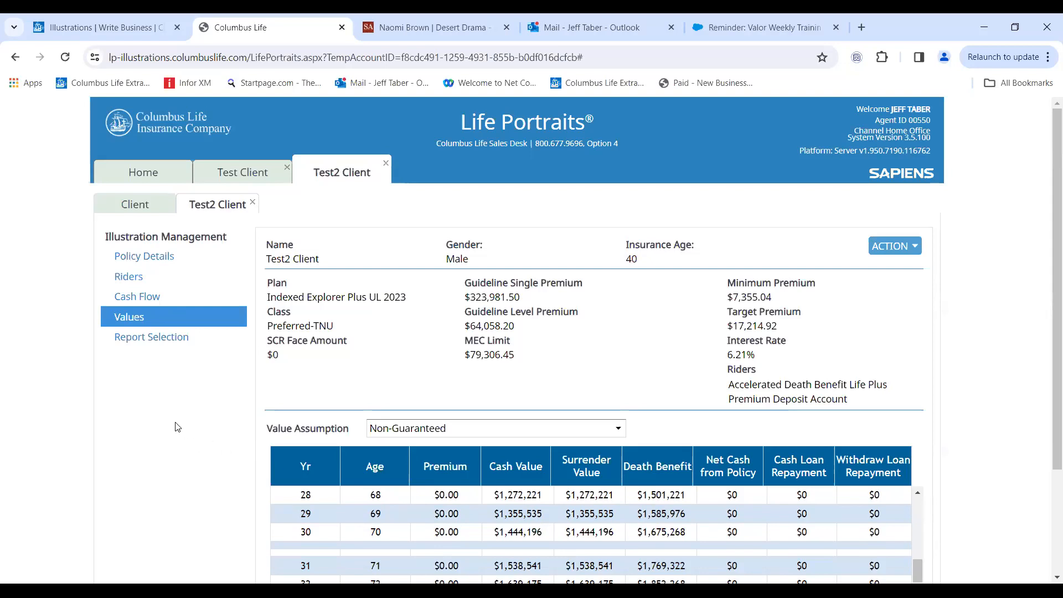
left_click(140, 259)
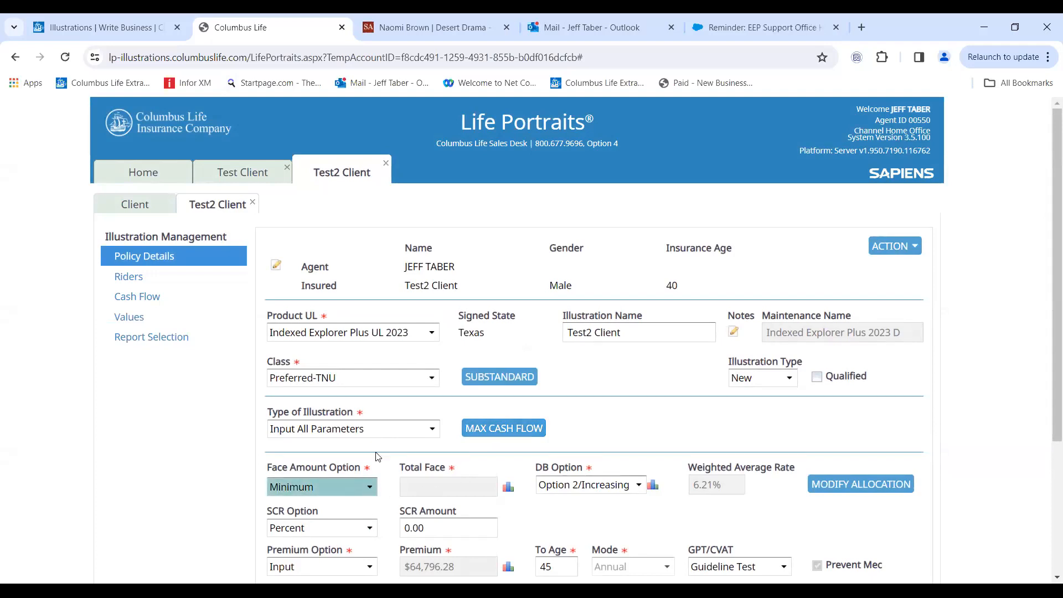
left_click(422, 436)
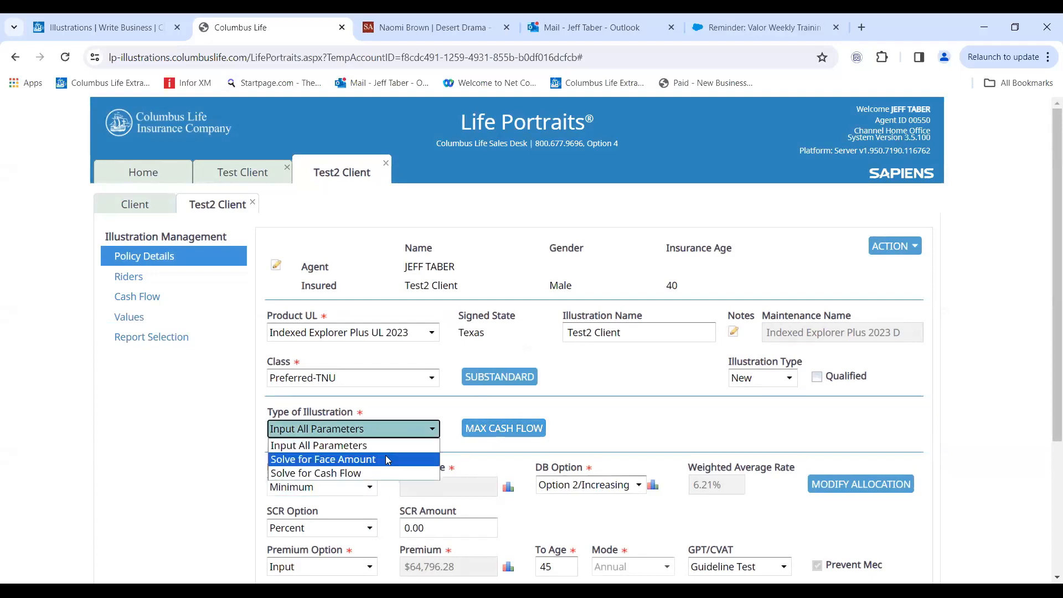
left_click(387, 460)
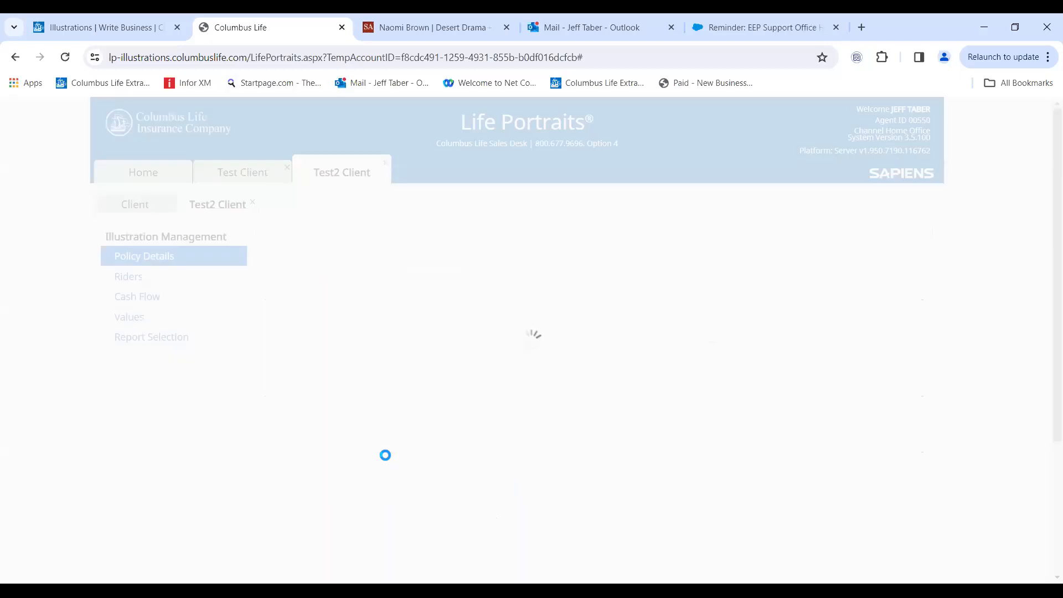
- Set the death benefit option to Option 1/Level and calculate the illustration's yearly values
scroll(386, 459, "down", 3)
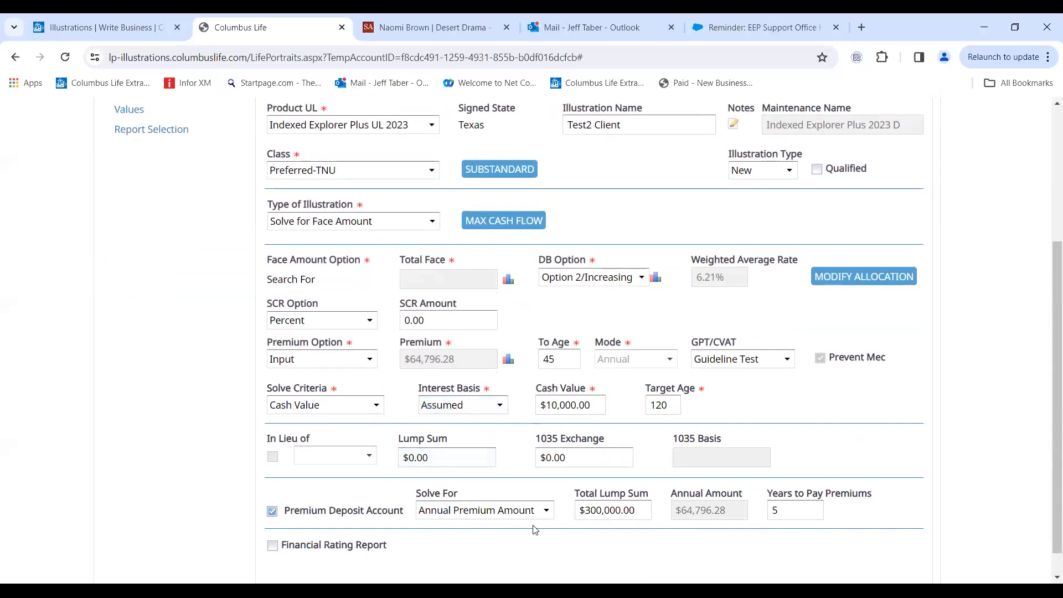
left_click(602, 510)
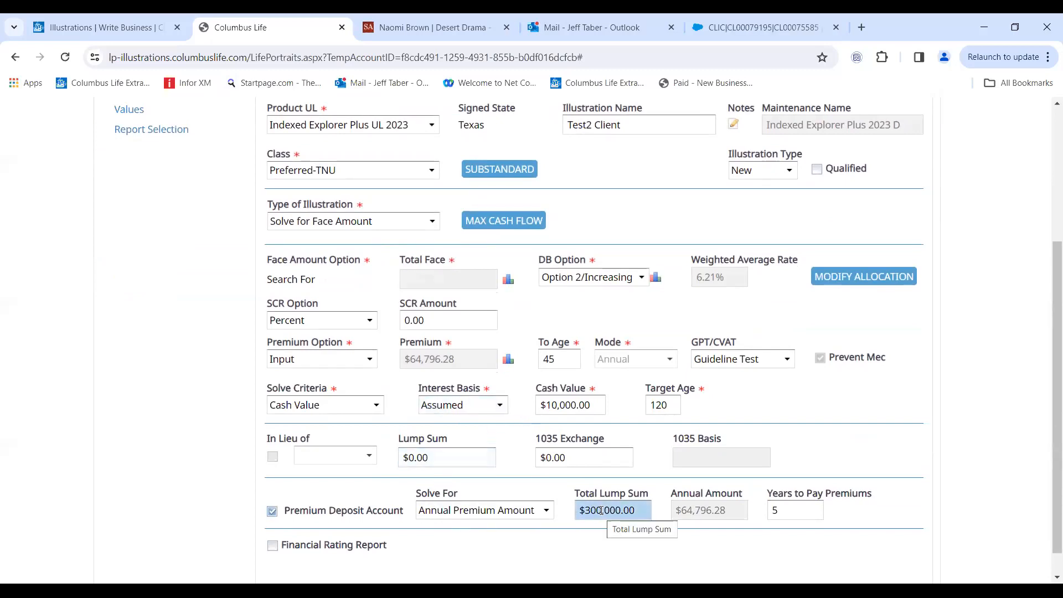
left_click(551, 361)
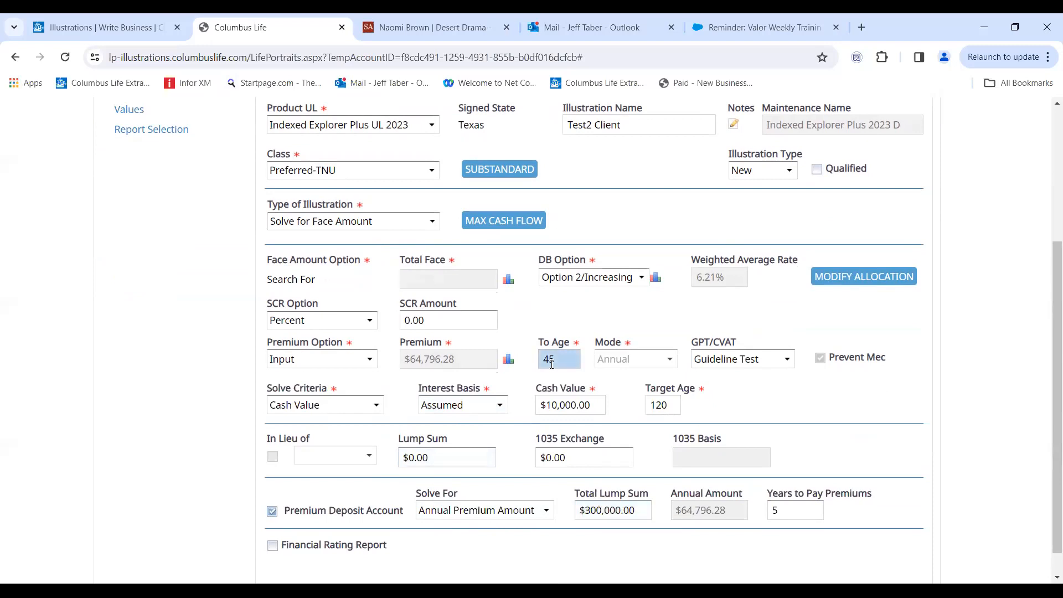
left_click(640, 280)
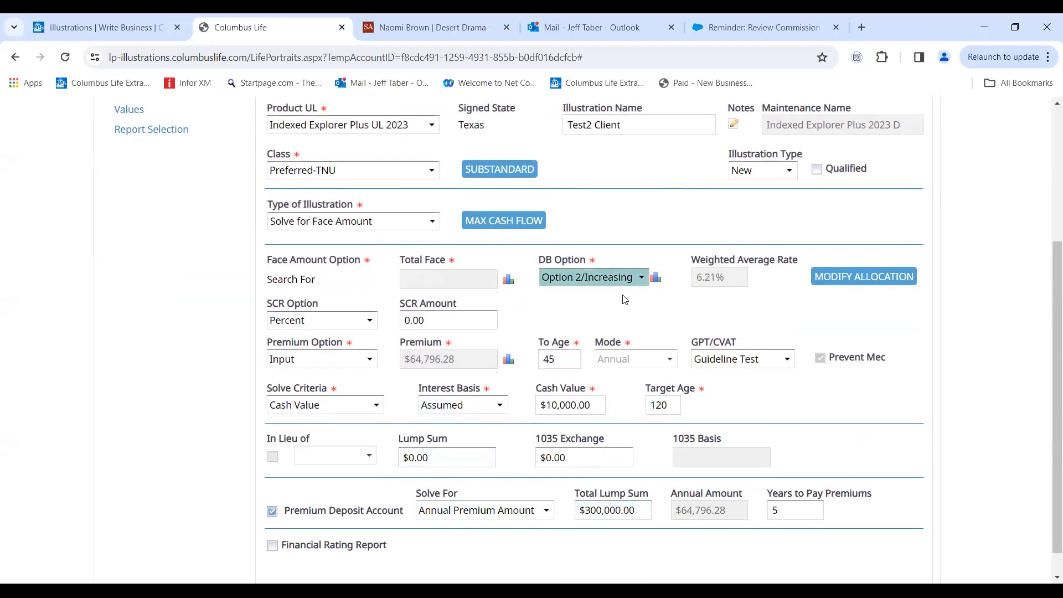
left_click(629, 292)
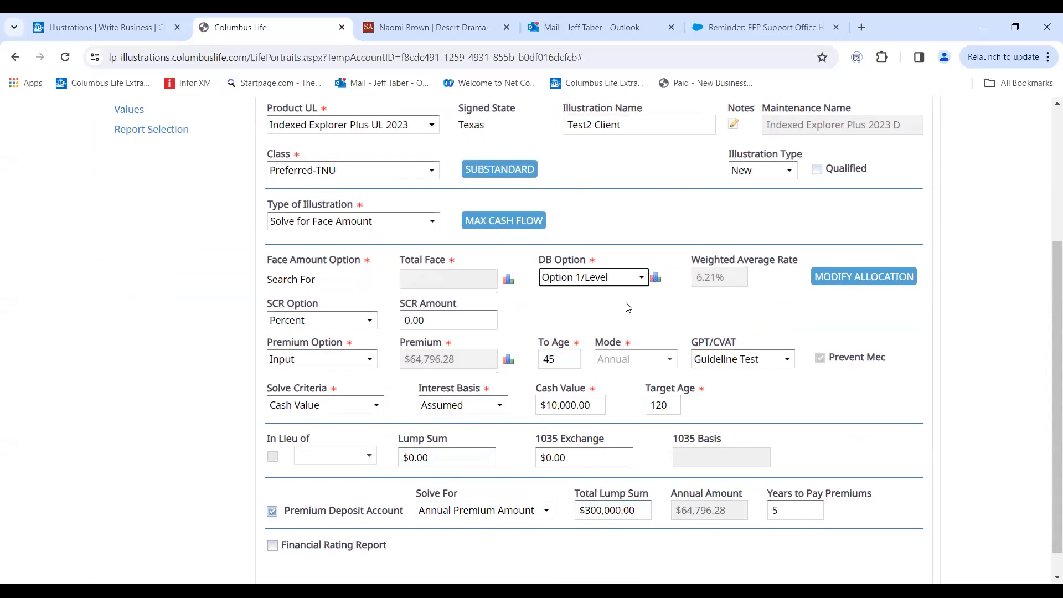
left_click(133, 111)
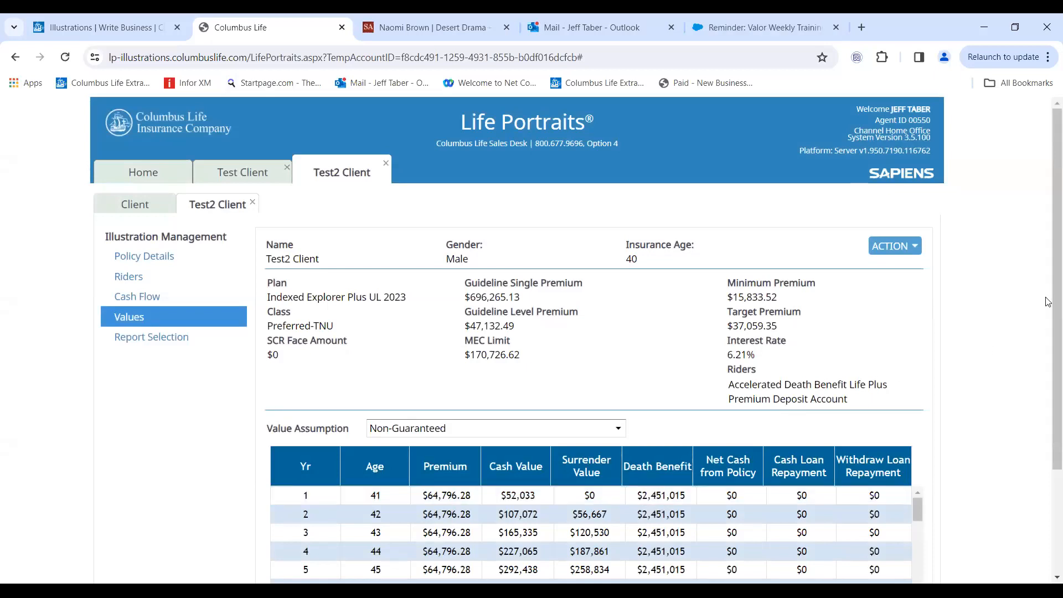
- Examine the premiums, cash values, surrender values and death benefit across the policy years through age 120
scroll(1030, 453, "down", 3)
left_click_drag(920, 370, 881, 543)
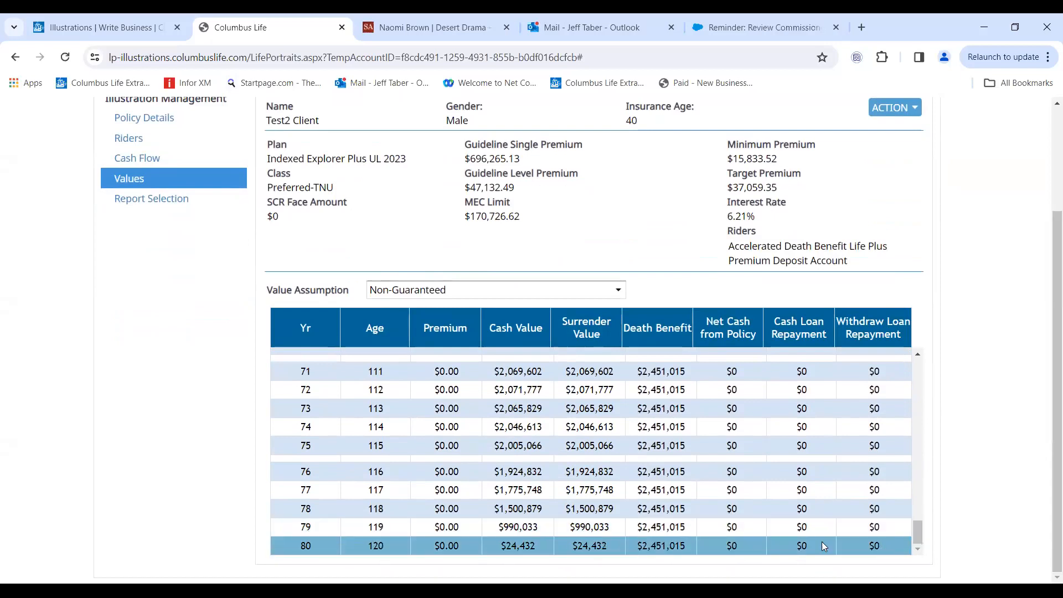
left_click_drag(918, 533, 920, 483)
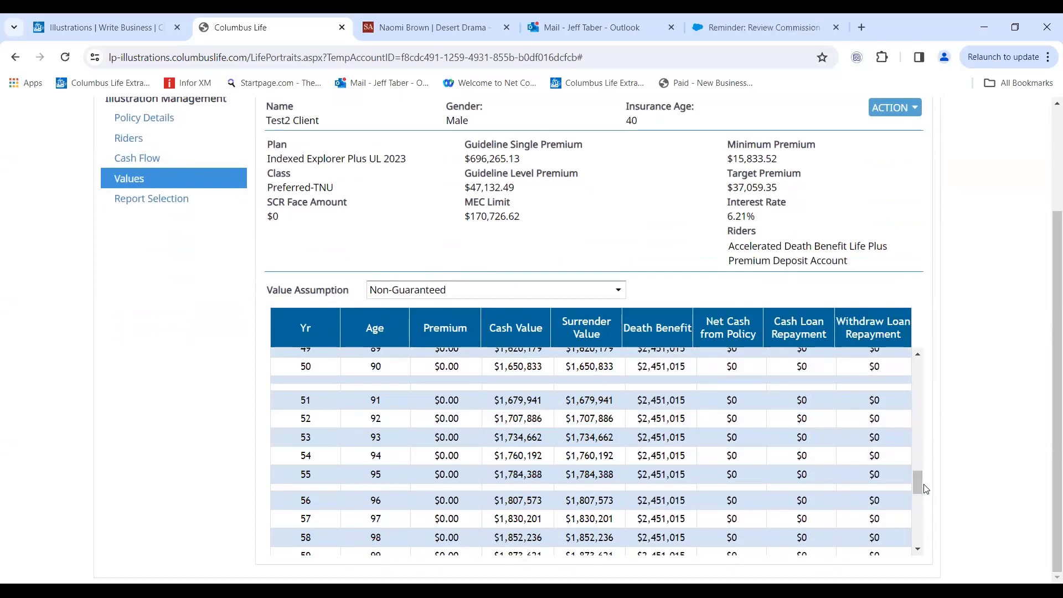
left_click_drag(918, 484, 918, 462)
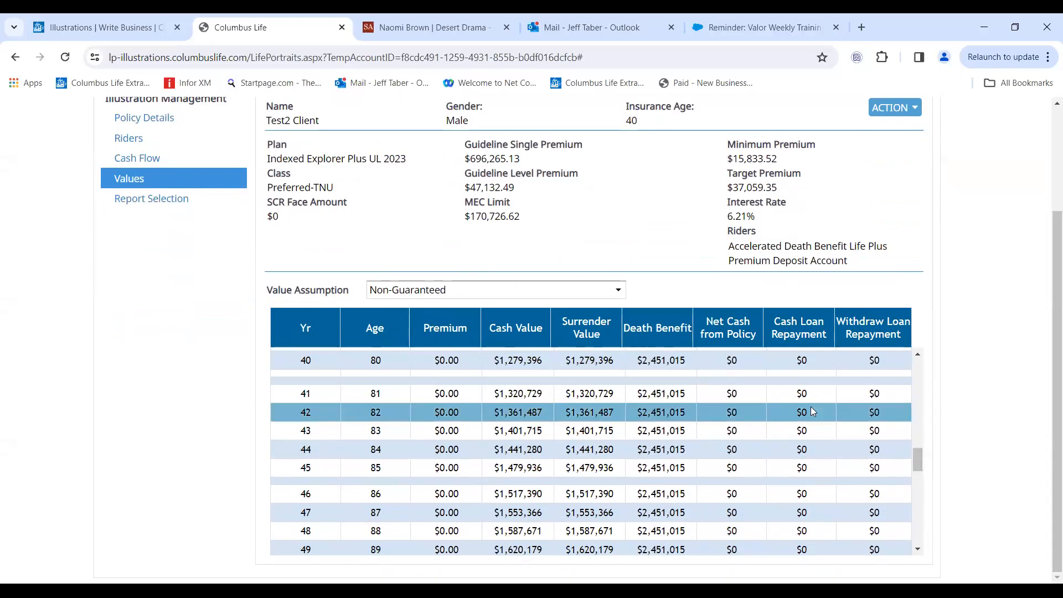
left_click_drag(920, 459, 917, 366)
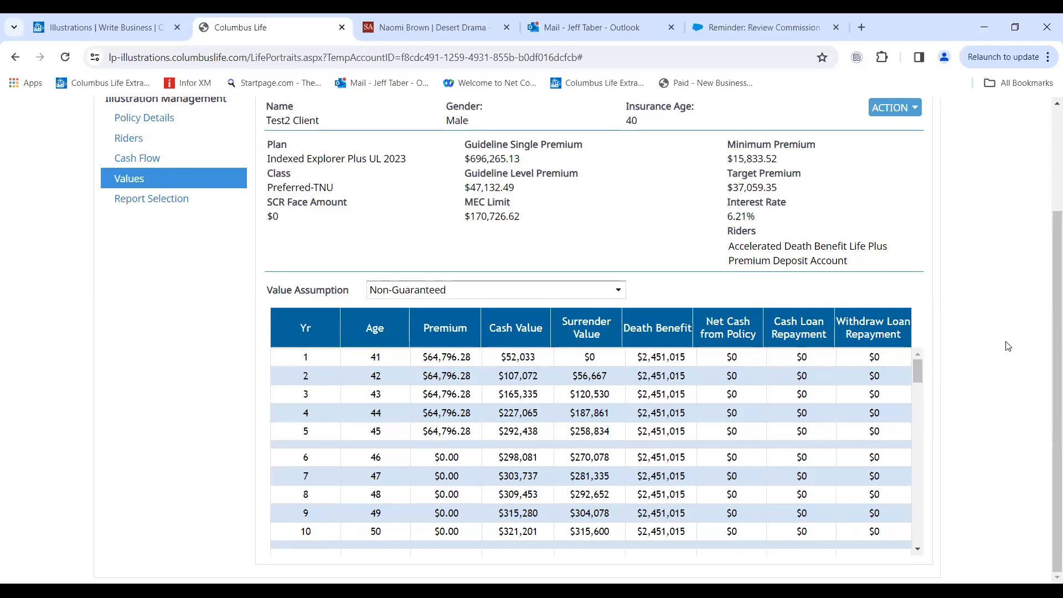
scroll(348, 255, "up", 3)
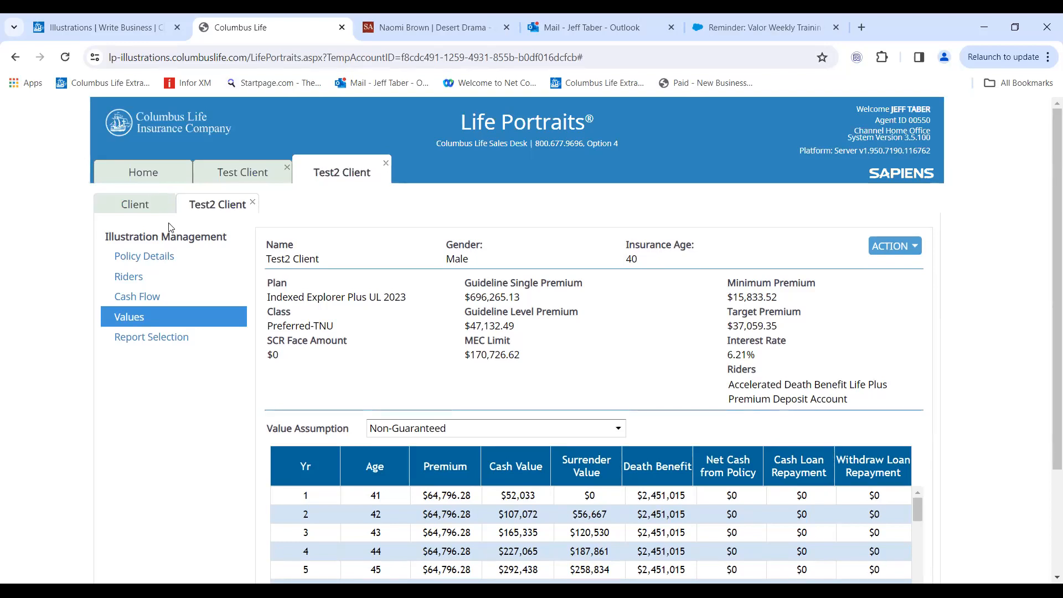
scroll(1049, 388, "down", 1)
scroll(1049, 388, "down", 2)
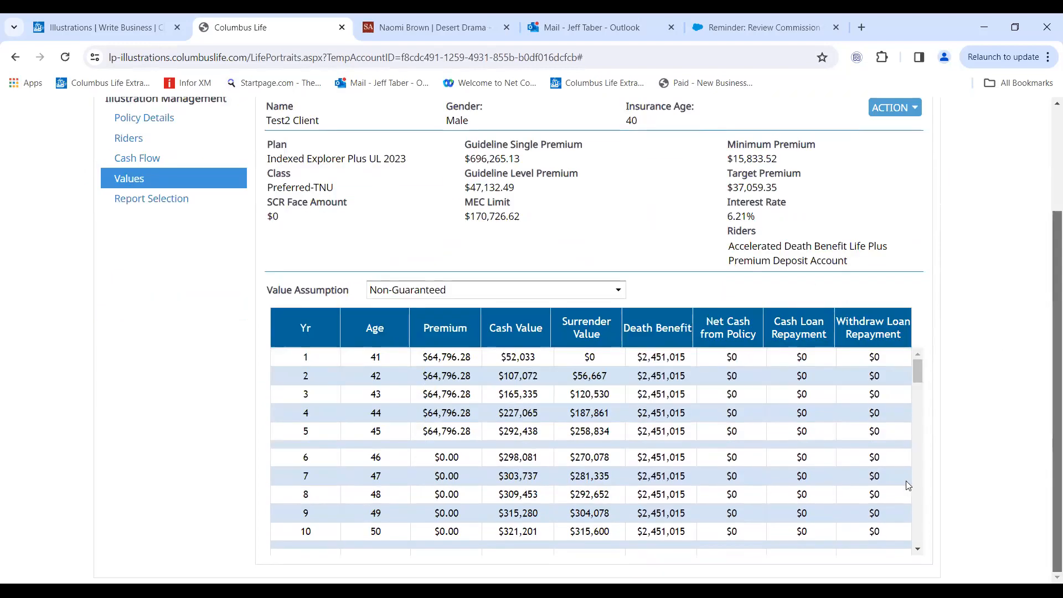
left_click_drag(917, 370, 915, 424)
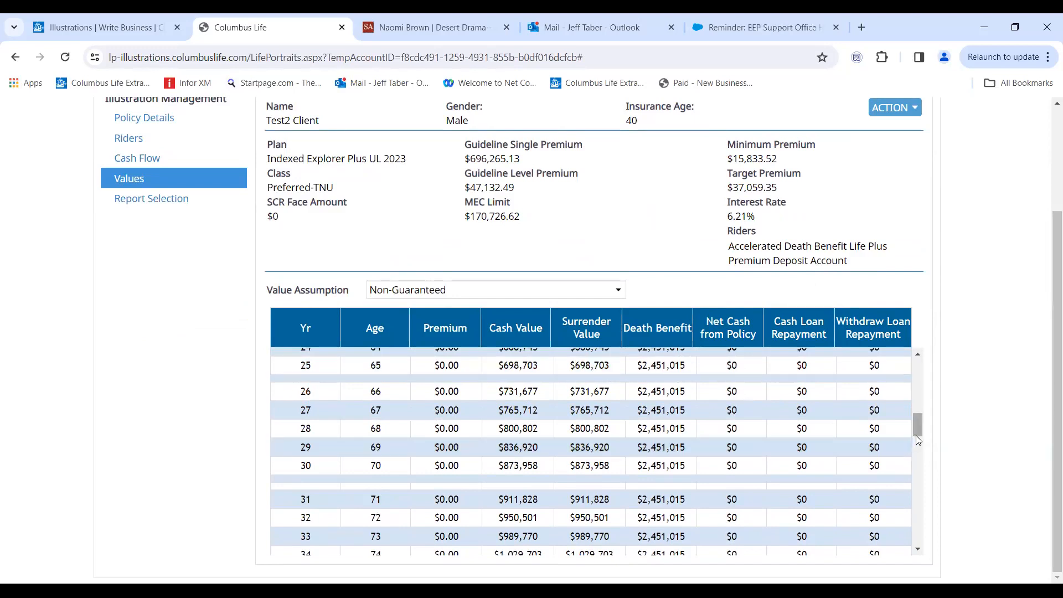
left_click_drag(916, 425, 909, 365)
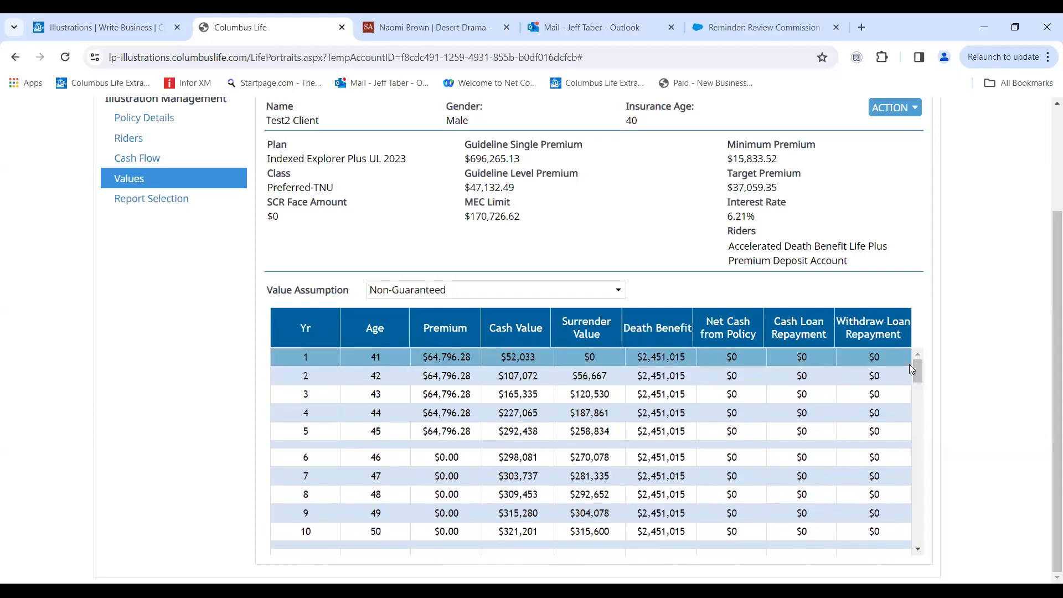
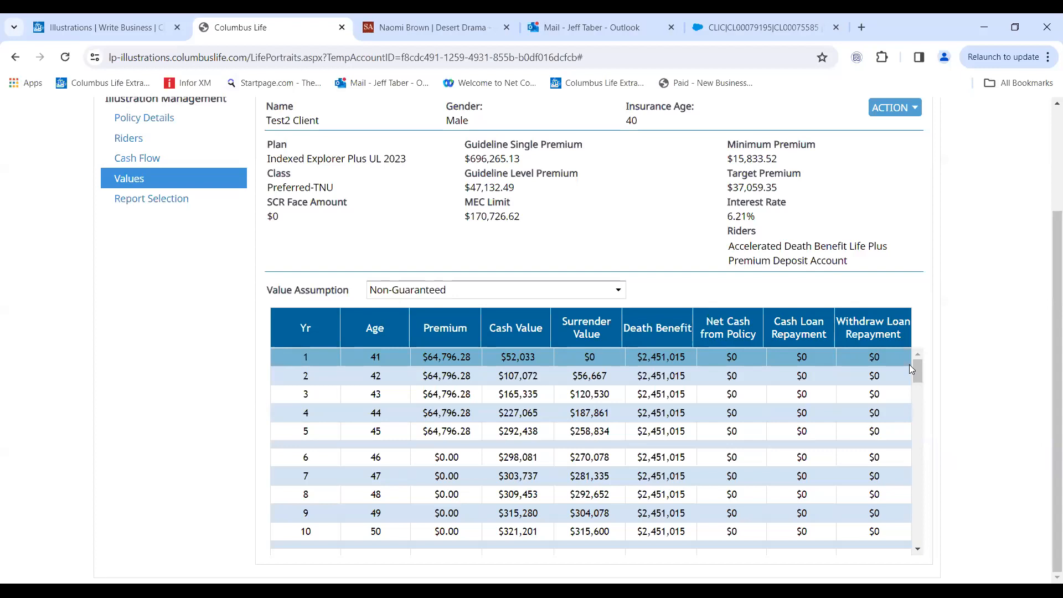
scroll(952, 347, "up", 1)
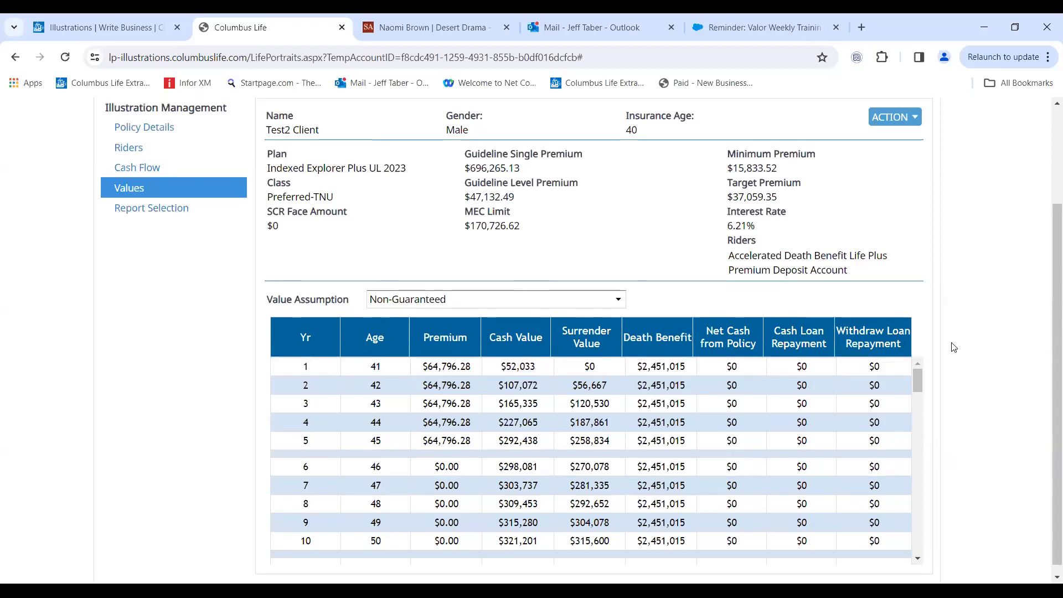
scroll(954, 347, "up", 2)
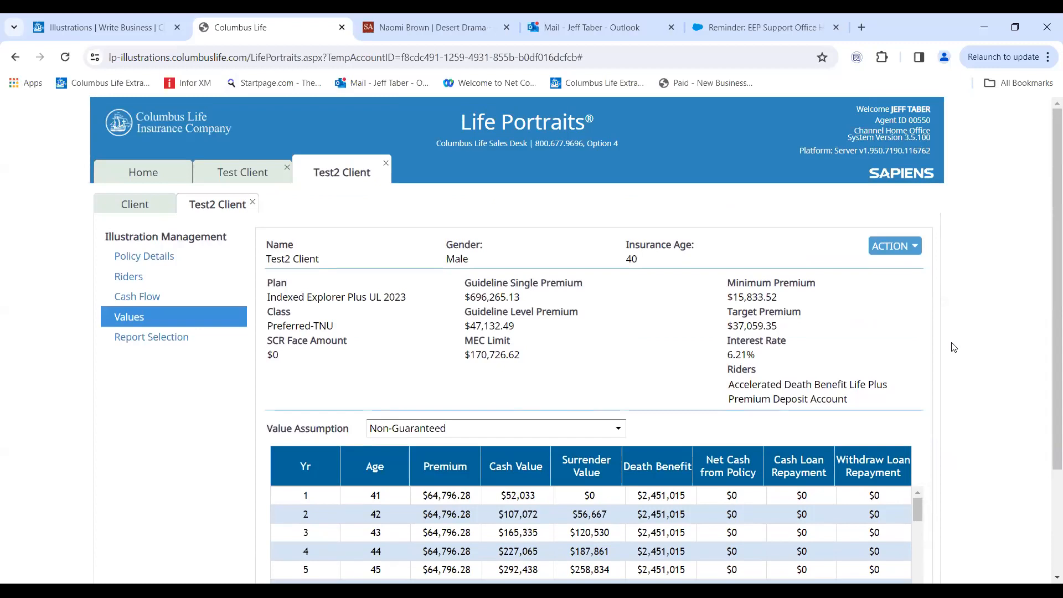
- Start a new client record with the first name Test3 and the last name Client
left_click(142, 171)
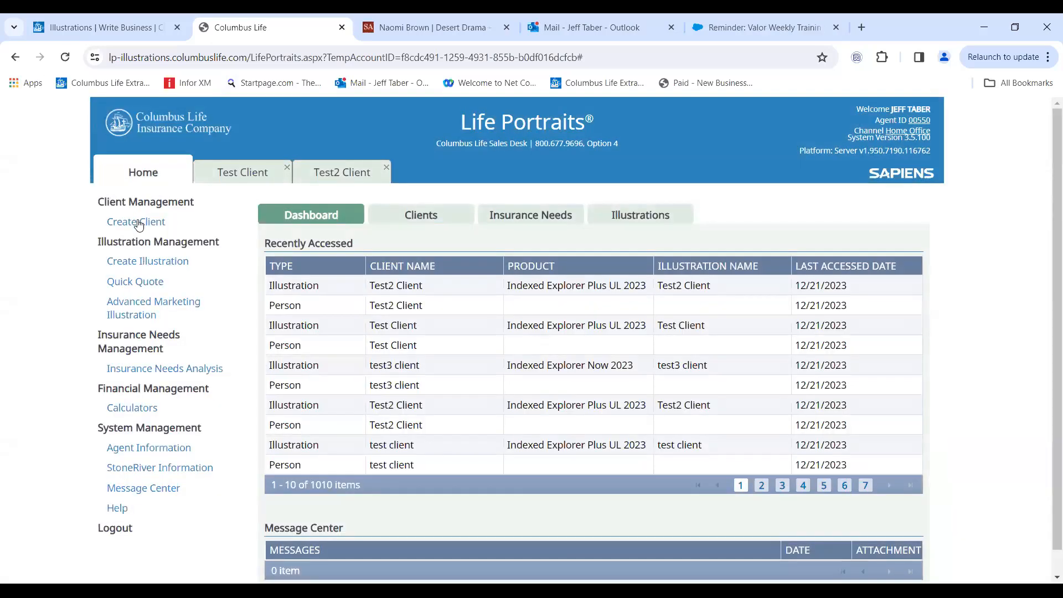
left_click(138, 223)
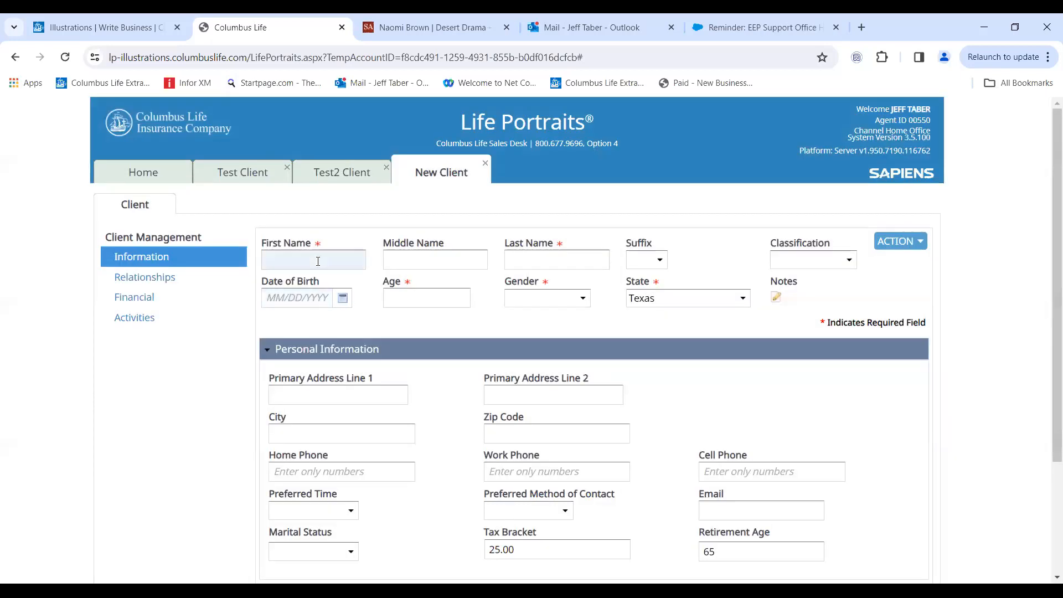
left_click(318, 261)
type("Test3")
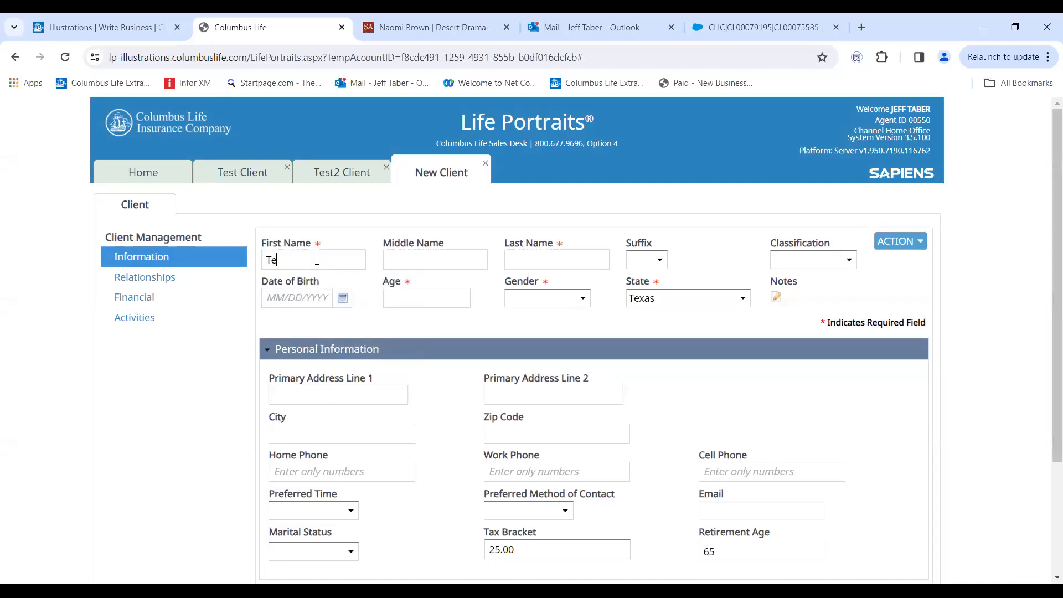
key("Tab")
key("Tab")
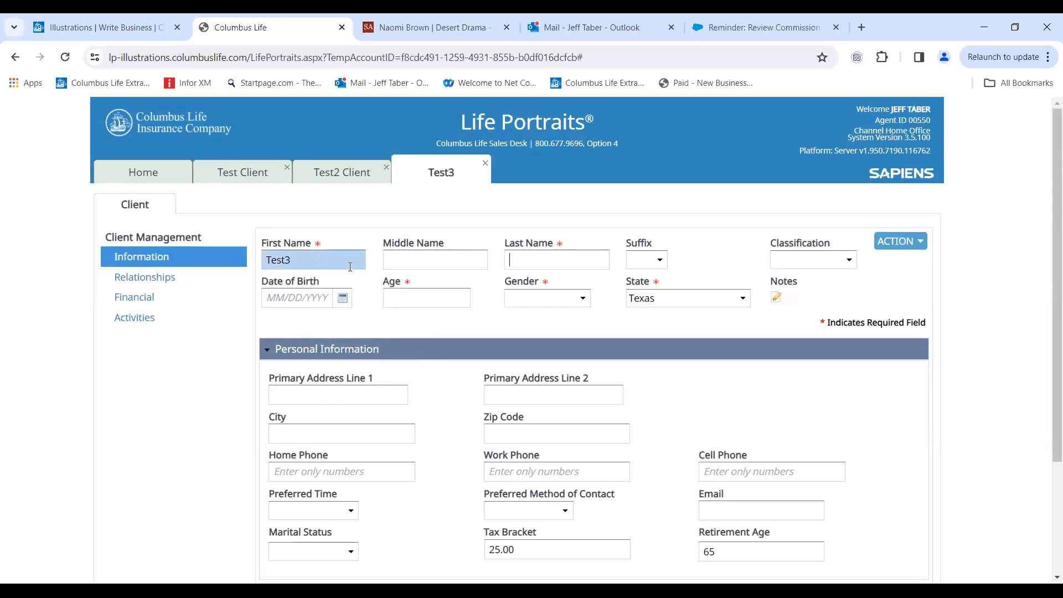
type("Client")
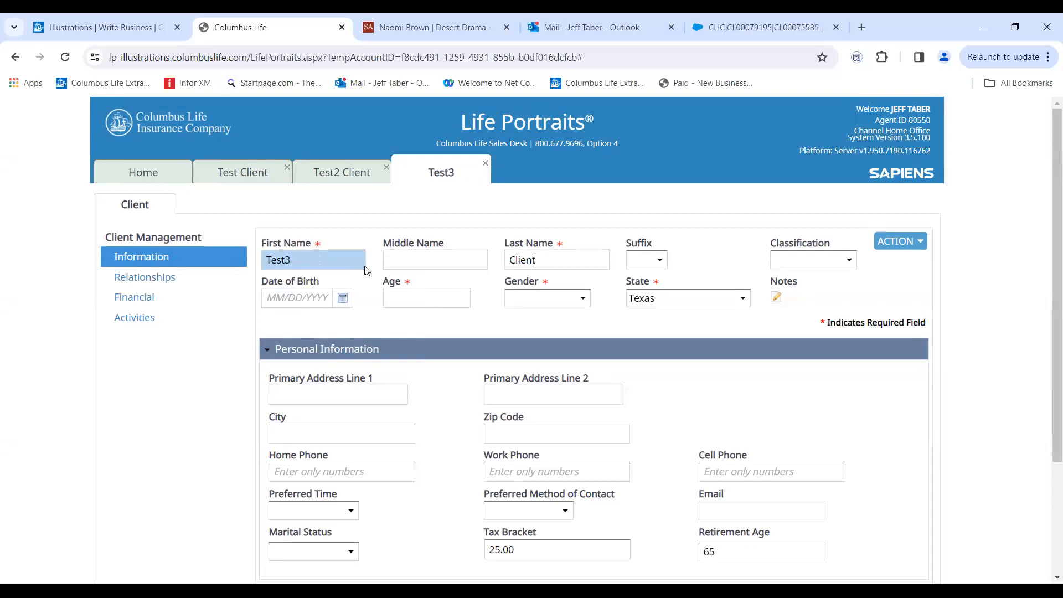
- Set the new client's age to 58 and gender to Female
left_click(418, 298)
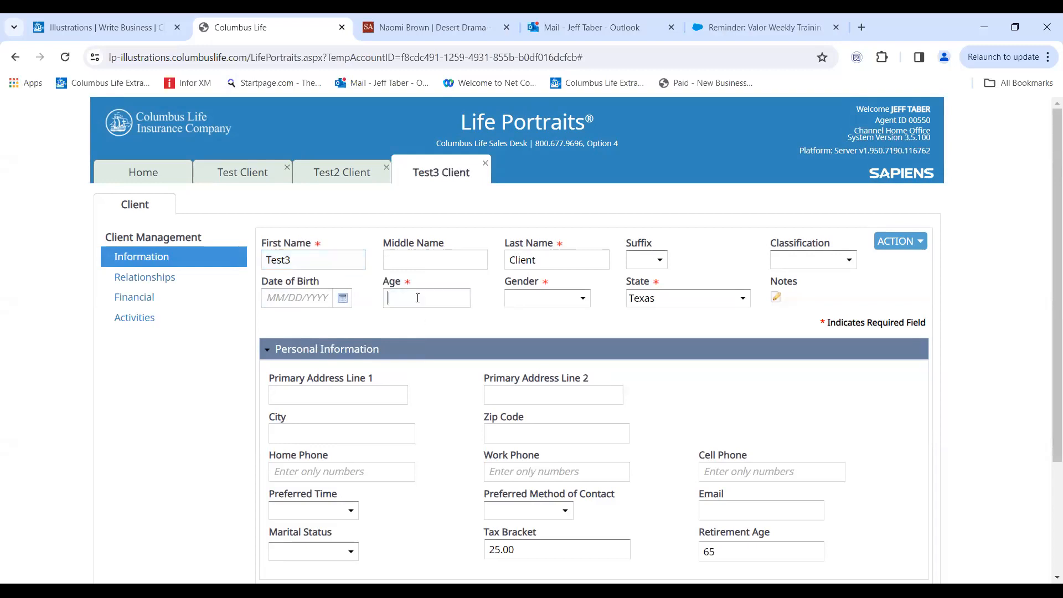
type("58")
left_click(559, 297)
left_click(557, 305)
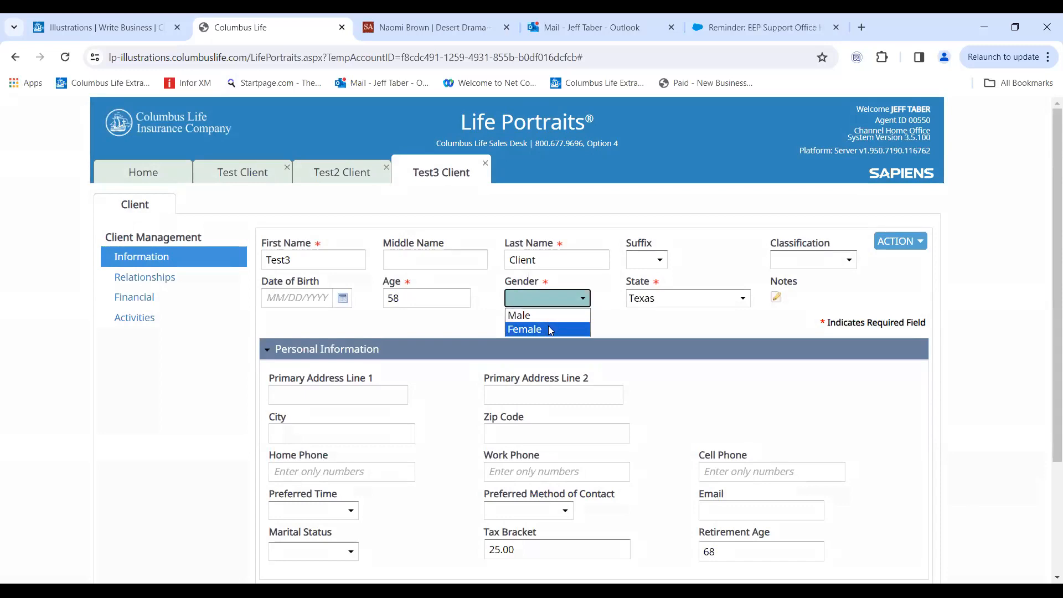
left_click(551, 330)
- Create a new Universal Life illustration for the client with the product Indexed Explorer Now 2023
left_click(899, 241)
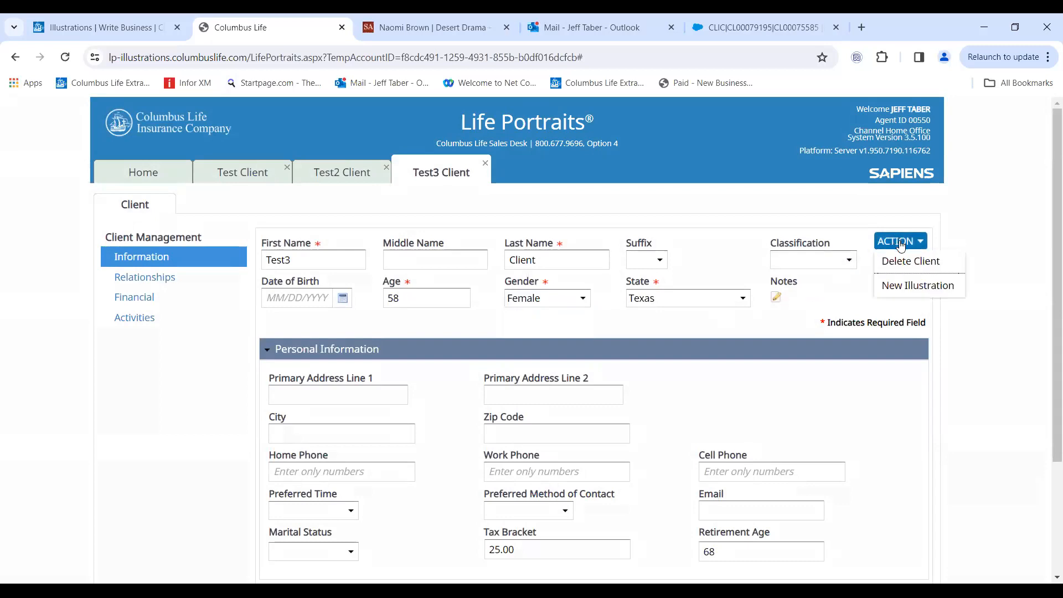
left_click(900, 294)
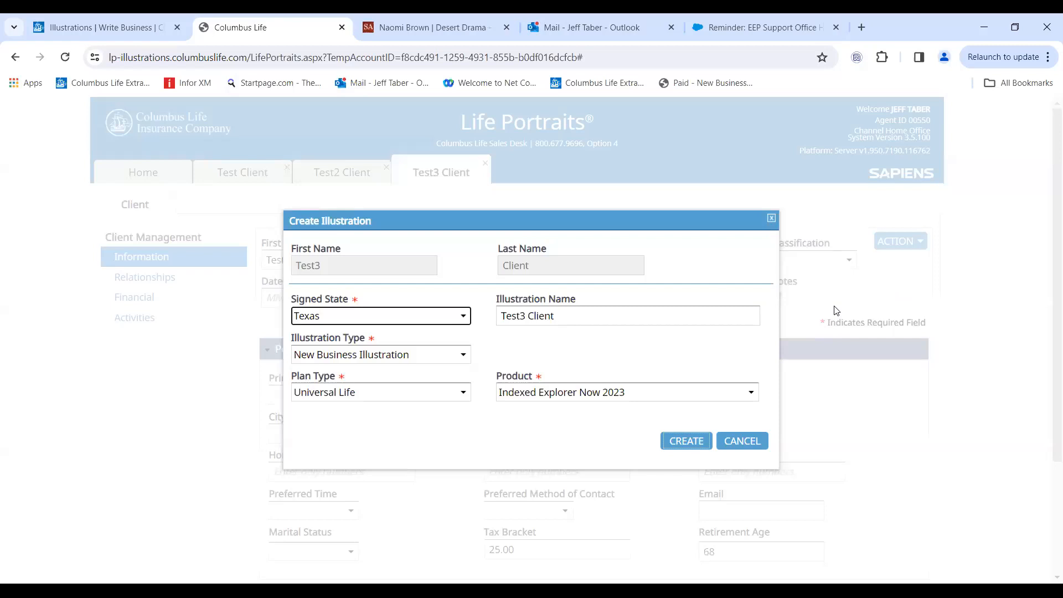
left_click(747, 391)
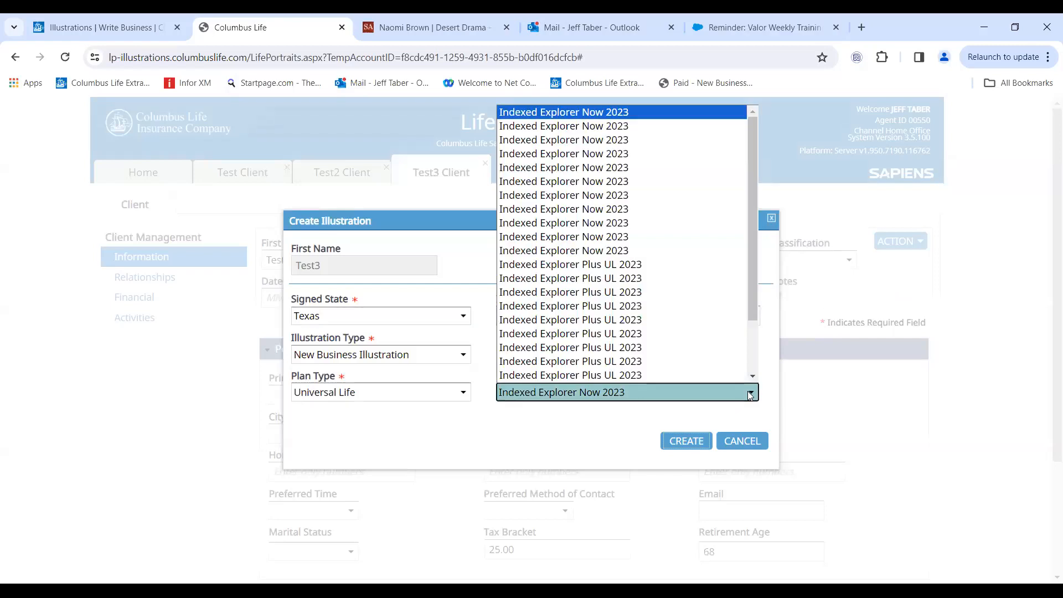
left_click(581, 167)
left_click(686, 441)
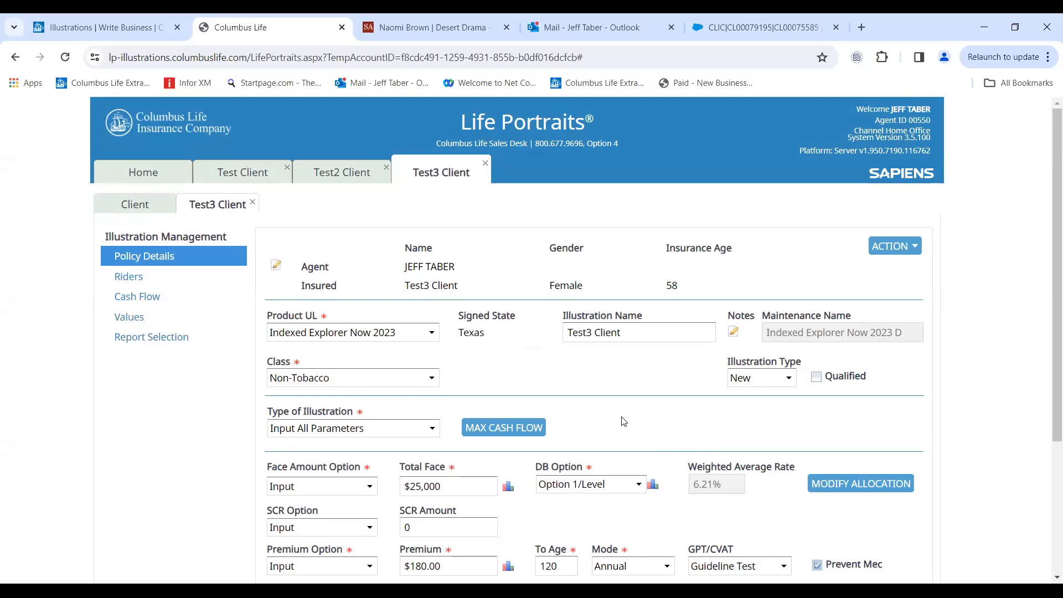
- Set the class to Non-Tobacco Plus and the annual premium to $100,000
left_click(432, 377)
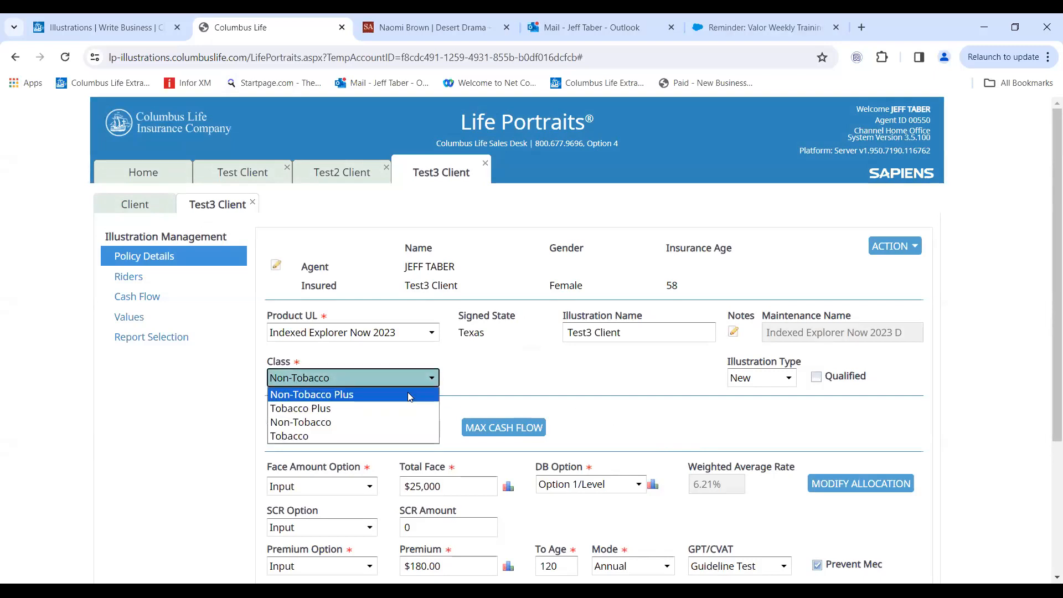
left_click(407, 394)
scroll(563, 387, "down", 3)
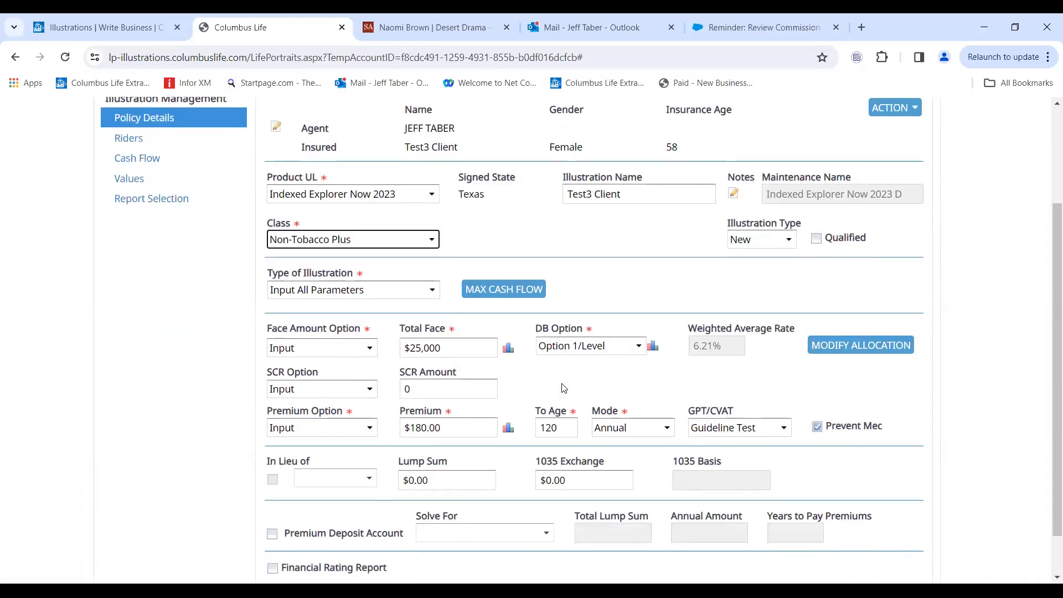
left_click_drag(490, 427, 405, 426)
type("100000")
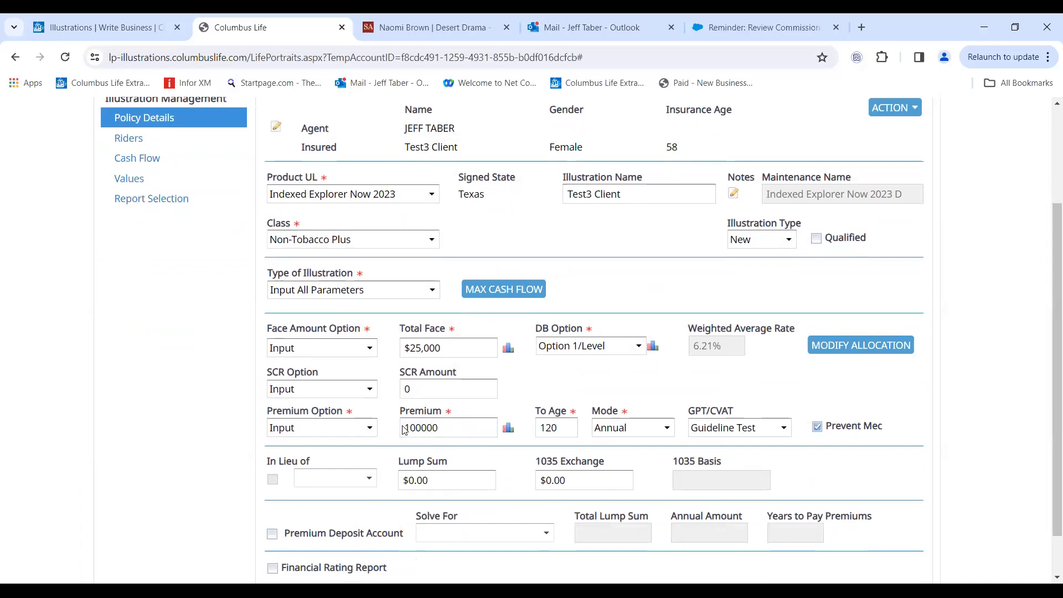
left_click(206, 443)
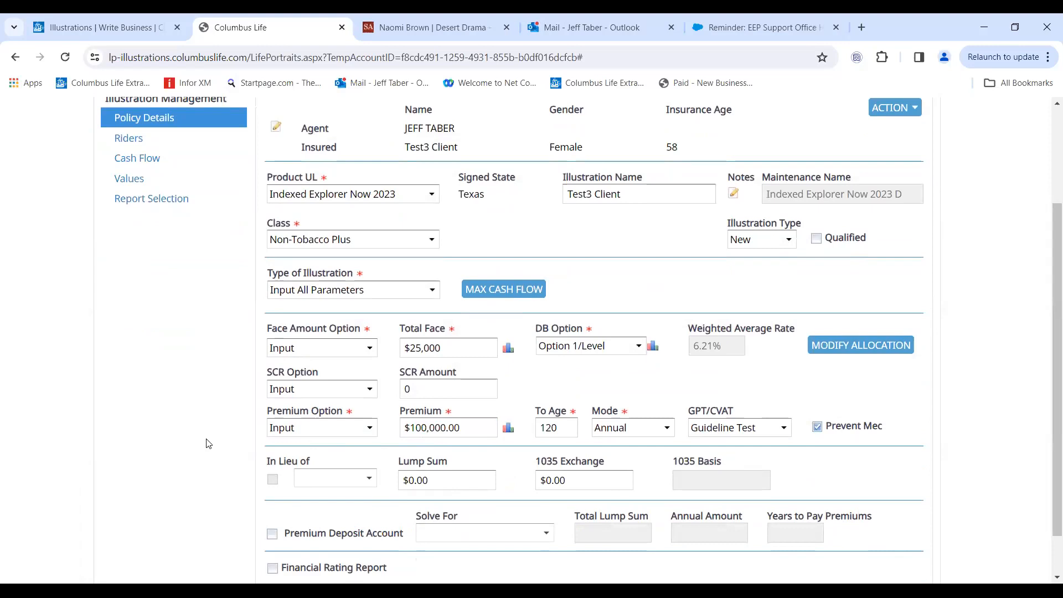
- Choose the CVAT Test for the policy and limit the premium payments to age 59
left_click(767, 429)
left_click(744, 459)
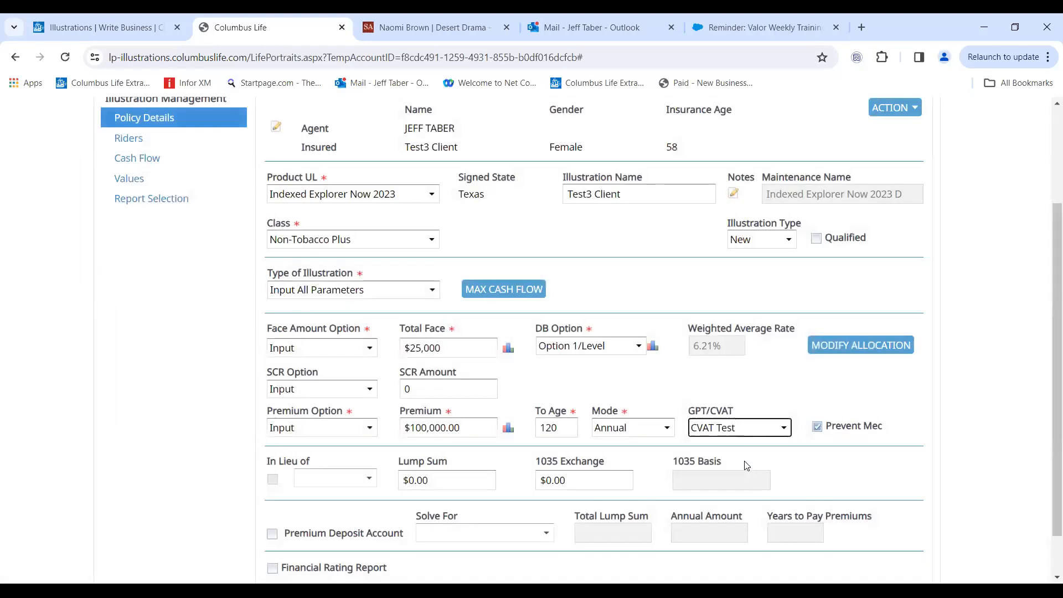
left_click_drag(559, 430, 541, 430)
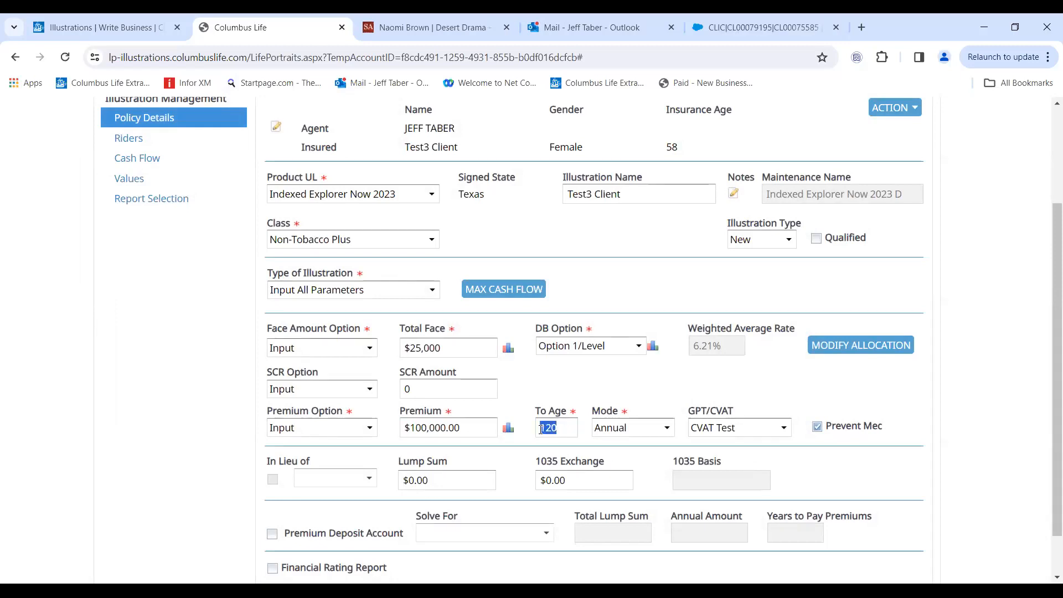
type("89")
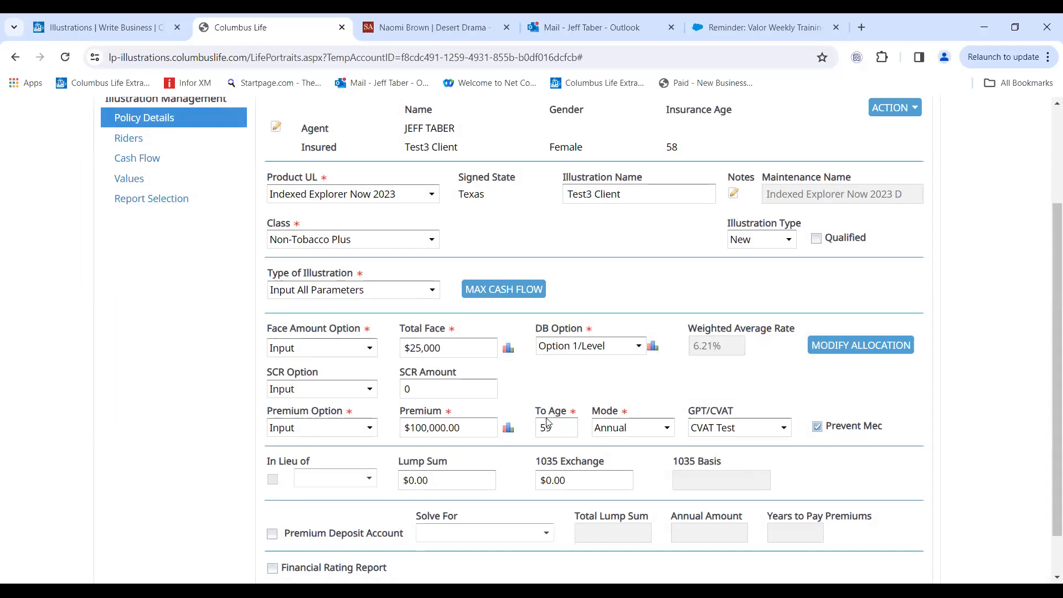
- Set the policy's total face amount to $200,000
left_click(443, 348)
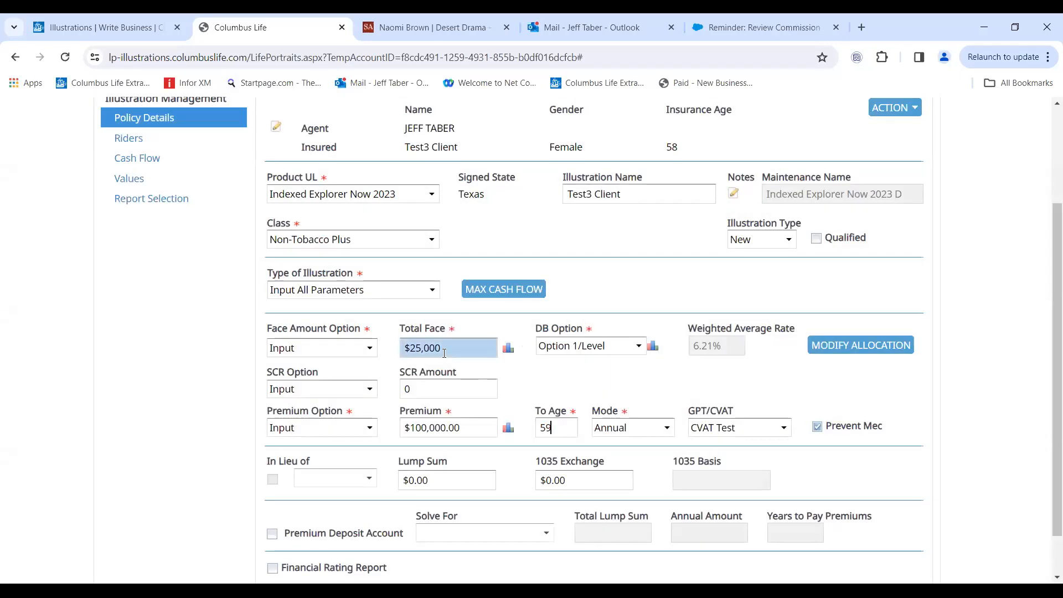
left_click(444, 348)
left_click_drag(443, 348, 402, 354)
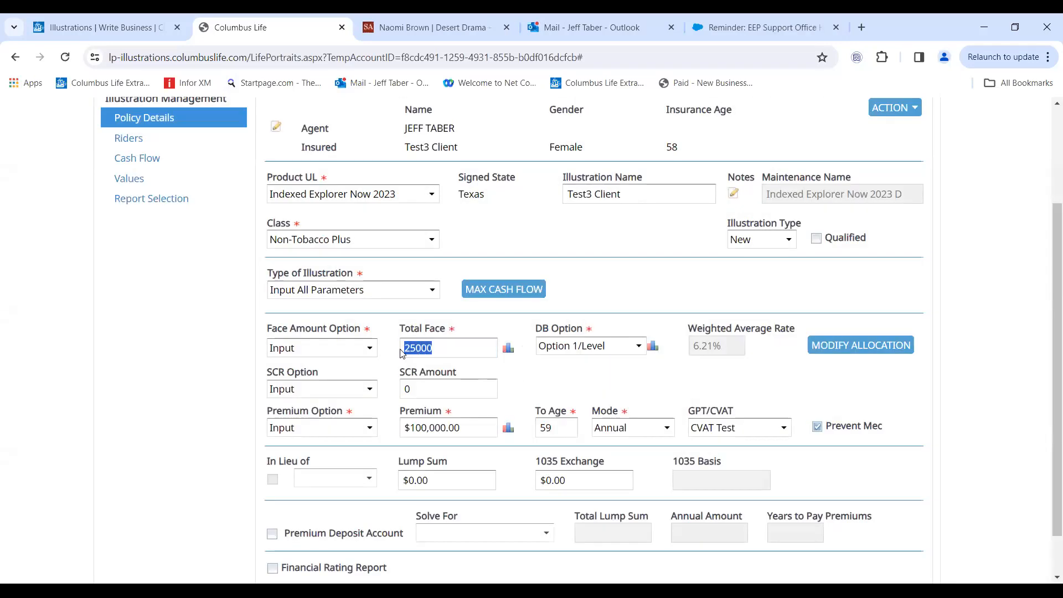
type("200000")
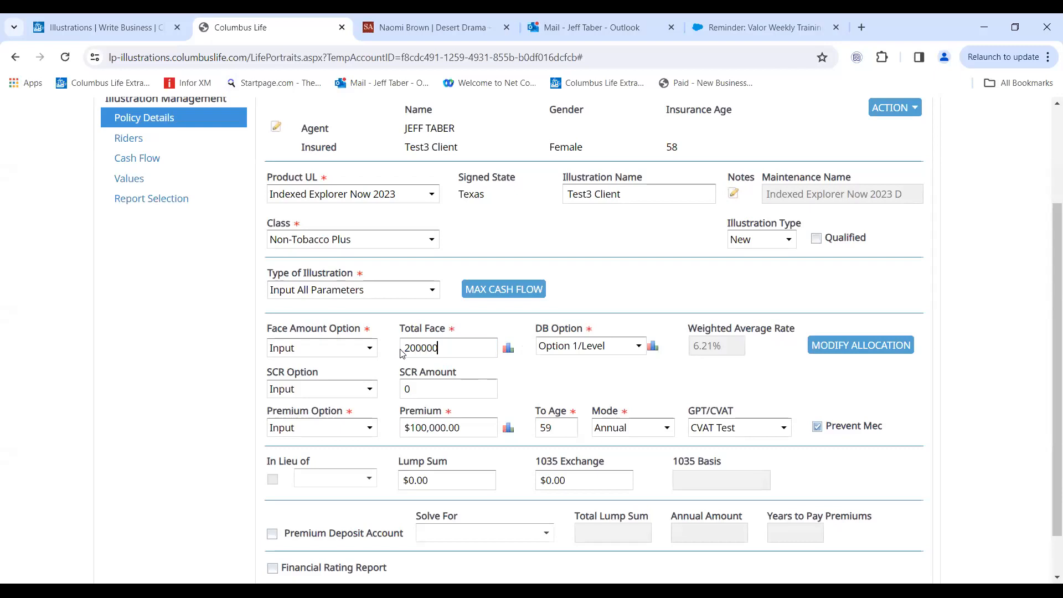
key("Tab")
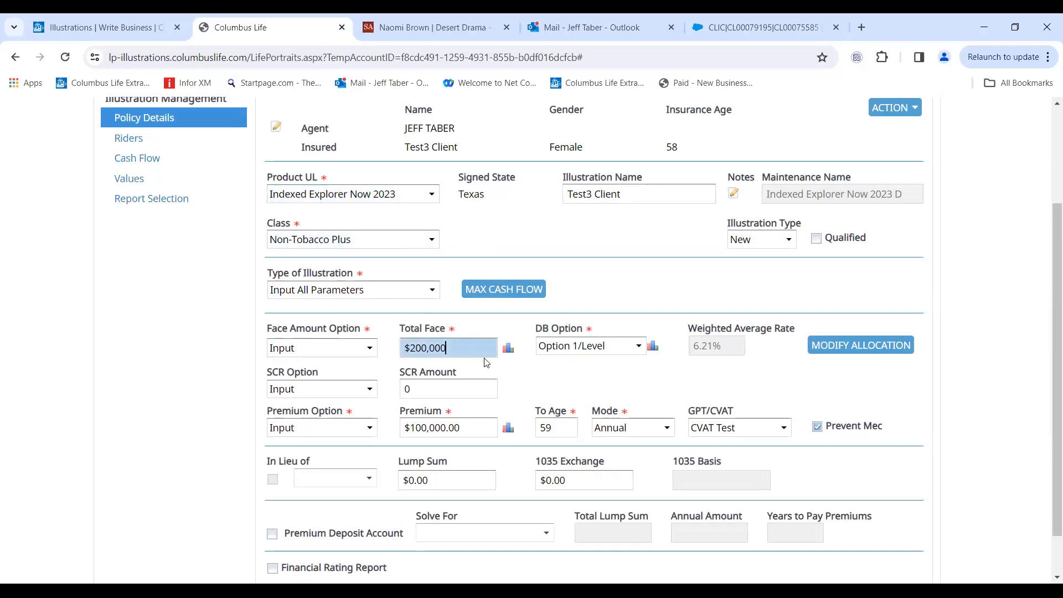
left_click(557, 474)
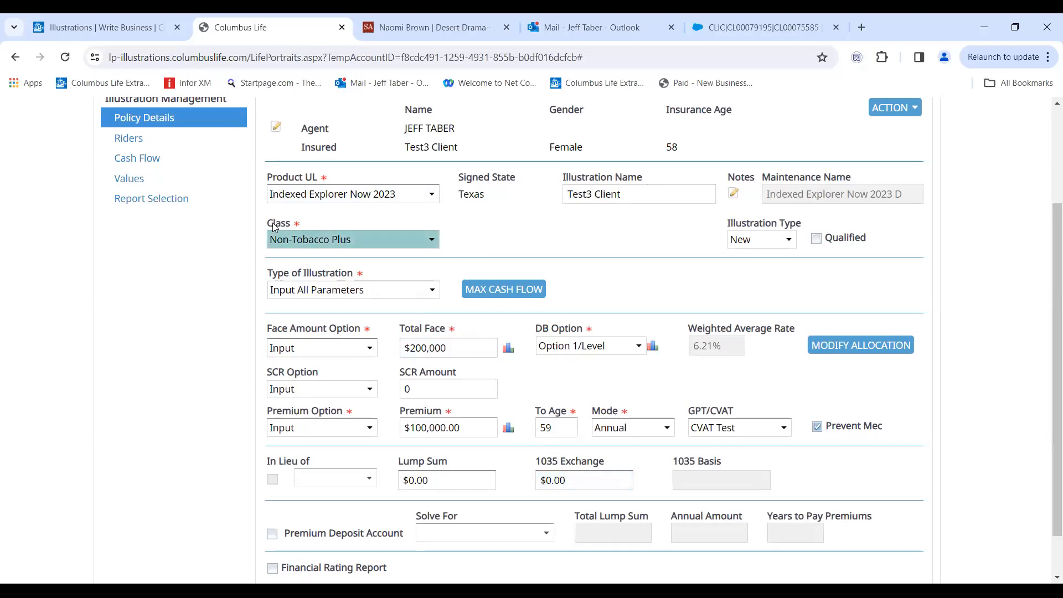
- Preview the Indexed Explorer Now illustration for Test3 Client, and return to its policy details
left_click(892, 108)
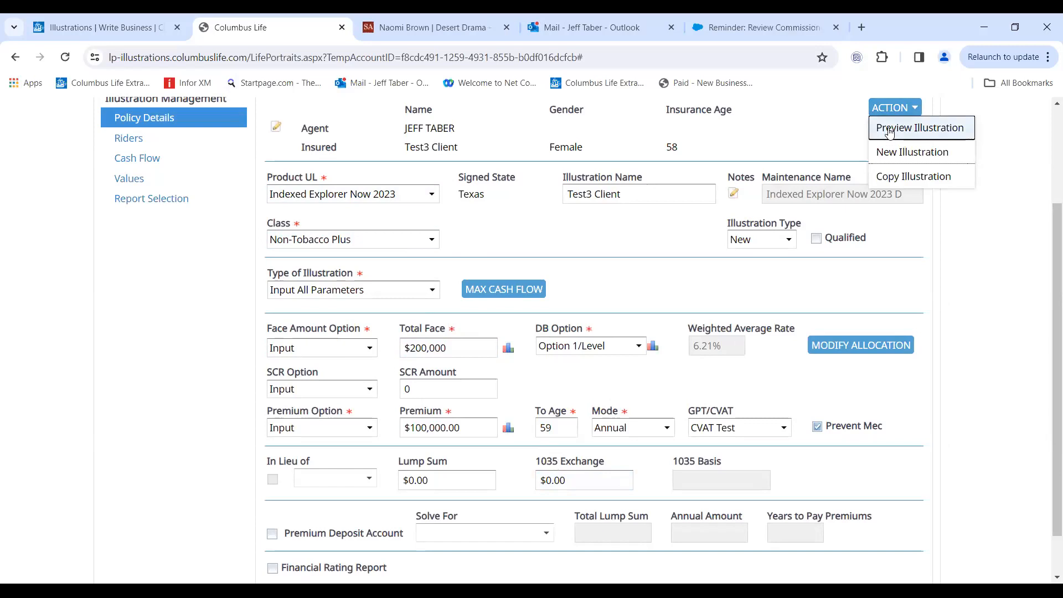
left_click(889, 130)
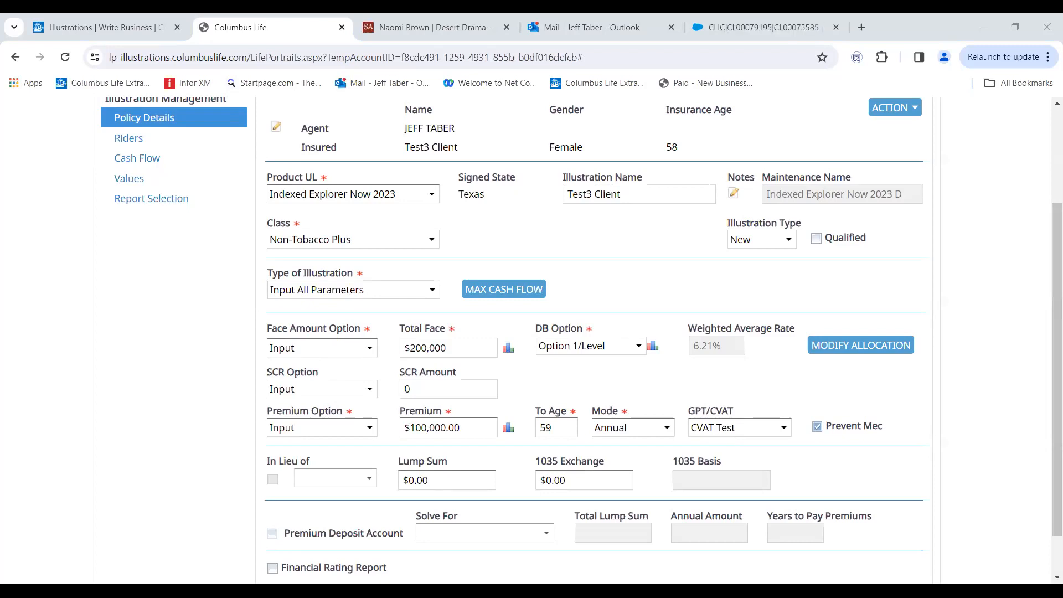
key("alt+Tab")
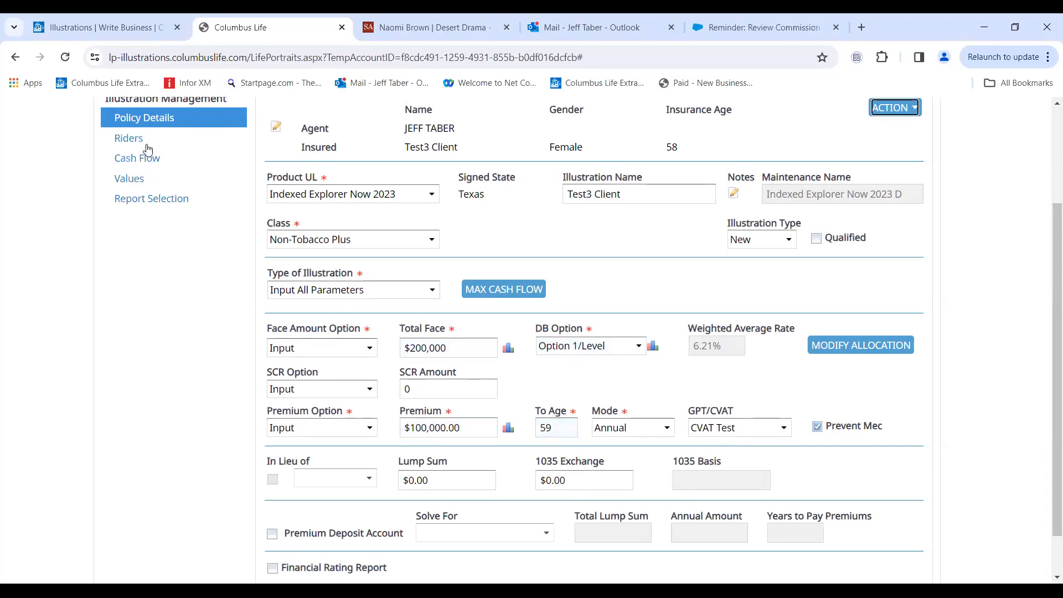
- Open the earlier lowercase test3 client illustration for Indexed Explorer Now 2023 from the recently accessed records
scroll(147, 157, "up", 3)
left_click(144, 172)
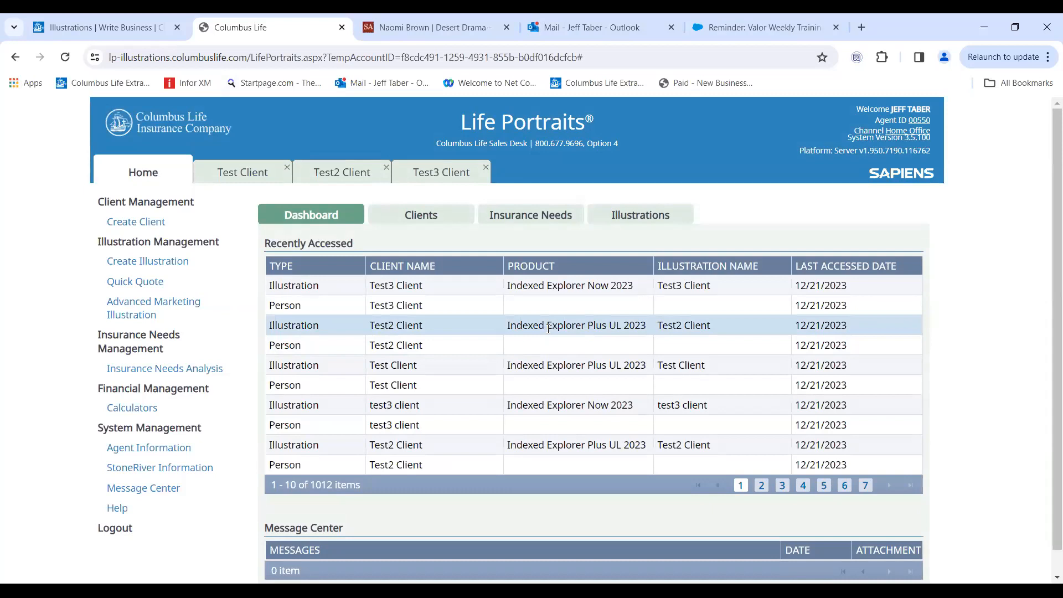
left_click(548, 405)
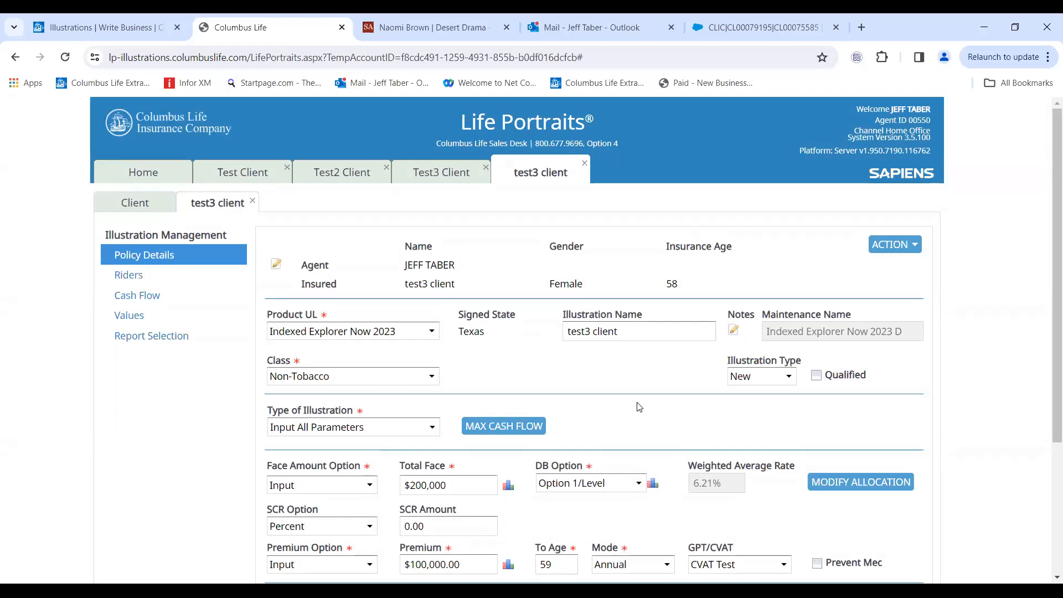
- Check the illustration's face amount, premium and GPT/CVAT inputs, and display its yearly policy values
scroll(640, 407, "down", 3)
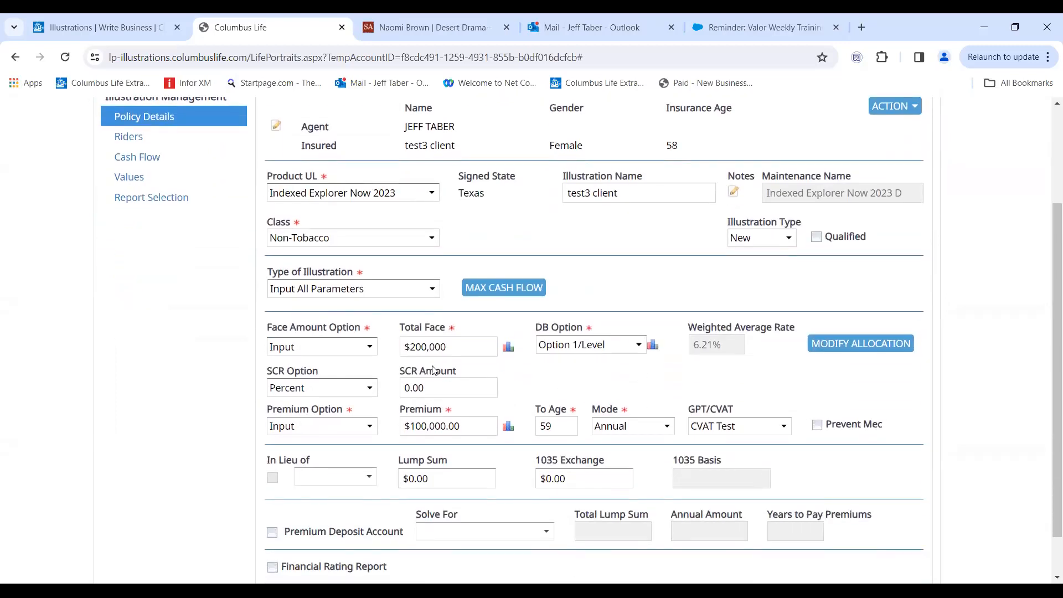
left_click(438, 347)
left_click(448, 431)
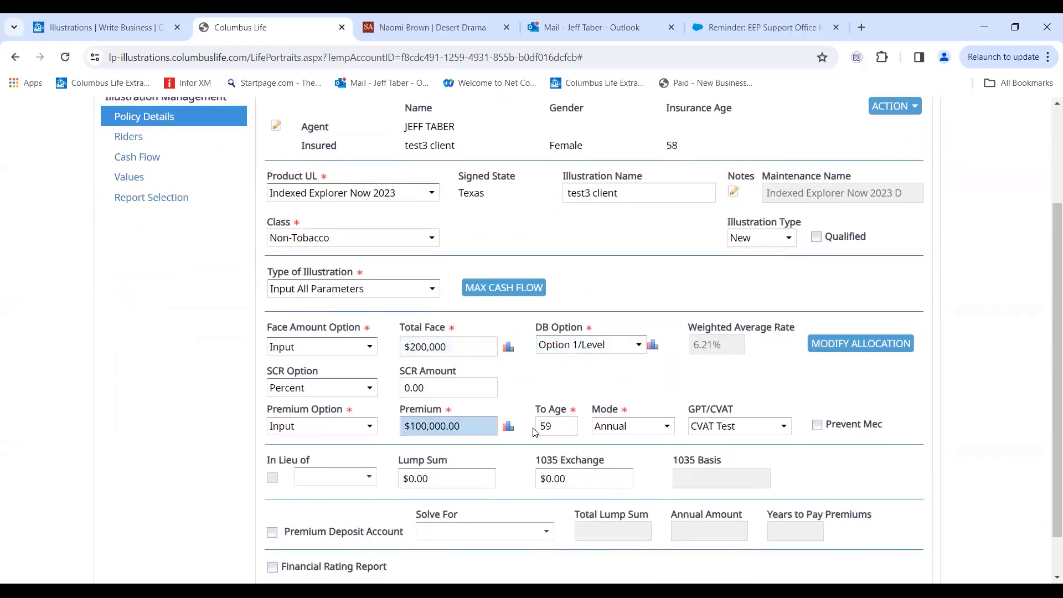
left_click(728, 428)
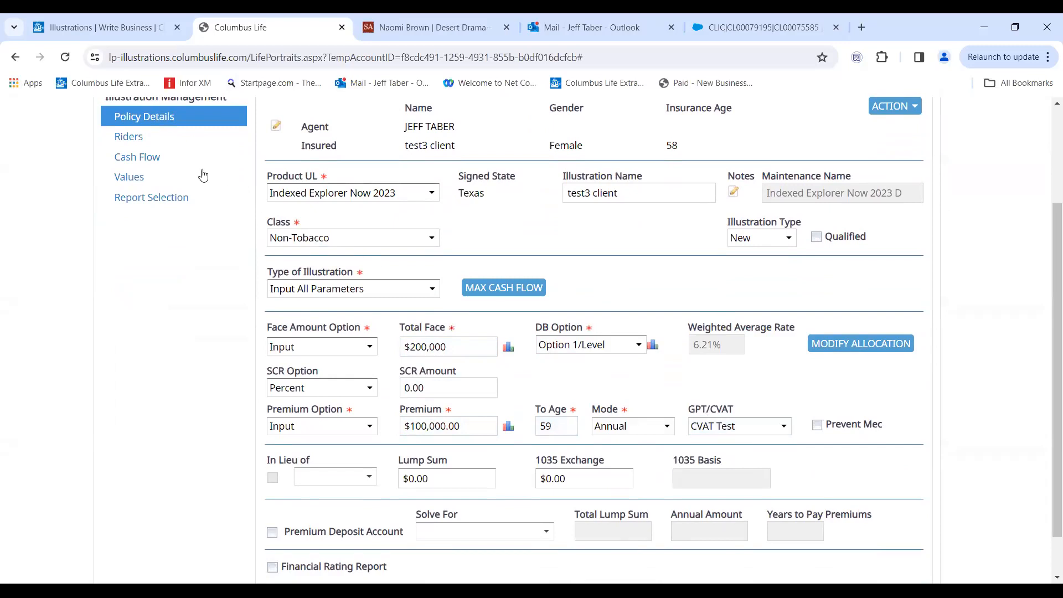
left_click(125, 176)
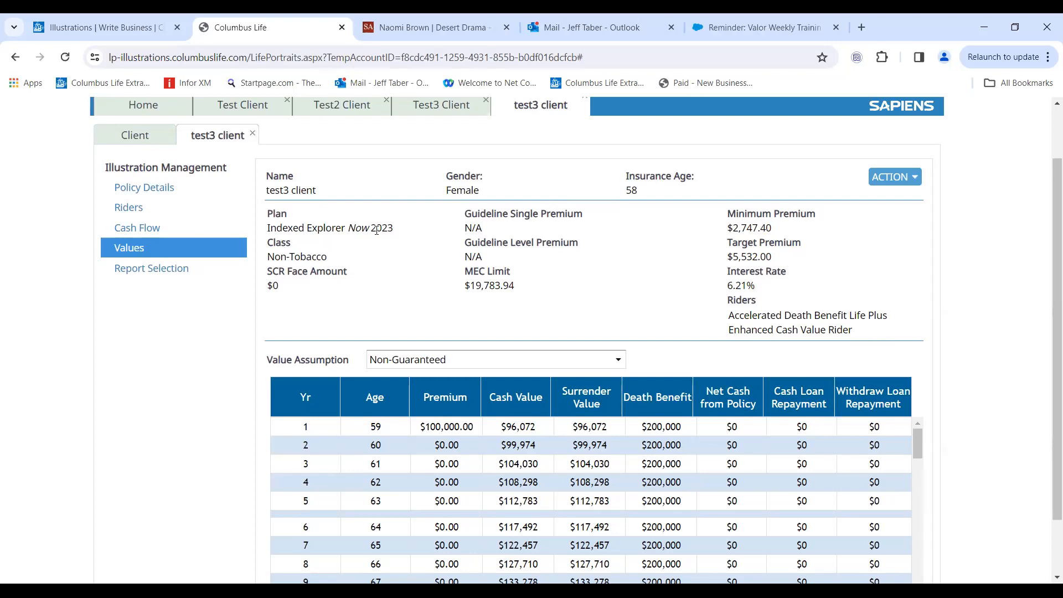
- Examine the illustration report's loan and account option pages, S&P 500 historical averages and twenty-year indexed segment returns
scroll(376, 230, "up", 2)
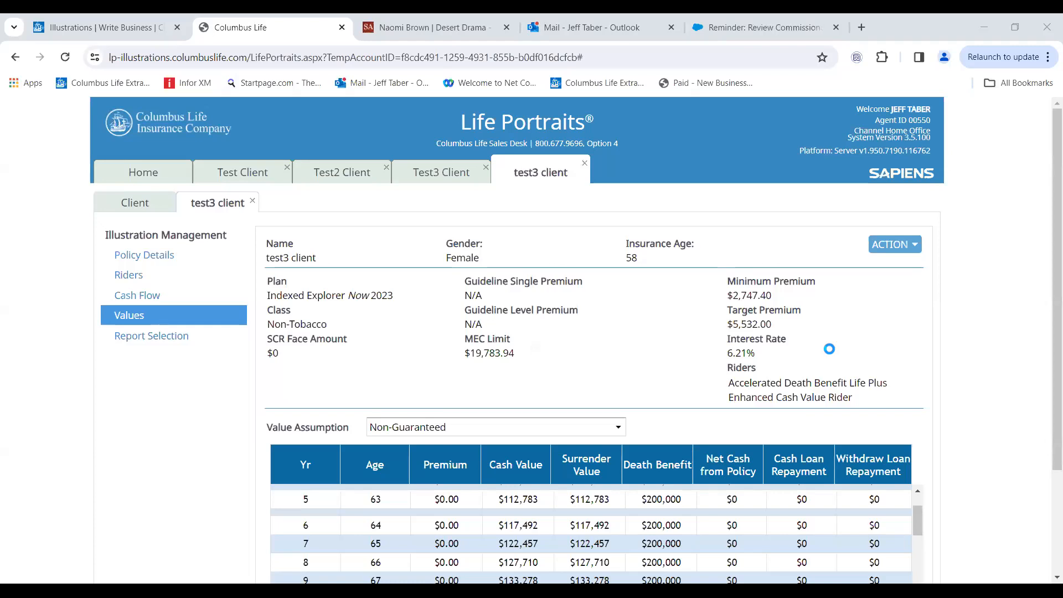
scroll(952, 352, "down", 8)
scroll(951, 353, "down", 15)
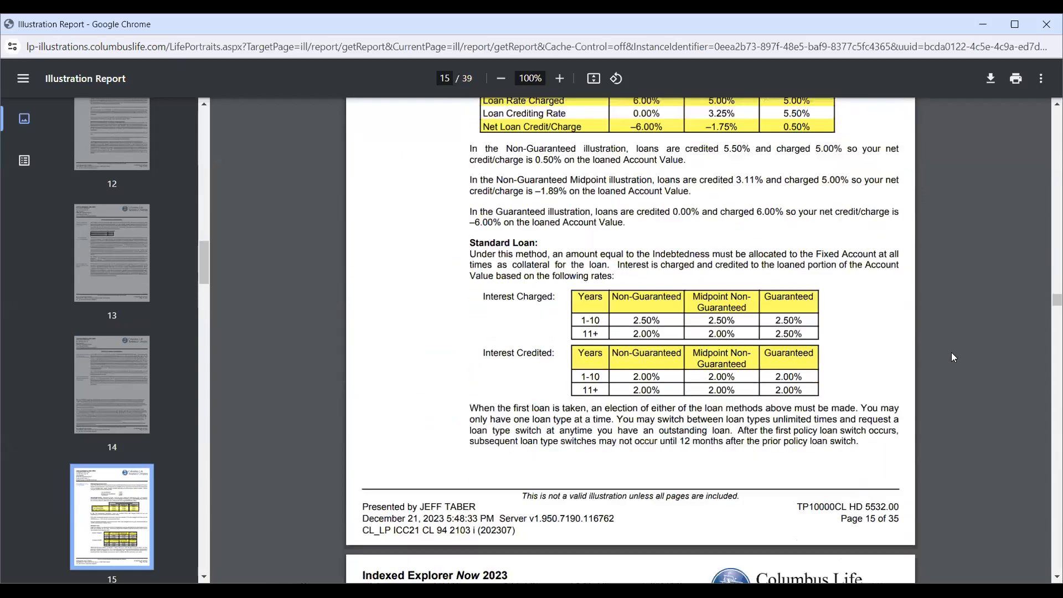
scroll(951, 352, "down", 12)
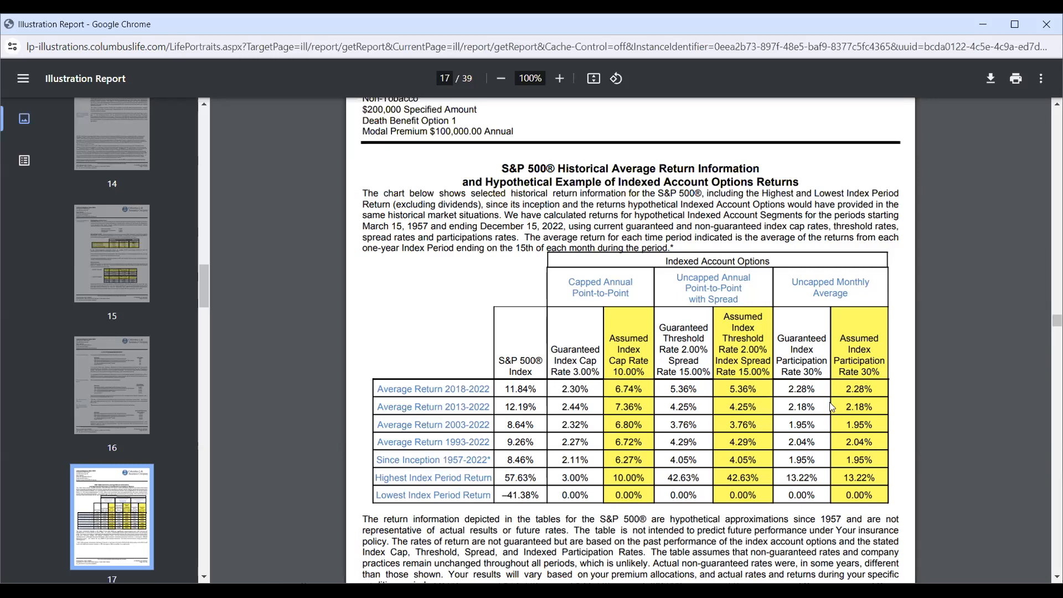
scroll(842, 382, "down", 10)
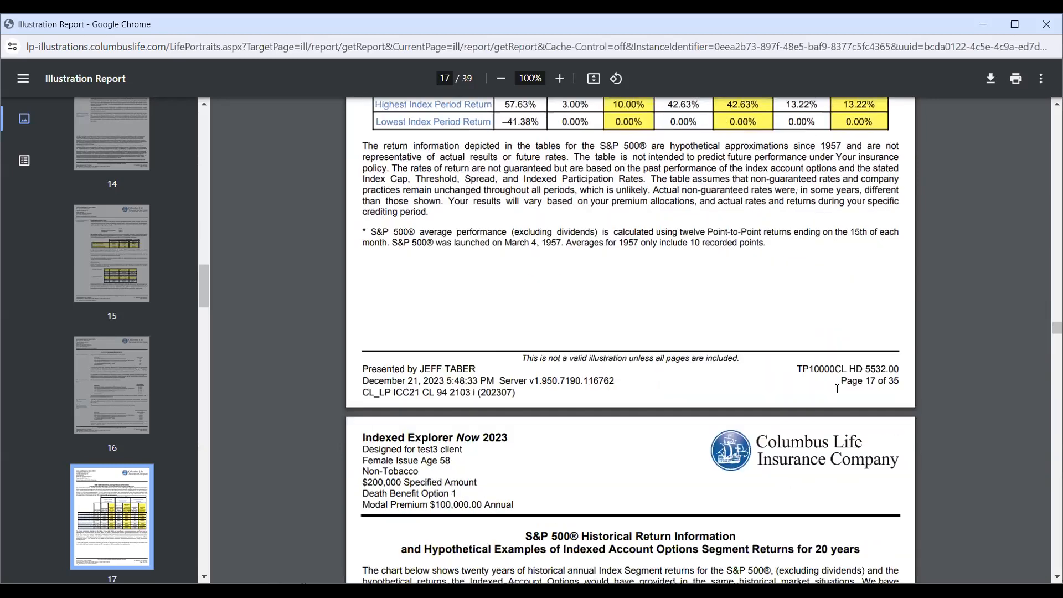
scroll(837, 389, "down", 1)
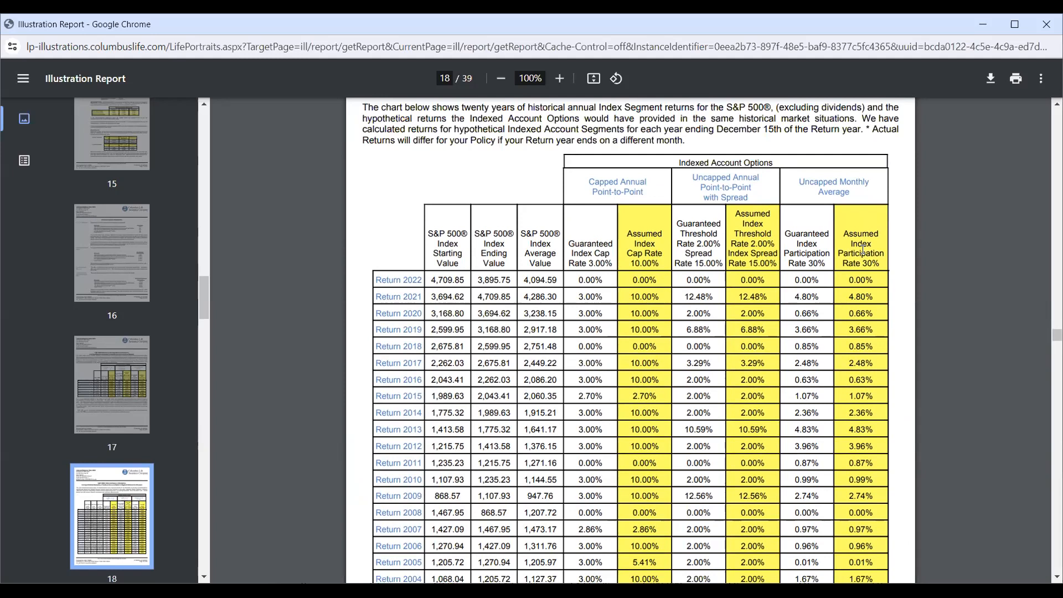
scroll(870, 356, "down", 2)
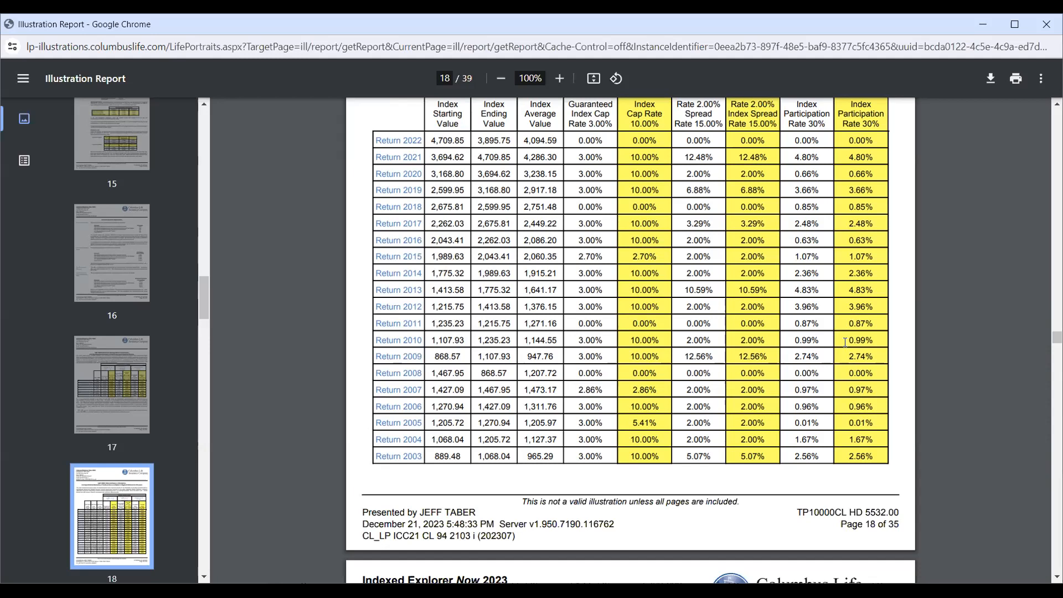
scroll(846, 342, "up", 1)
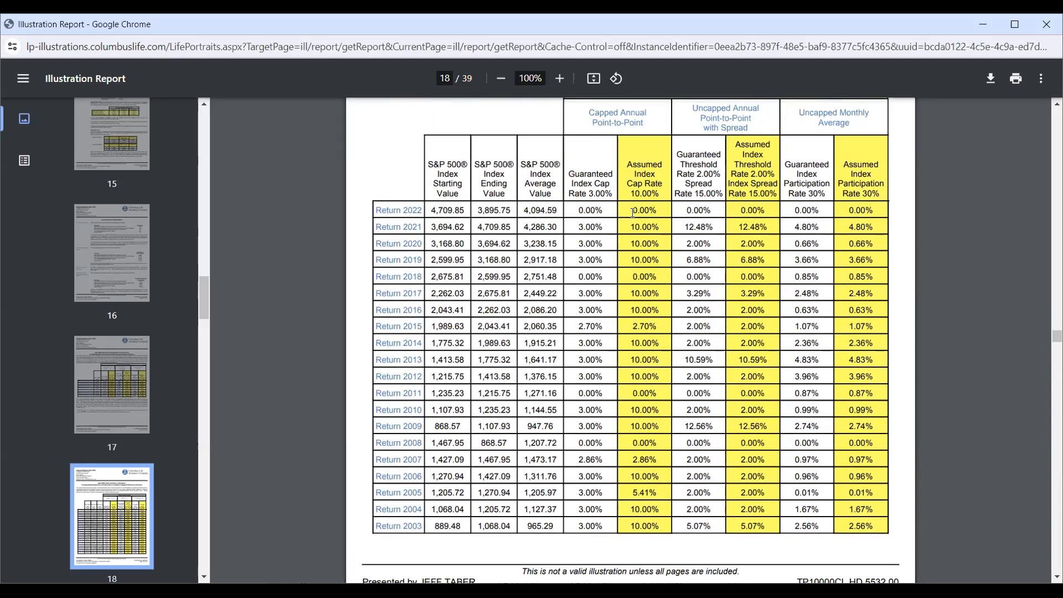
scroll(633, 212, "up", 10)
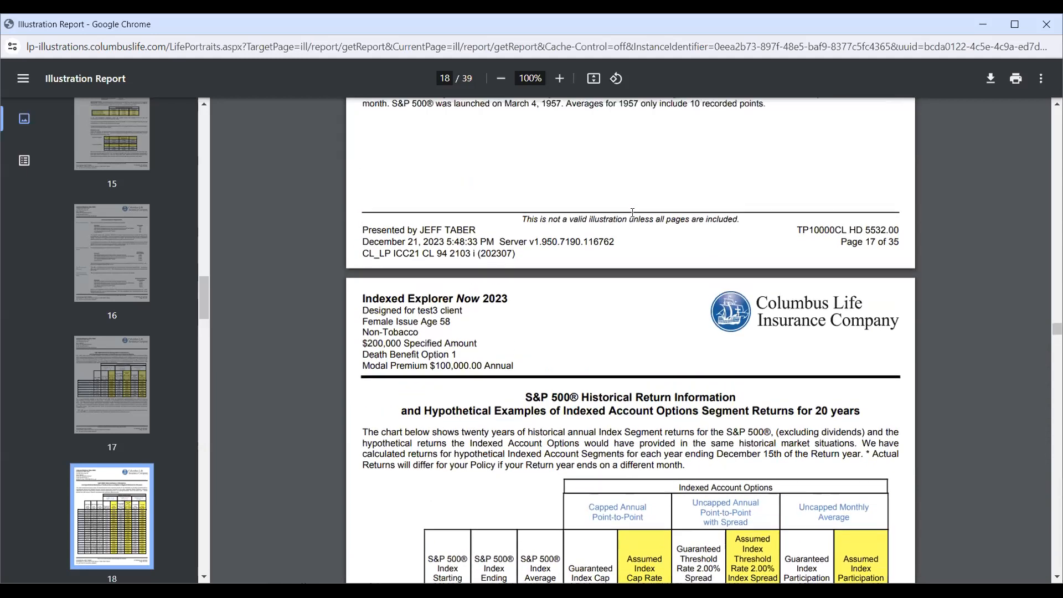
scroll(633, 212, "up", 1)
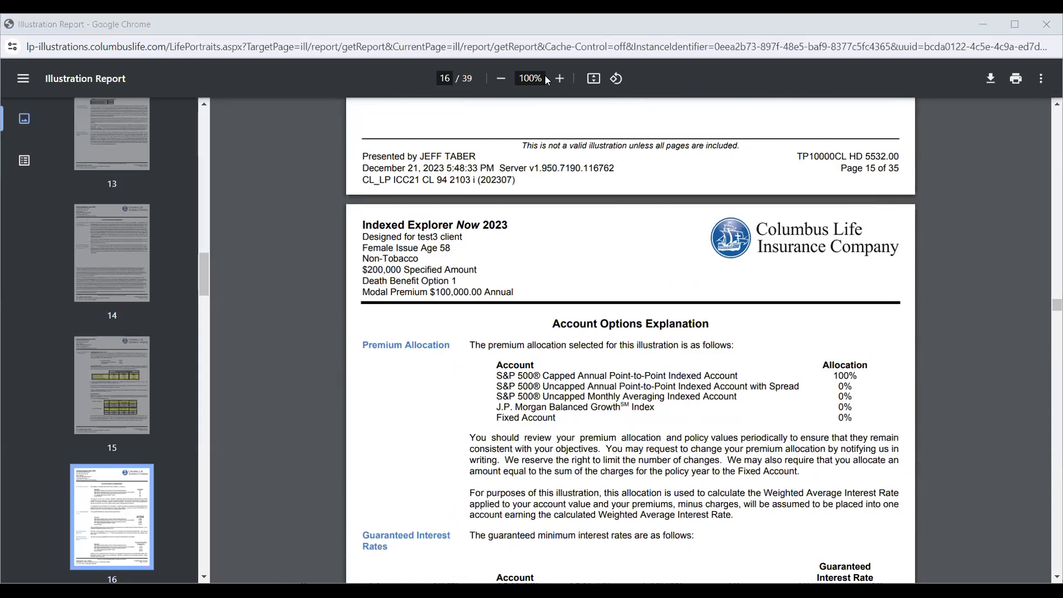
- Add the UL Supplemental Expense report to the reports selected for the test3 client illustration
key("alt+Tab")
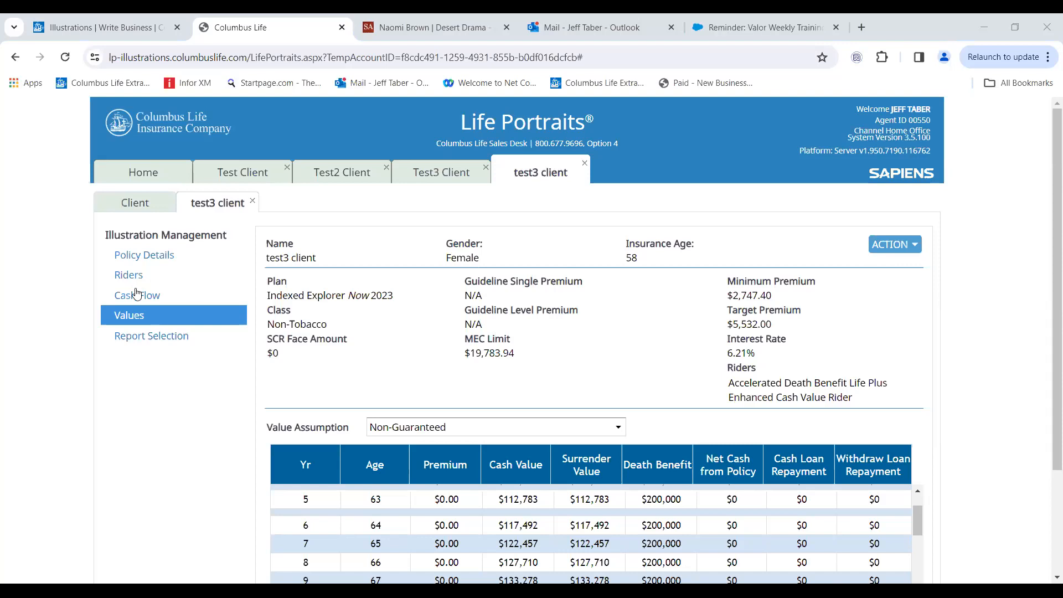
left_click(136, 335)
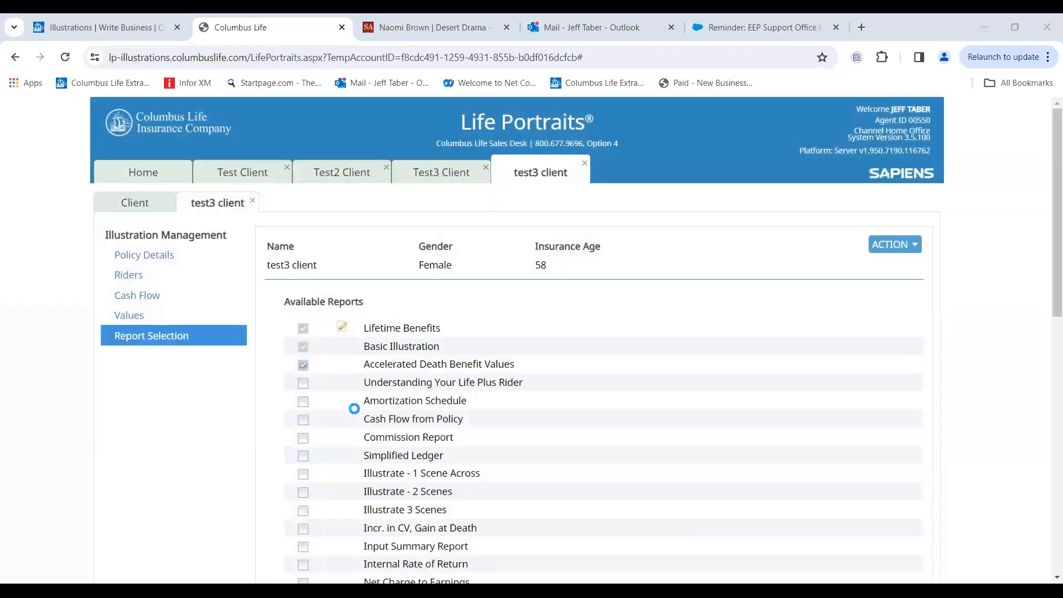
scroll(631, 427, "down", 10)
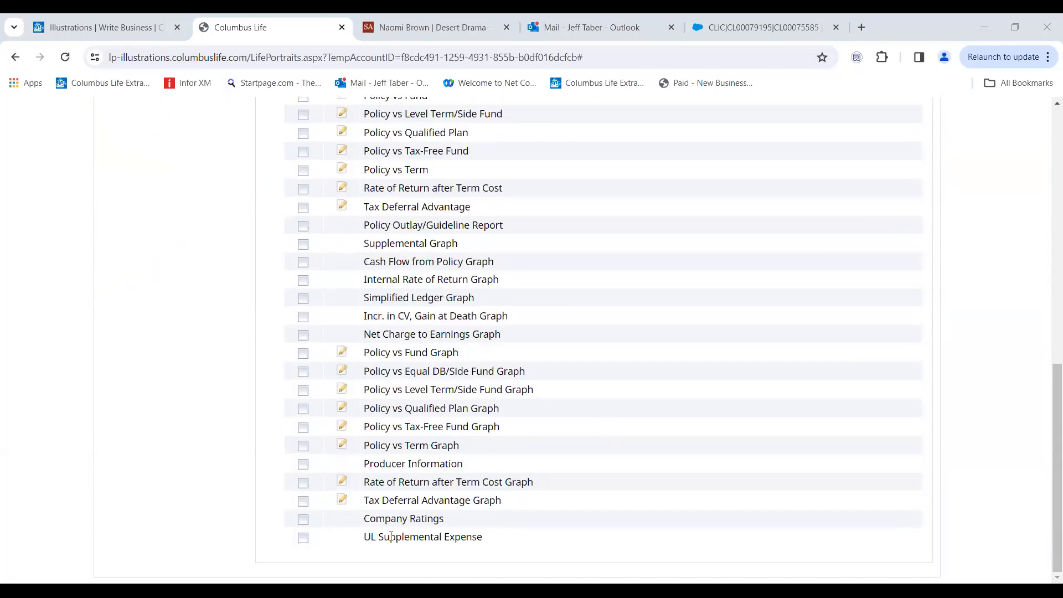
left_click(303, 537)
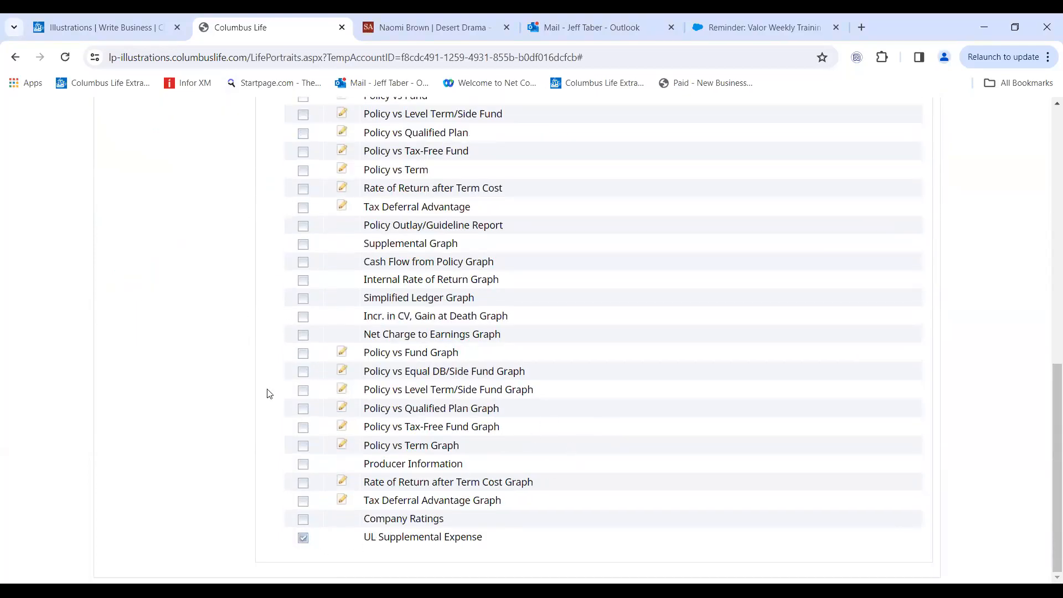
scroll(175, 394, "up", 10)
scroll(175, 393, "up", 2)
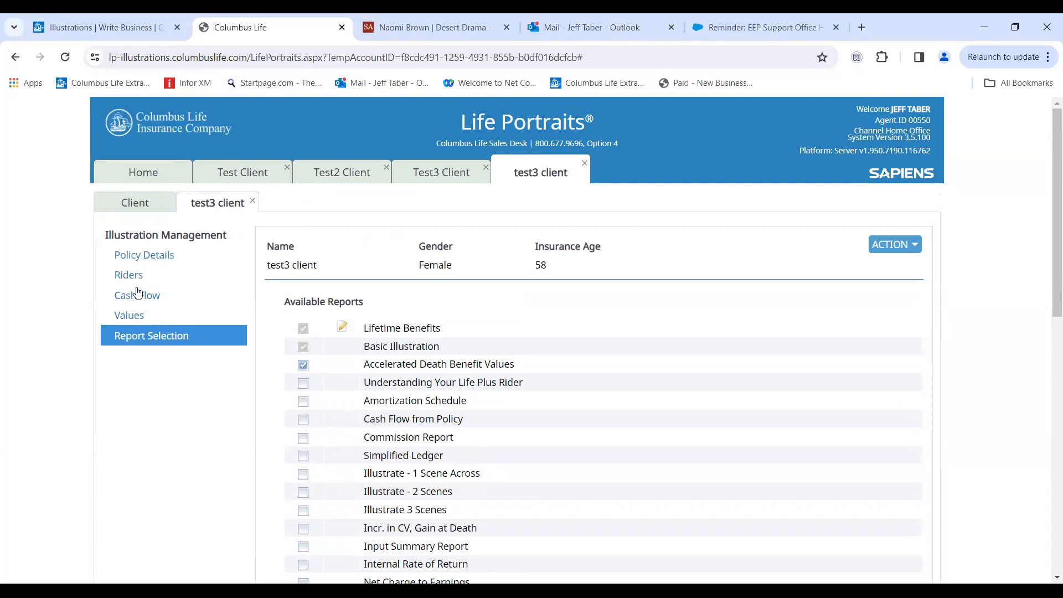
- Run an action on the test3 client illustration from its report selection page
left_click(892, 245)
left_click(897, 263)
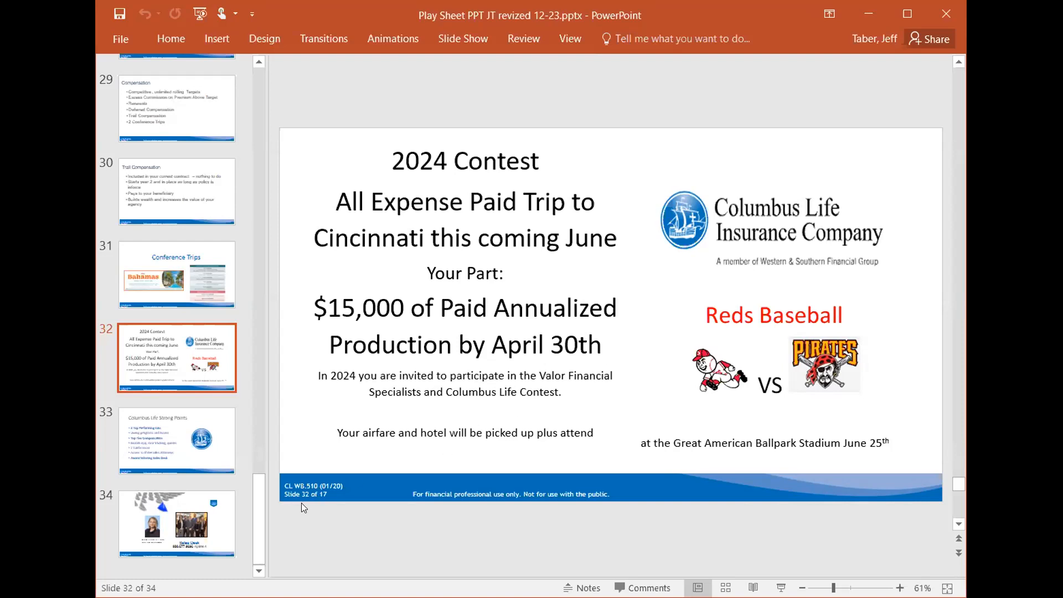
- Switch to the Columbus Life play sheet presentation and display slide 34
left_click(222, 534)
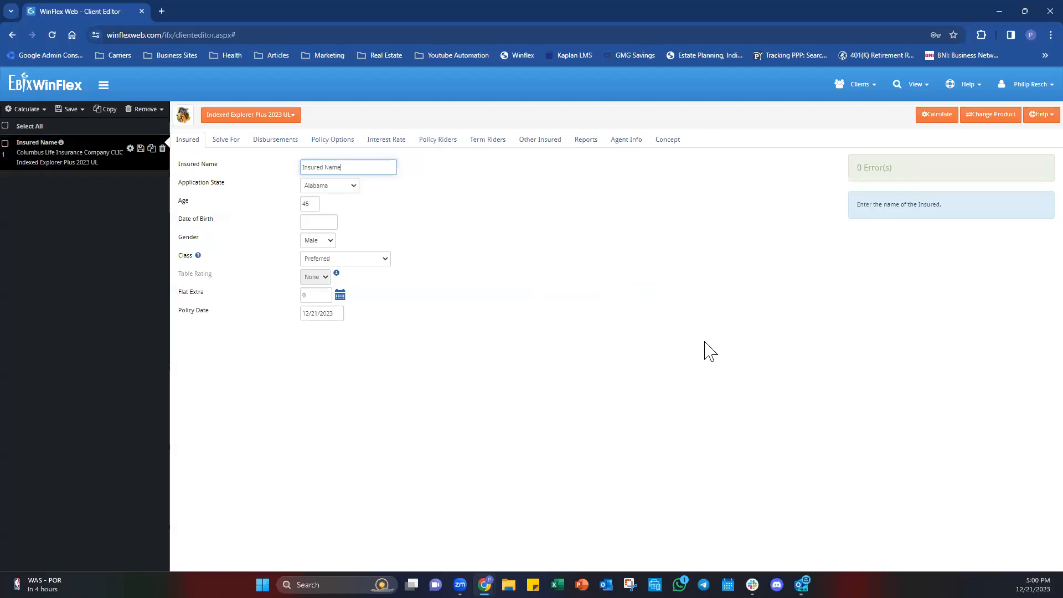
- In WinFlex at 125% zoom, enter the insured's full name and date of birth, with Tennessee as the application state
key("ctrl+plus")
key("ctrl+plus")
key("ctrl+plus")
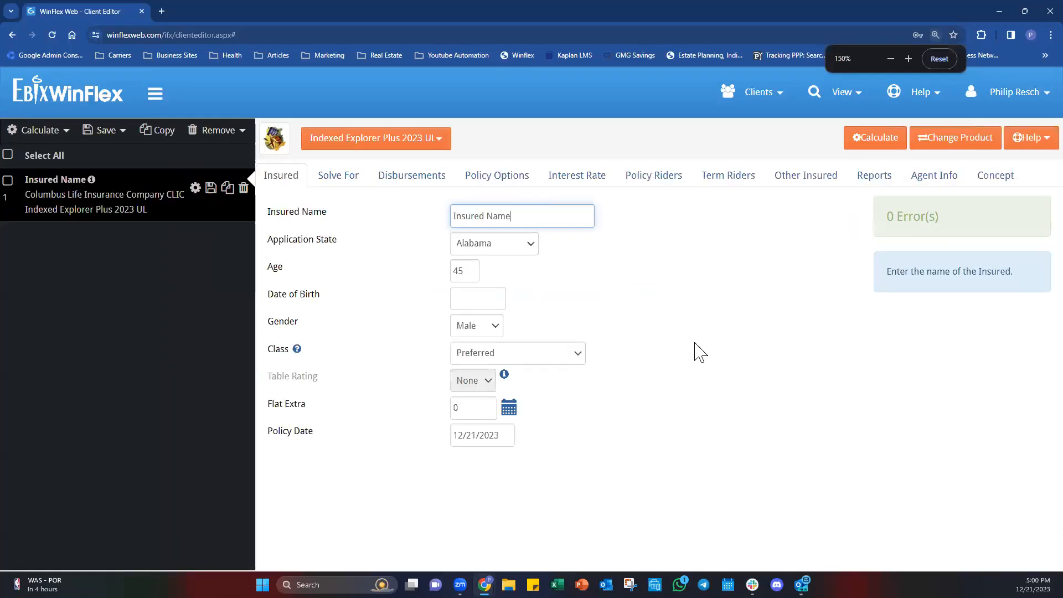
key("ctrl+minus")
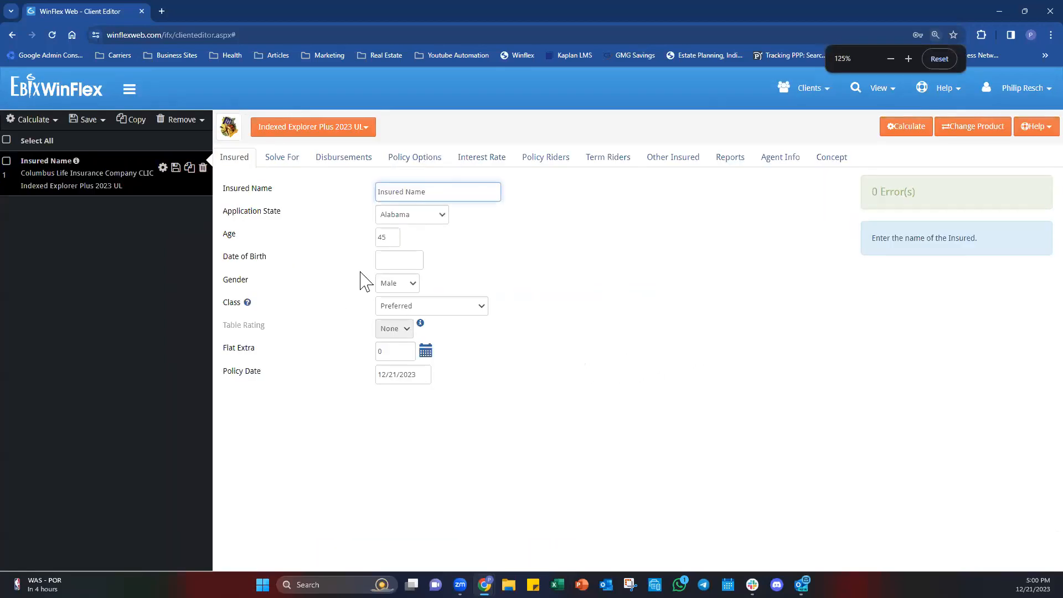
triple_click(456, 188)
type("Phil Resch")
key("Tab")
key("t")
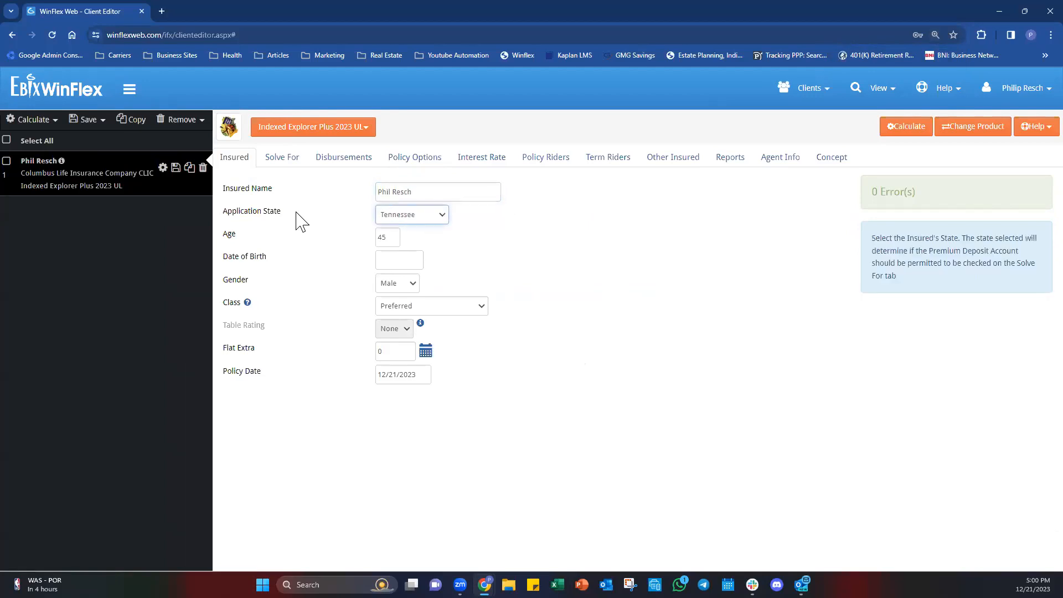
key("Tab")
key("Tab")
type("12")
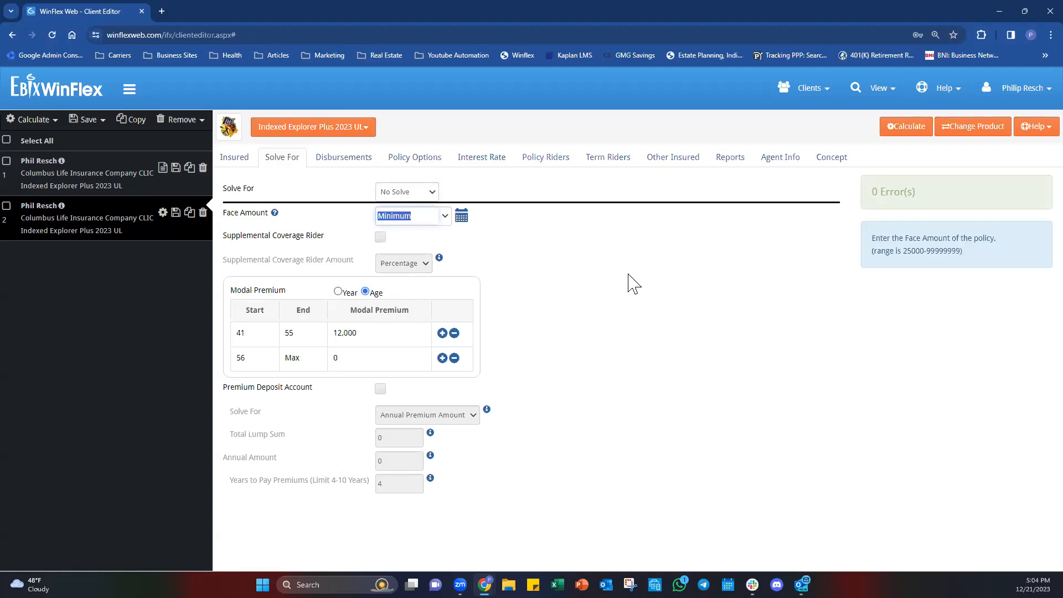
- Set the second illustration's face amount to 350,000, check its disbursements, policy options and interest rate, and calculate it
type("35000")
left_click(354, 159)
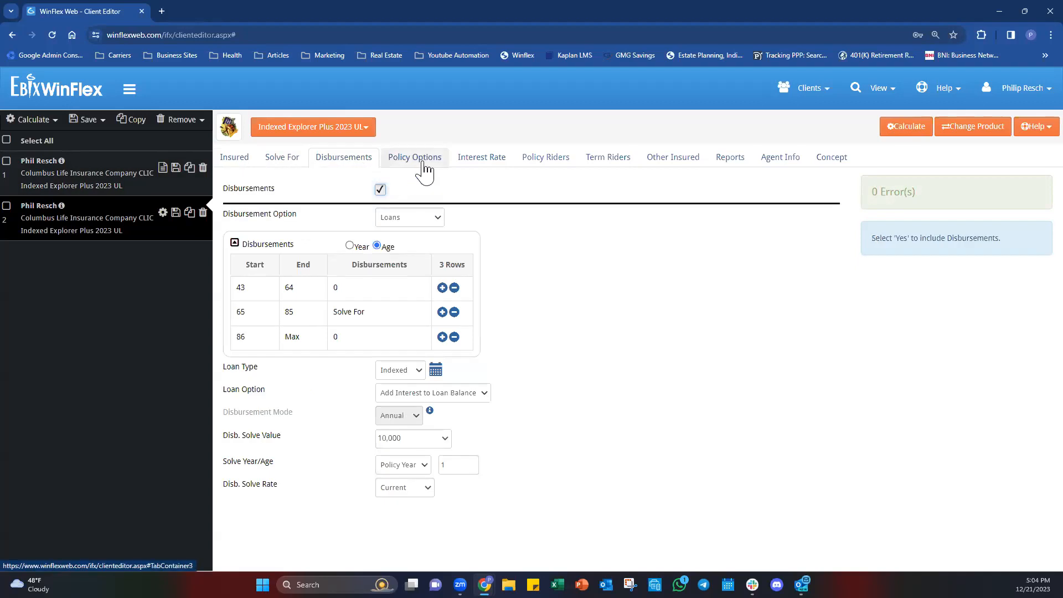
left_click(414, 162)
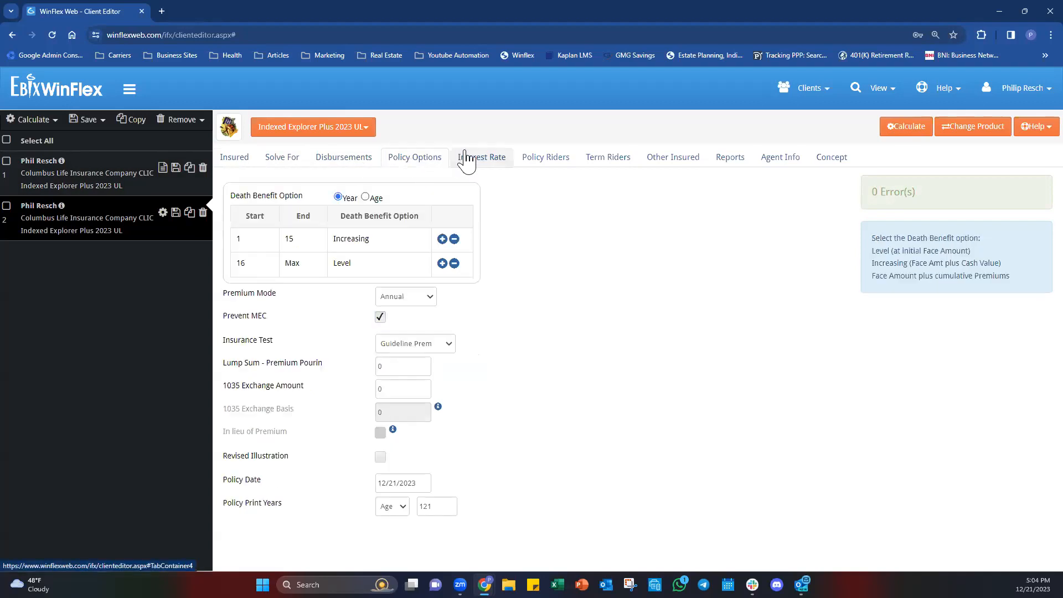
left_click(467, 159)
left_click(906, 126)
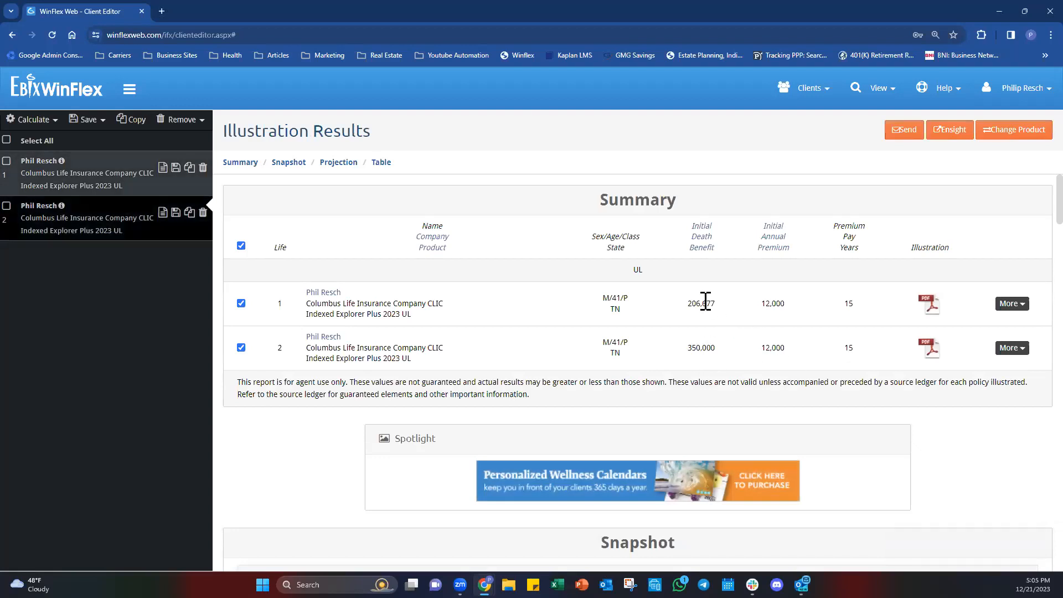
- Open the PDF report of the first Indexed Explorer Plus 2023 UL illustration, the one with the lower initial death benefit
left_click(931, 307)
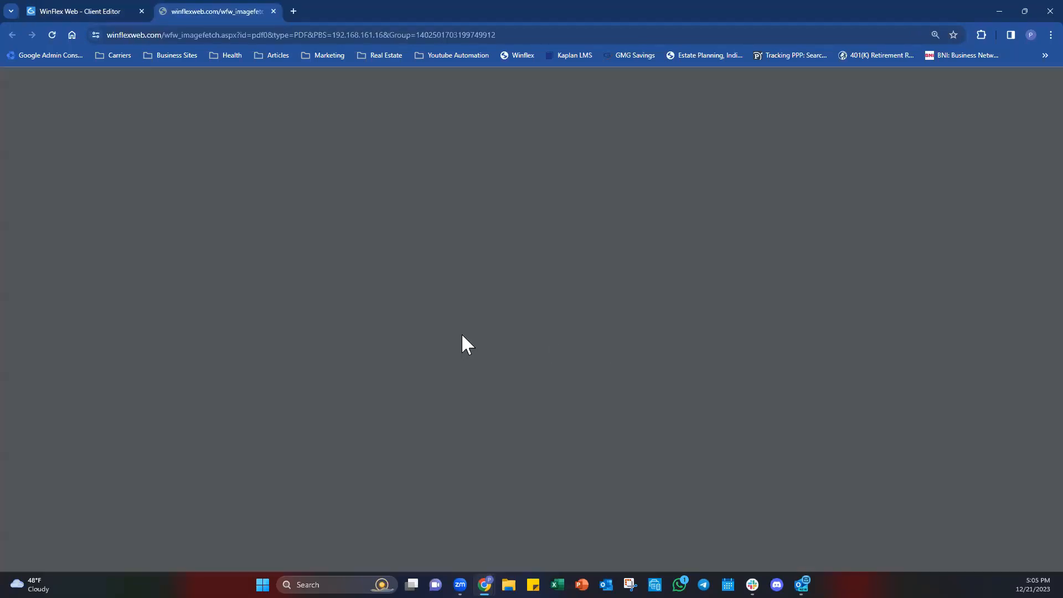